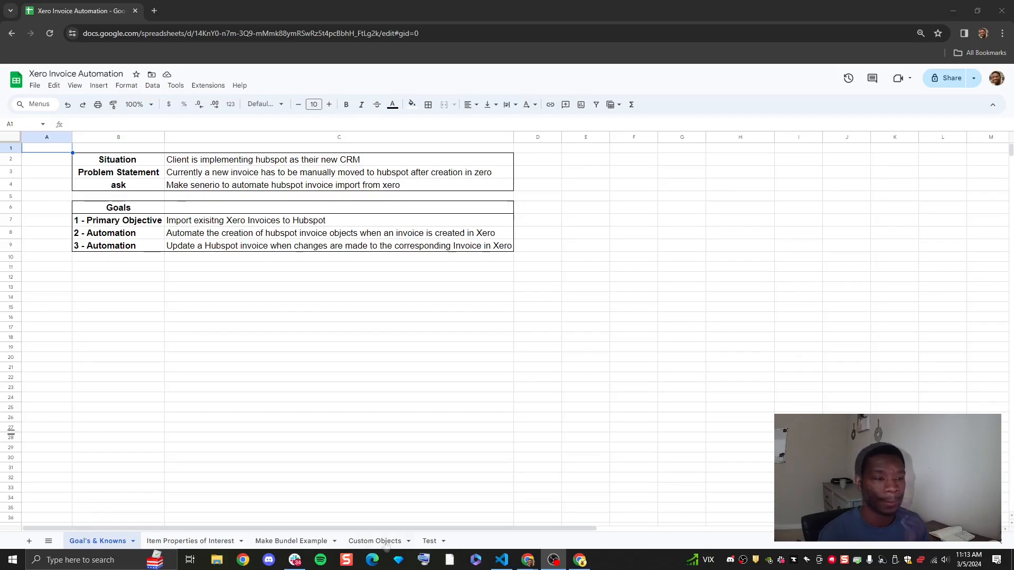
Step: Review the Item Properties of Interest sheet and the Xeroinvoices records list in HubSpot
{"action": "left_click", "coordinate": [205, 542]}
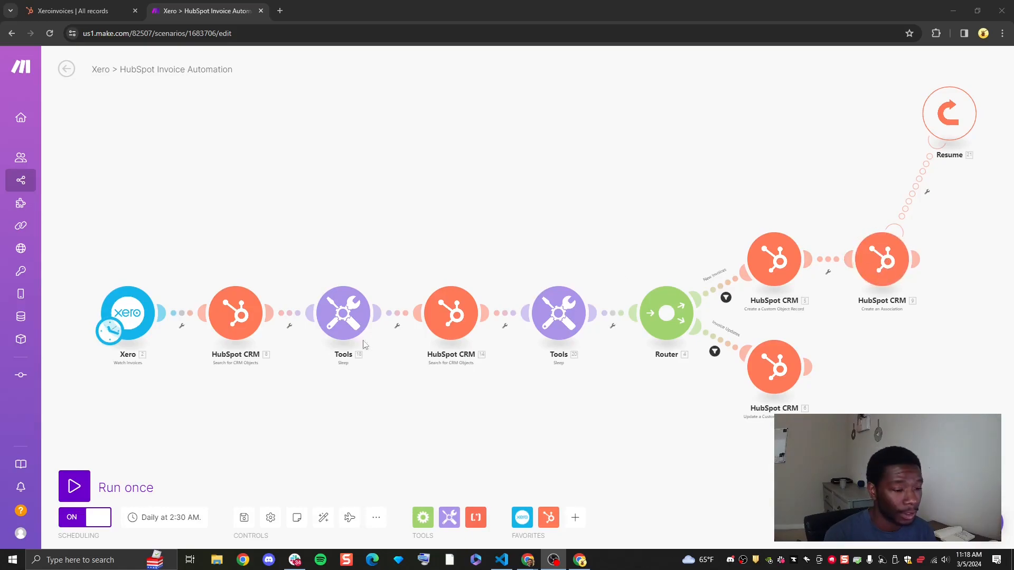
{"action": "left_click", "coordinate": [92, 15]}
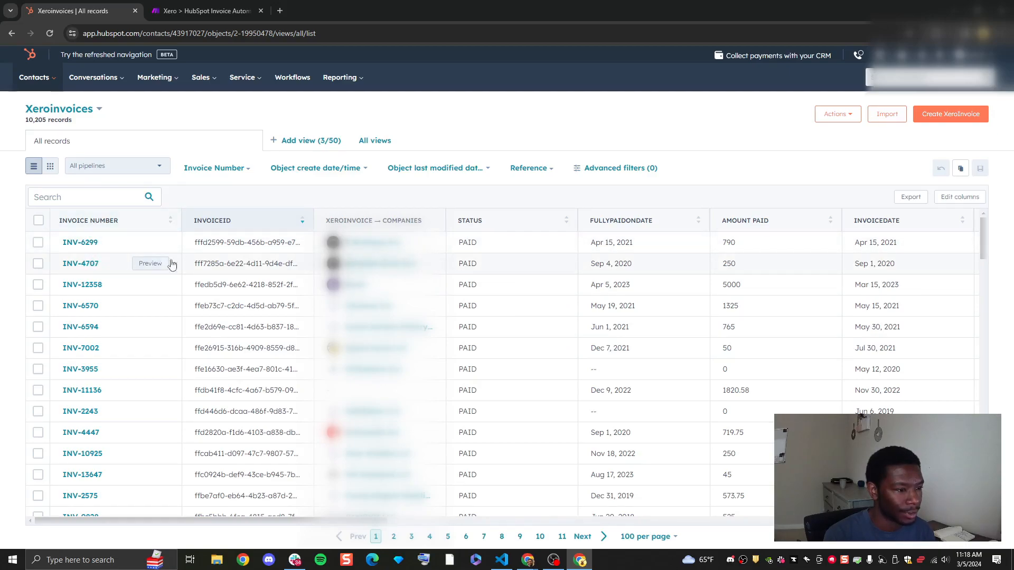
{"action": "scroll", "coordinate": [159, 266], "scroll_direction": "down", "scroll_amount": 1}
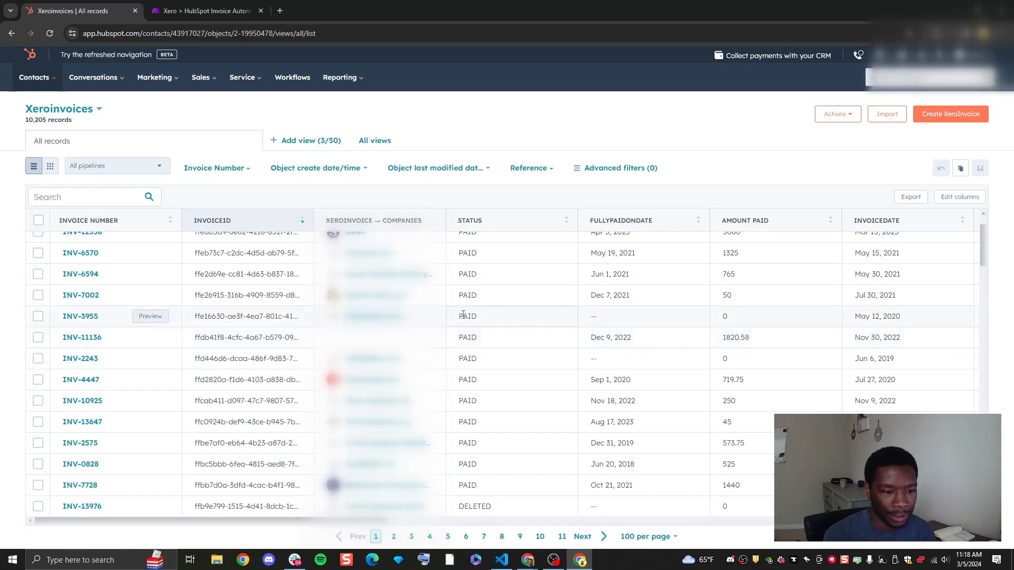
{"action": "scroll", "coordinate": [475, 351], "scroll_direction": "up", "scroll_amount": 1}
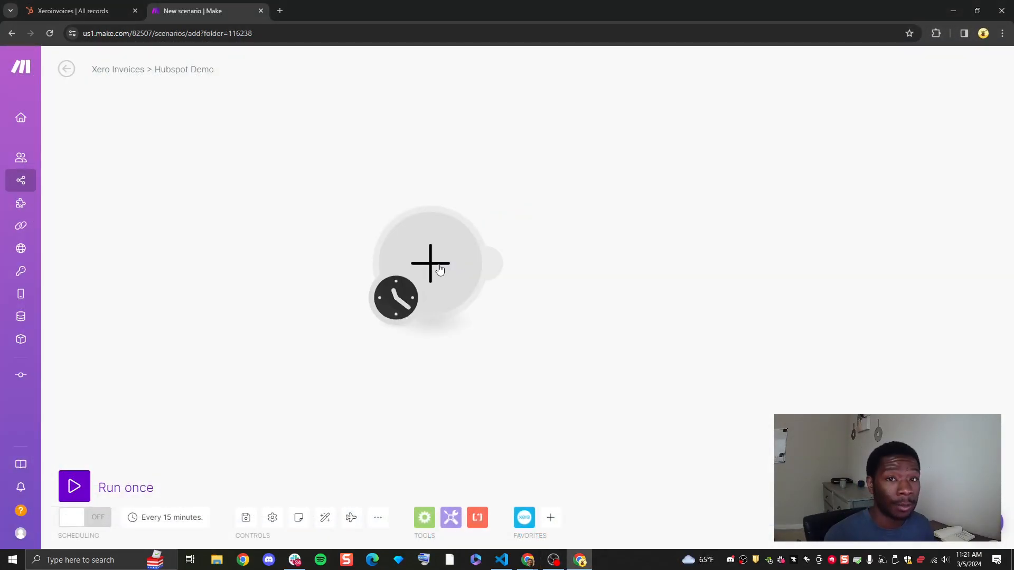
Step: Add Xero's Search for Invoices module as the first module of the new scenario and close its settings
{"action": "left_click", "coordinate": [485, 282]}
{"action": "left_click", "coordinate": [581, 244]}
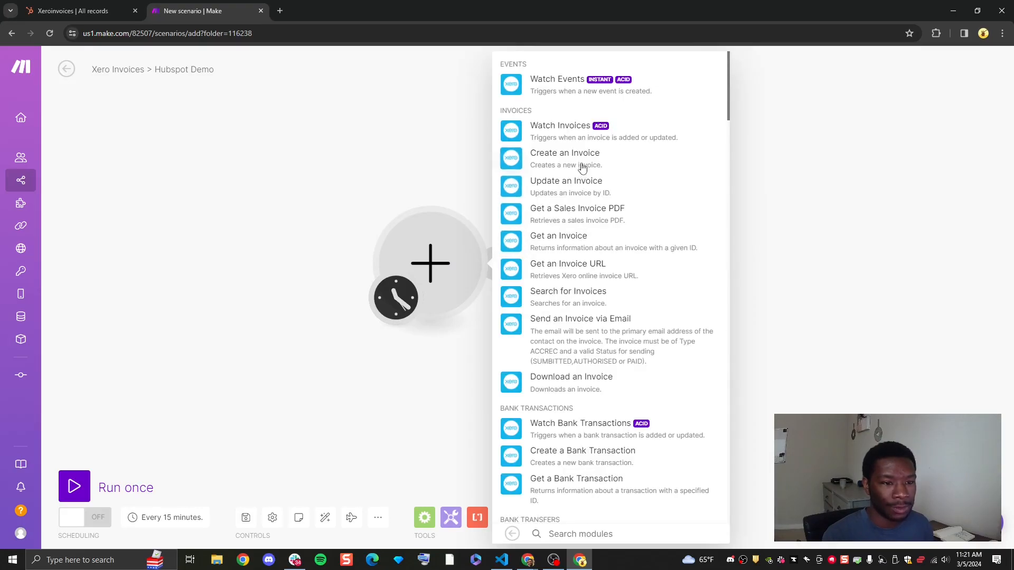
{"action": "left_click", "coordinate": [563, 296]}
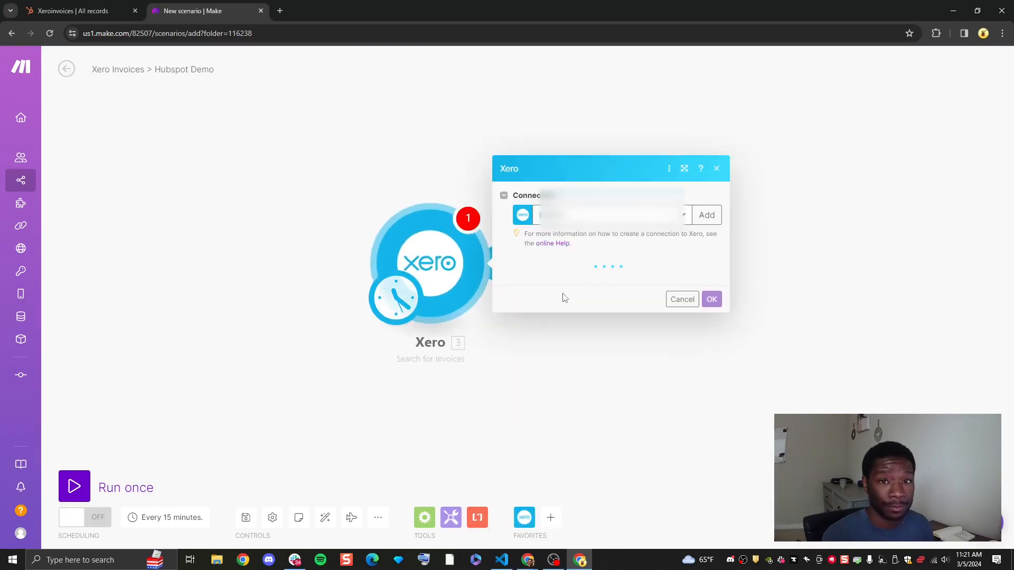
{"action": "left_click", "coordinate": [717, 168]}
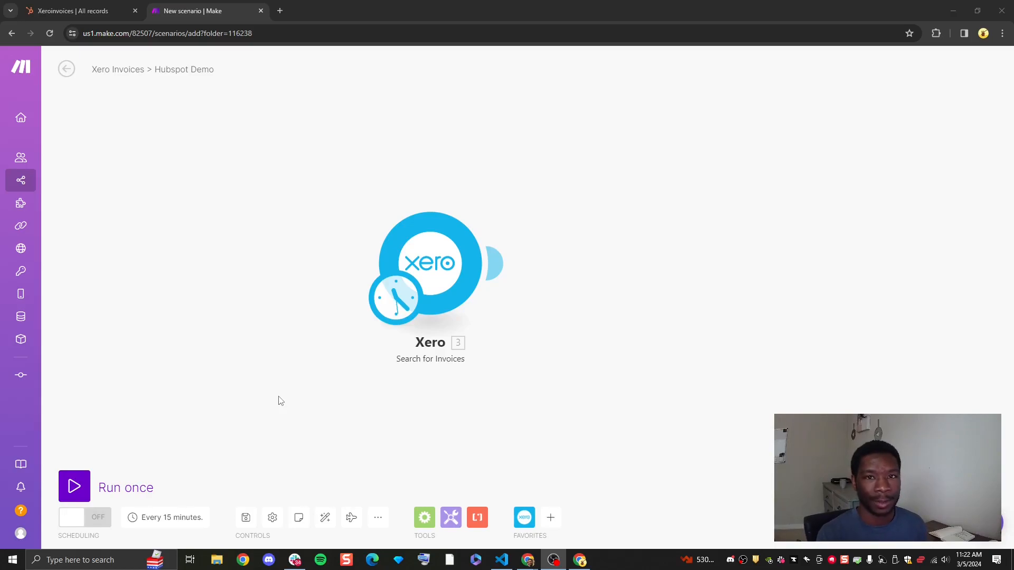
Step: Add a HubSpot CRM Search for CRM Objects module after the Xero module
{"action": "left_click_drag", "start_coordinate": [462, 397], "coordinate": [386, 414]}
{"action": "left_click", "coordinate": [421, 281]}
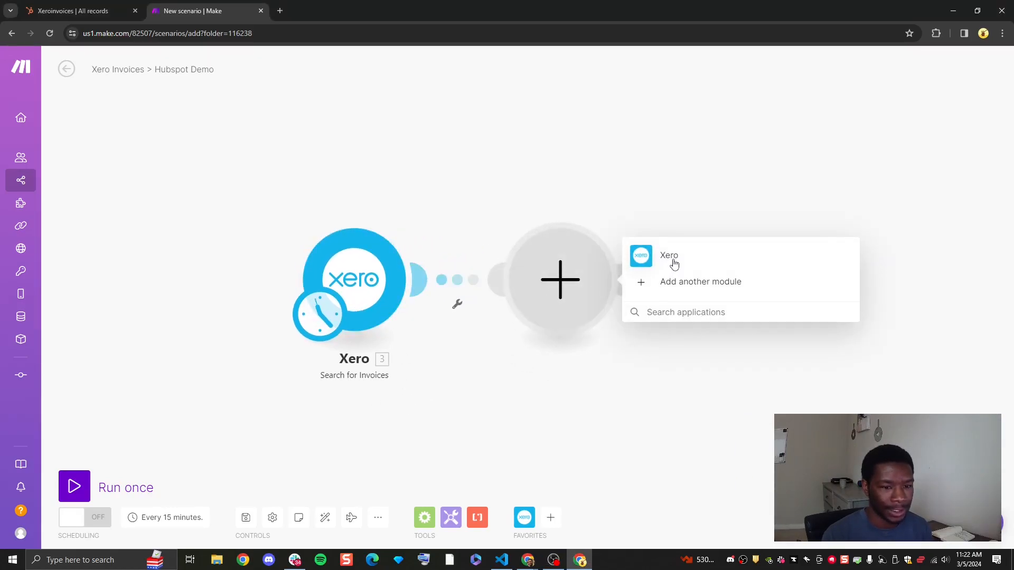
{"action": "left_click", "coordinate": [663, 287]}
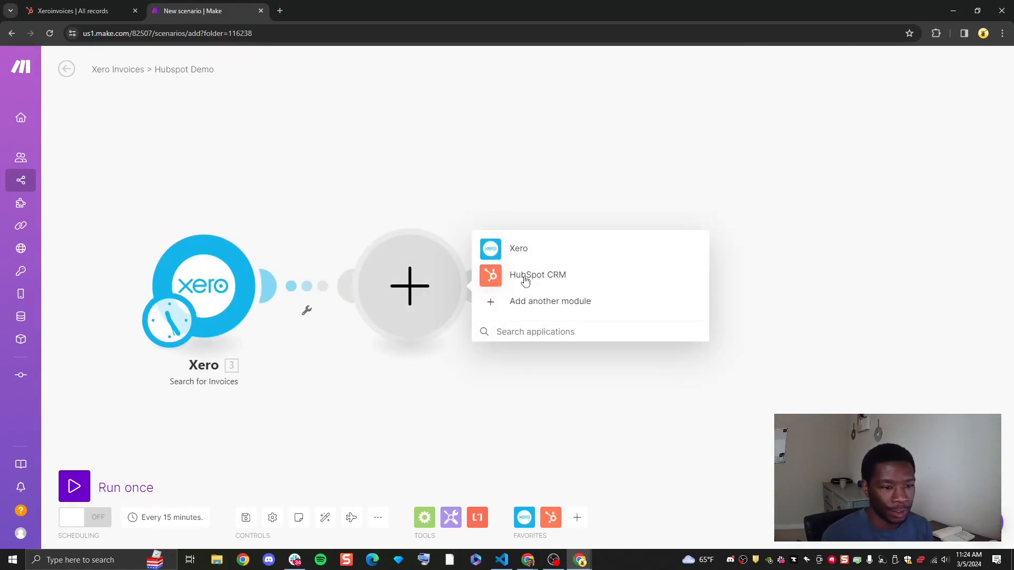
{"action": "left_click", "coordinate": [526, 279]}
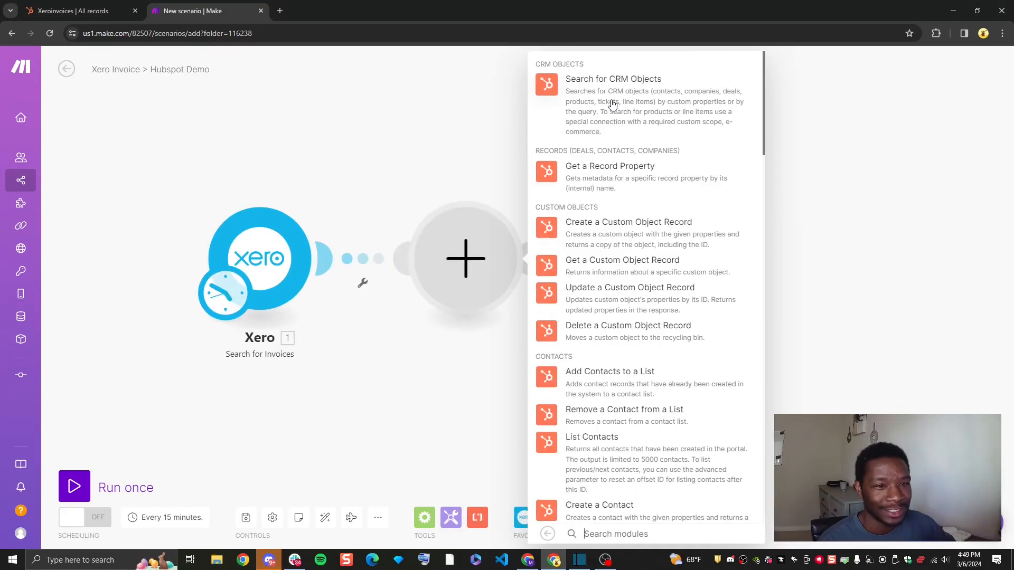
{"action": "left_click", "coordinate": [613, 103]}
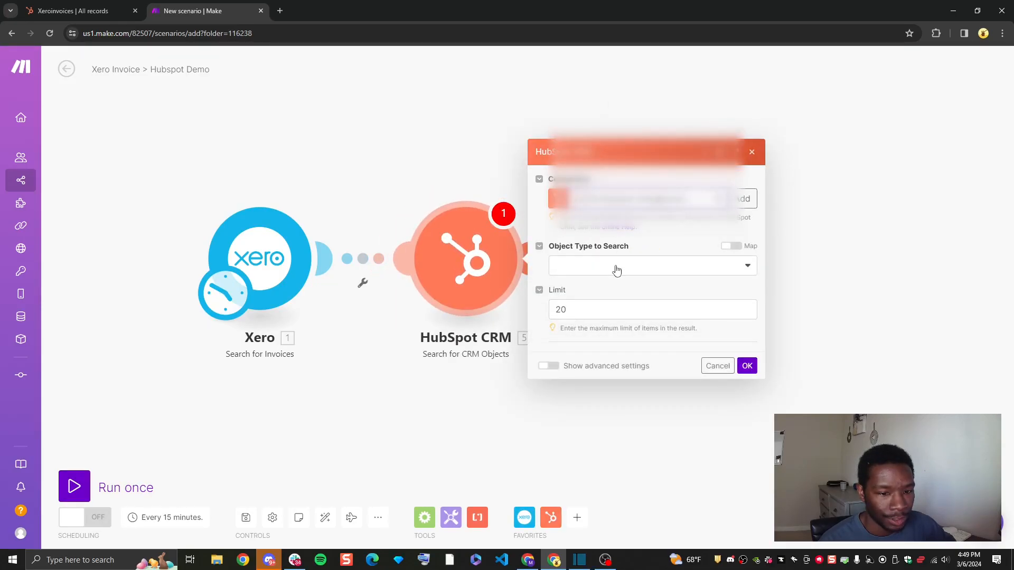
Step: Map the HubSpot module's Object Type to Search to 2-19950478, copied from the Xeroinvoices page address in HubSpot
{"action": "left_click", "coordinate": [731, 246]}
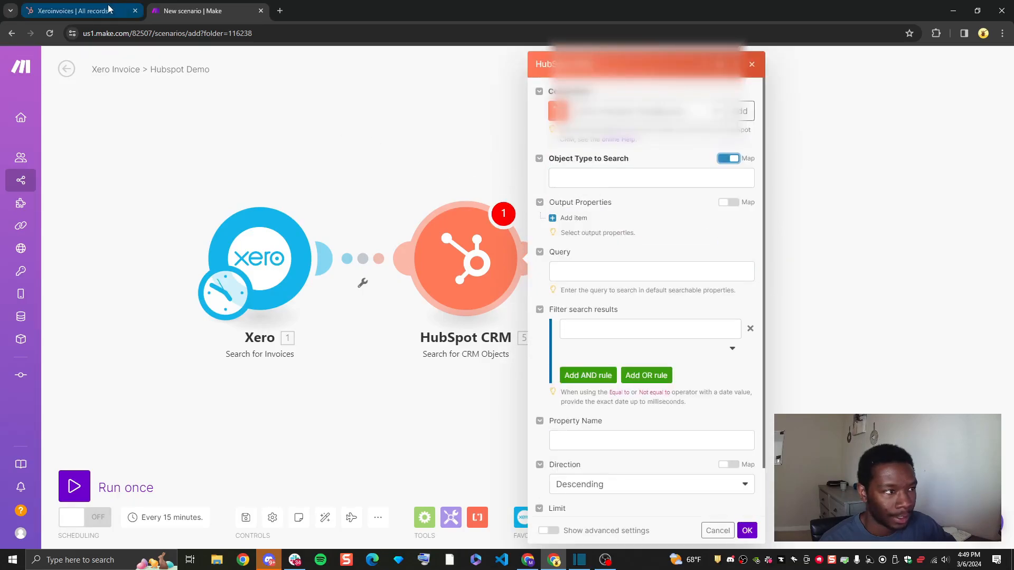
{"action": "left_click", "coordinate": [63, 12]}
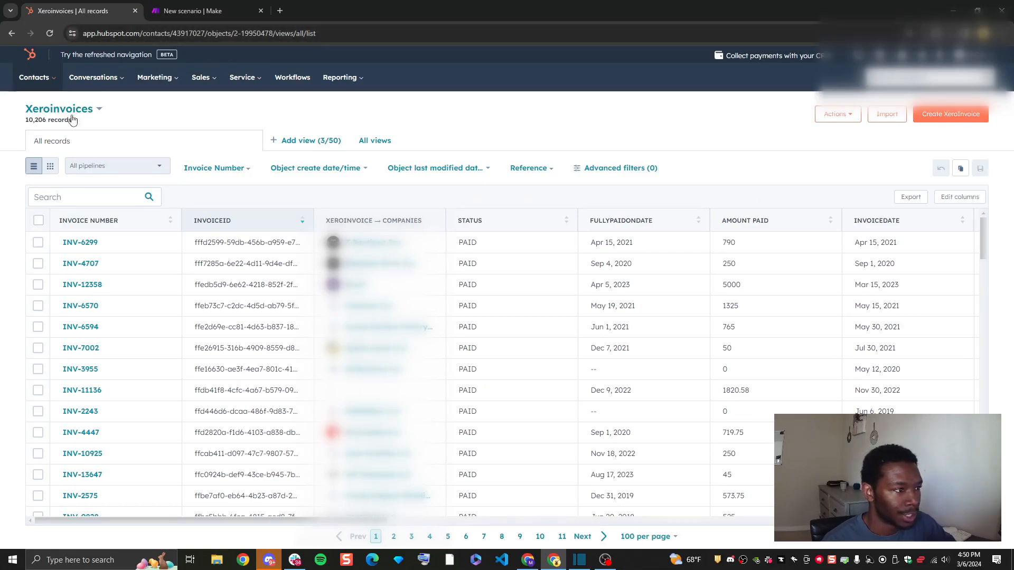
{"action": "left_click_drag", "start_coordinate": [234, 33], "coordinate": [274, 33]}
{"action": "key", "text": "ctrl+c"}
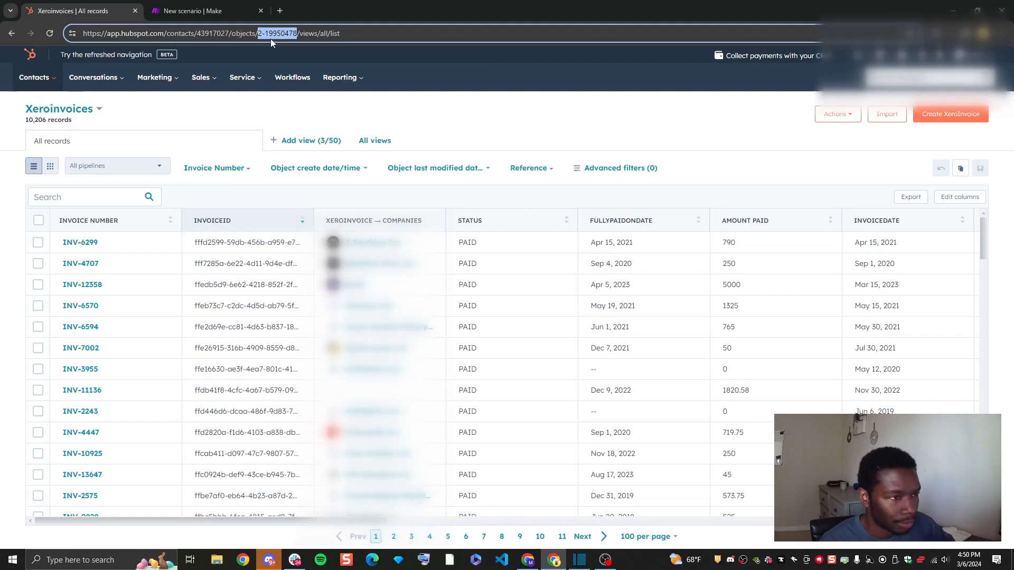
{"action": "left_click", "coordinate": [201, 11]}
{"action": "left_click", "coordinate": [569, 172]}
{"action": "key", "text": "ctrl+v"}
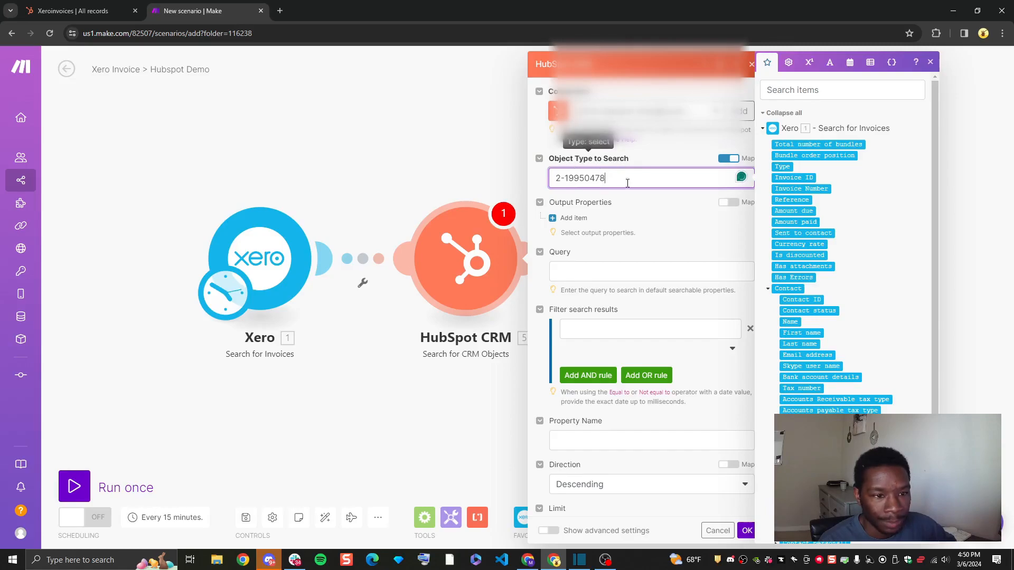
{"action": "left_click", "coordinate": [930, 64]}
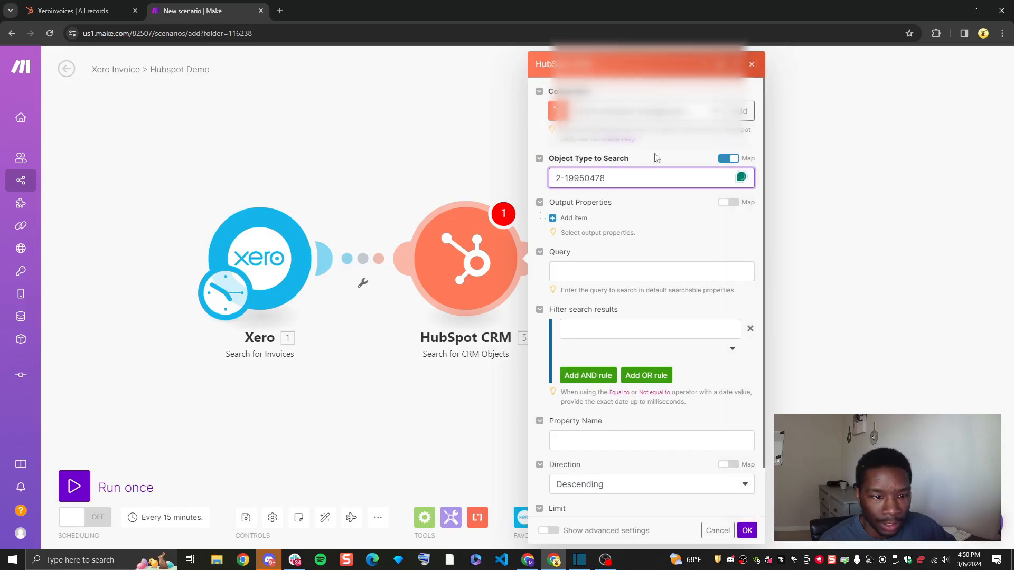
Step: Close the HubSpot search module, reload the scenario page and reopen the module's settings
{"action": "left_click", "coordinate": [557, 220]}
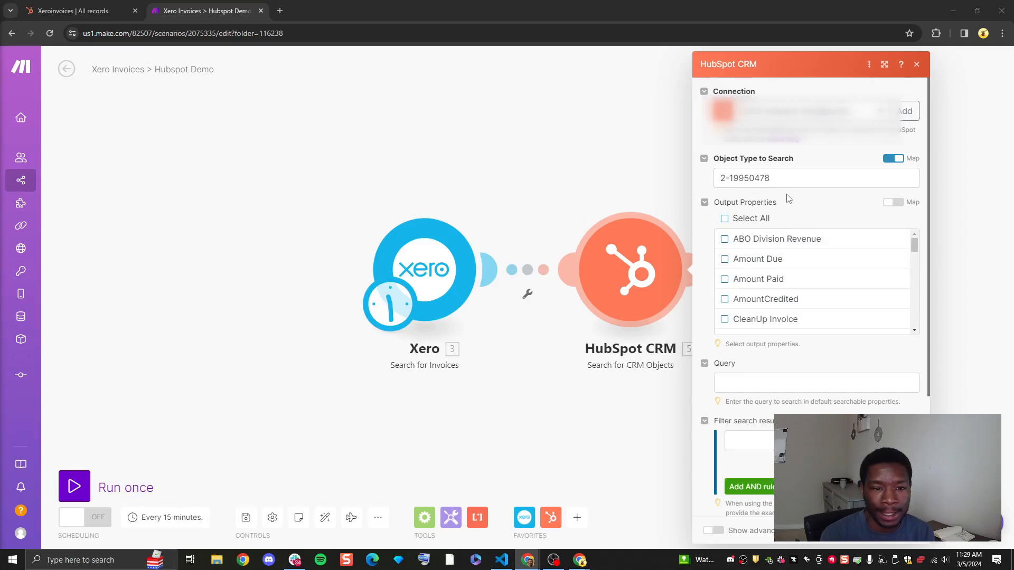
{"action": "left_click", "coordinate": [560, 356]}
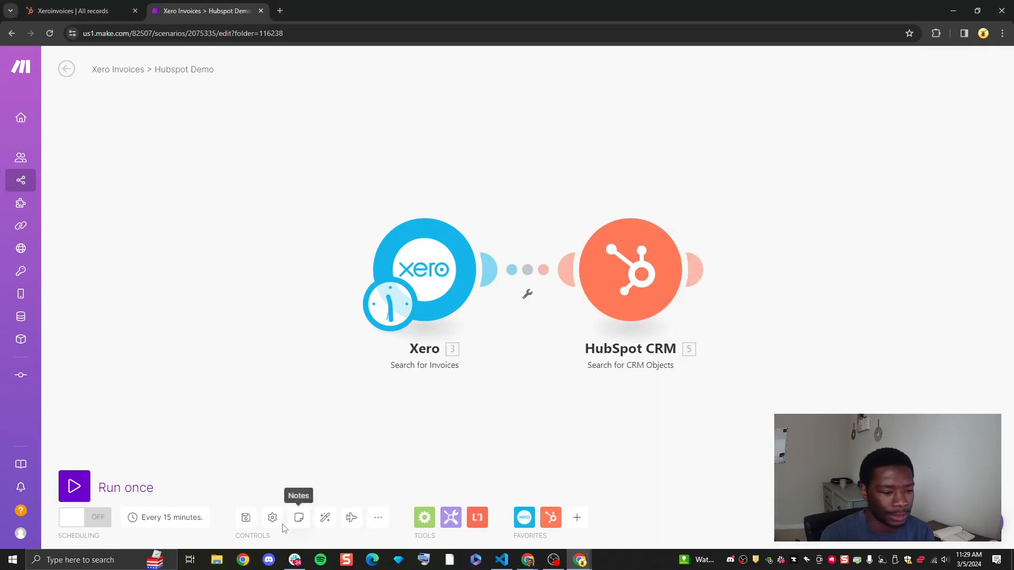
{"action": "mouse_move", "coordinate": [22, 68]}
{"action": "left_click", "coordinate": [49, 33]}
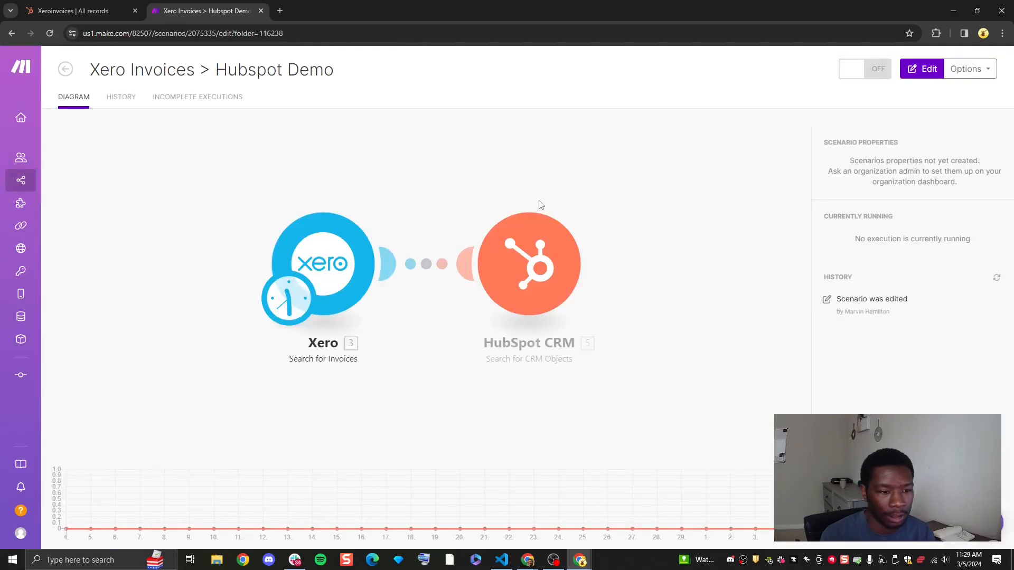
{"action": "left_click", "coordinate": [630, 280]}
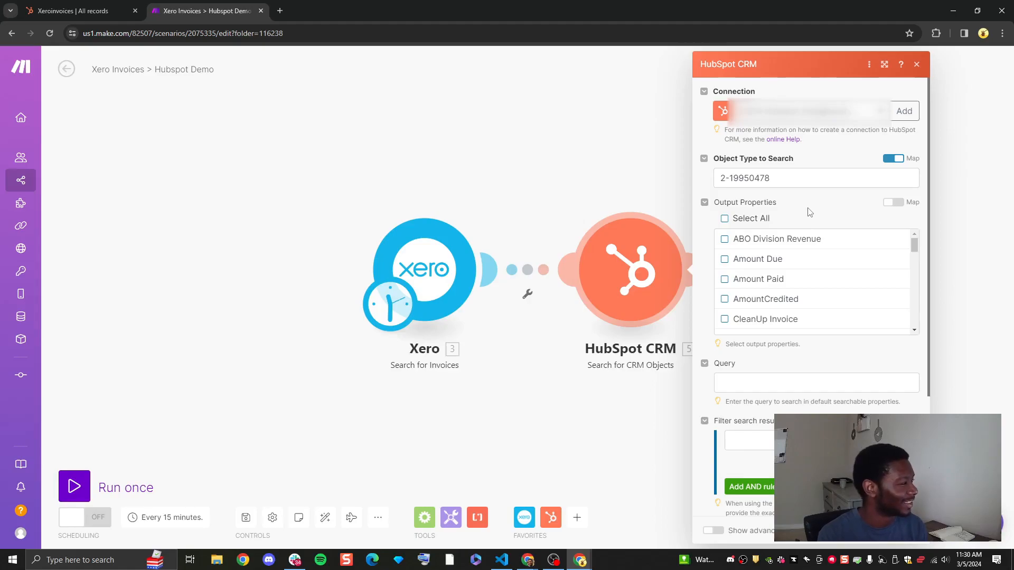
Step: Include Amount Due, AmountCredited, ContactID, DueDate and FullyPaidonDate in the HubSpot search's output properties
{"action": "left_click", "coordinate": [793, 261]}
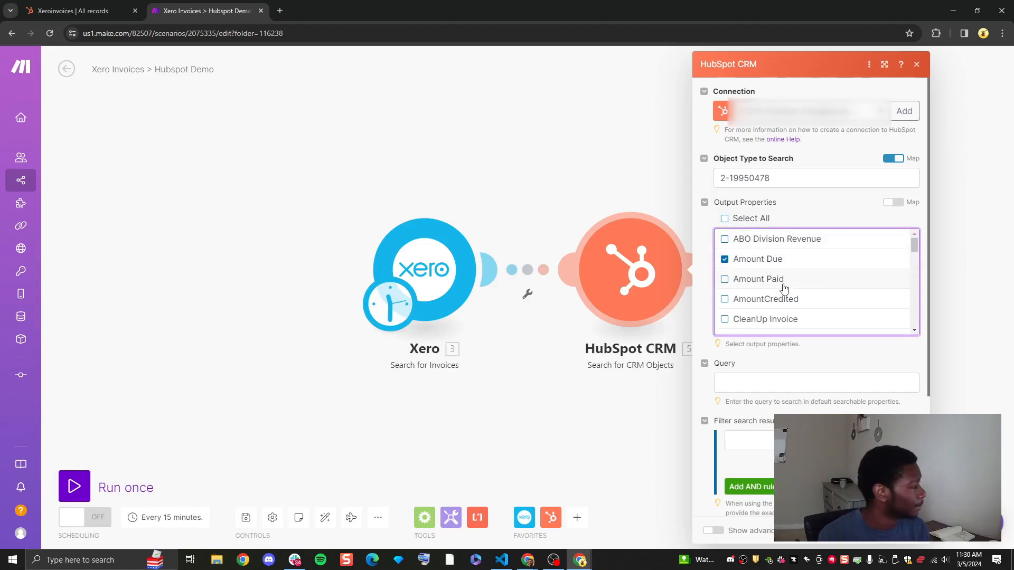
{"action": "scroll", "coordinate": [780, 290], "scroll_direction": "down", "scroll_amount": 1}
{"action": "left_click", "coordinate": [779, 253]}
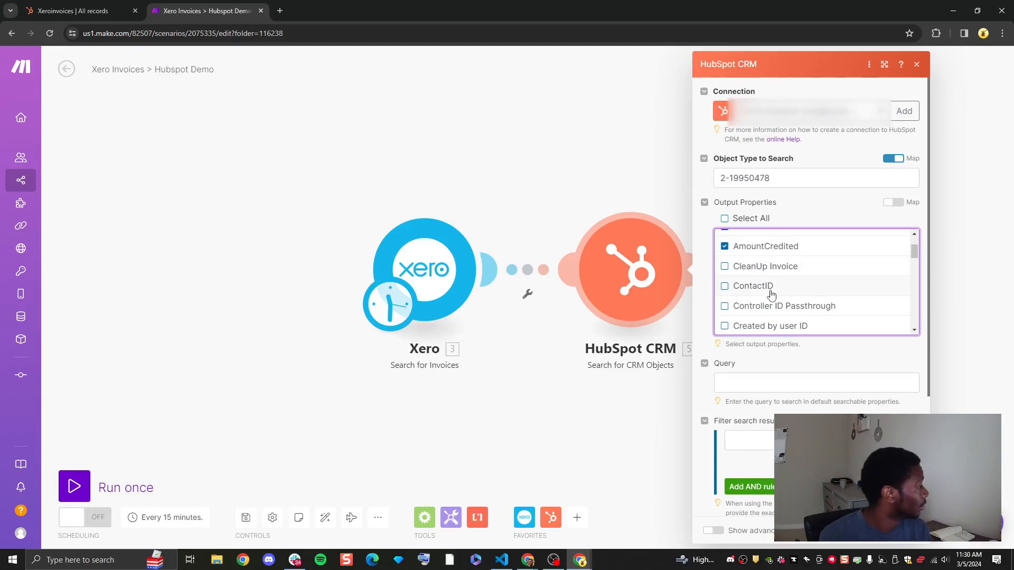
{"action": "left_click", "coordinate": [772, 292]}
{"action": "scroll", "coordinate": [771, 288], "scroll_direction": "down", "scroll_amount": 2}
{"action": "left_click", "coordinate": [768, 260]}
{"action": "left_click", "coordinate": [770, 281]}
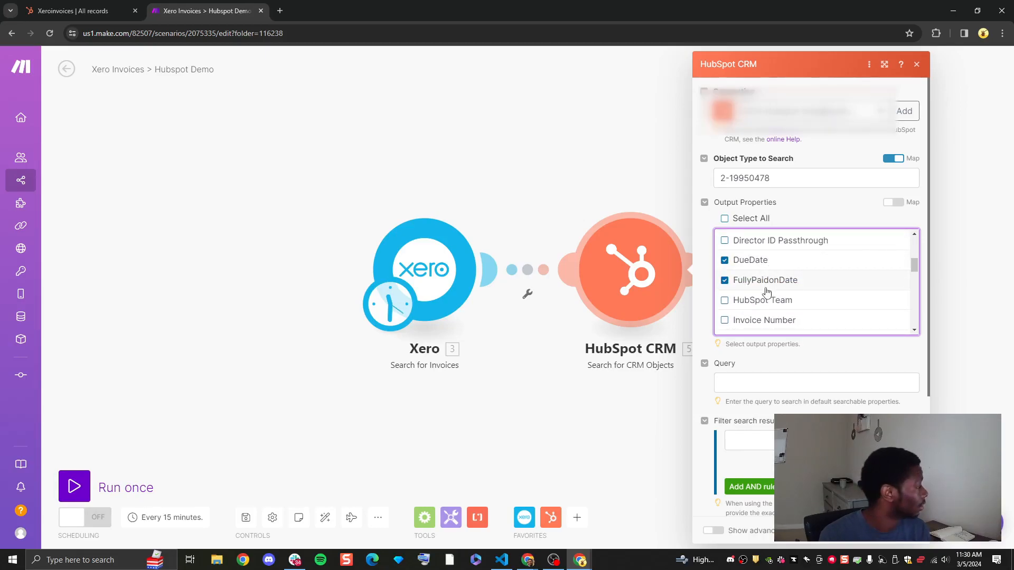
Step: Add Invoice Number, InvoiceDate and InvoiceID to the selected output properties
{"action": "scroll", "coordinate": [767, 292], "scroll_direction": "down", "scroll_amount": 1}
{"action": "left_click", "coordinate": [770, 272]}
{"action": "left_click", "coordinate": [765, 290]}
{"action": "left_click", "coordinate": [760, 309]}
{"action": "scroll", "coordinate": [759, 310], "scroll_direction": "down", "scroll_amount": 1}
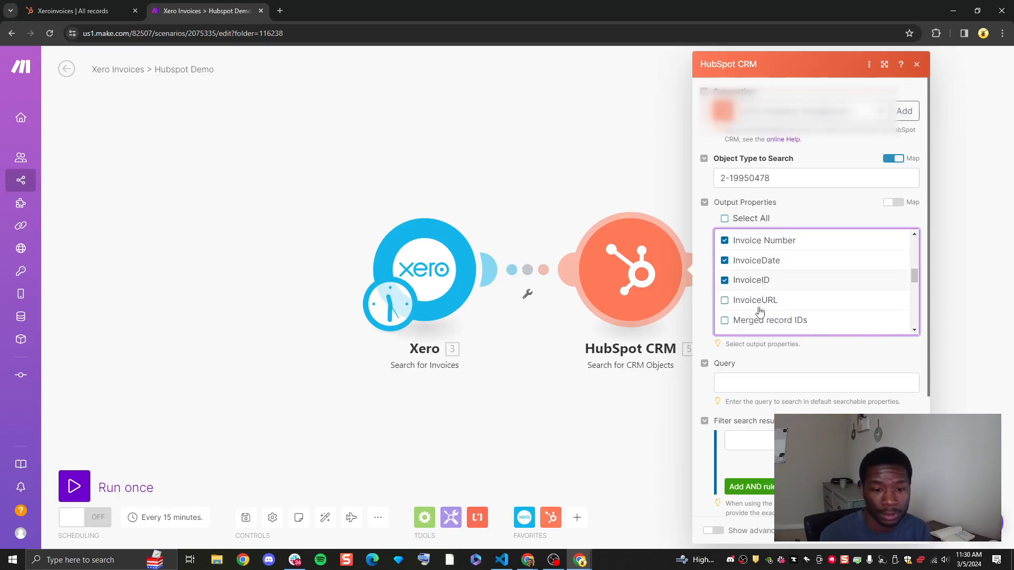
Step: Add Object create date/time, Object last modified date/time and XeroContactName to the selected output properties
{"action": "scroll", "coordinate": [762, 294], "scroll_direction": "down", "scroll_amount": 1}
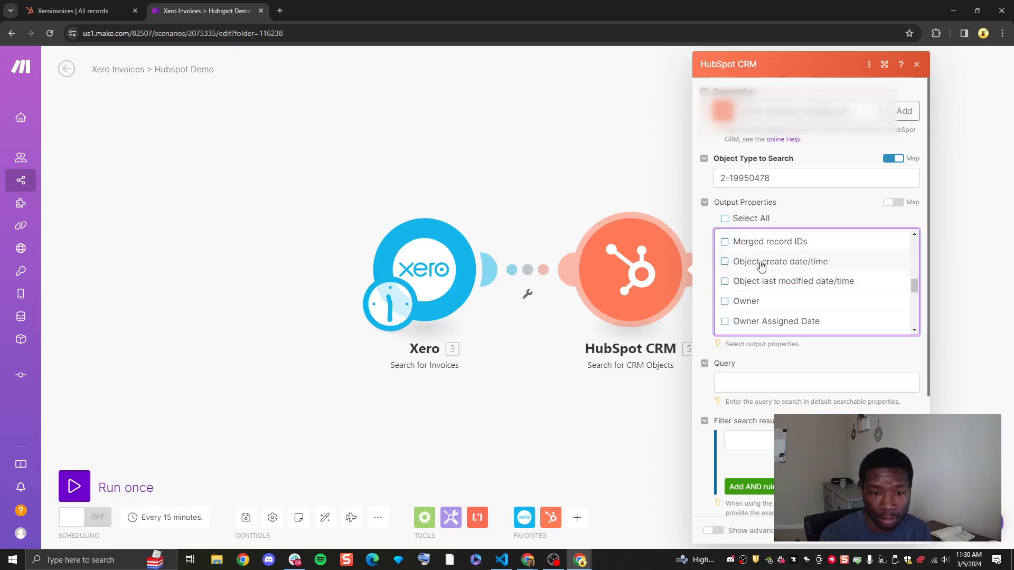
{"action": "scroll", "coordinate": [759, 267], "scroll_direction": "up", "scroll_amount": 1}
{"action": "scroll", "coordinate": [759, 273], "scroll_direction": "down", "scroll_amount": 2}
{"action": "scroll", "coordinate": [763, 266], "scroll_direction": "up", "scroll_amount": 1}
{"action": "scroll", "coordinate": [765, 280], "scroll_direction": "down", "scroll_amount": 2}
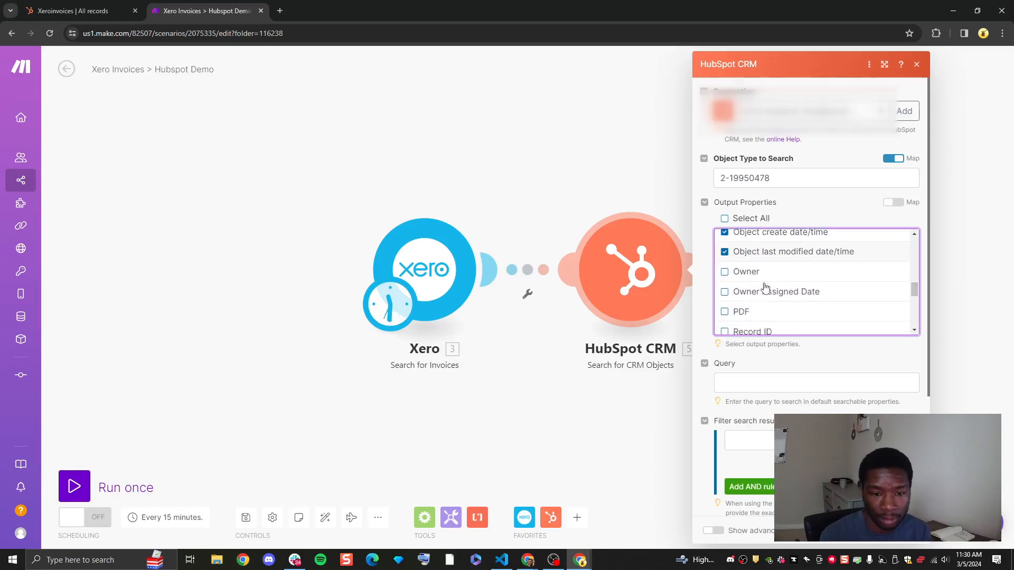
{"action": "left_click", "coordinate": [753, 257]}
{"action": "scroll", "coordinate": [750, 283], "scroll_direction": "down", "scroll_amount": 1}
{"action": "scroll", "coordinate": [750, 264], "scroll_direction": "down", "scroll_amount": 1}
{"action": "left_click", "coordinate": [746, 273]}
{"action": "scroll", "coordinate": [750, 275], "scroll_direction": "down", "scroll_amount": 5}
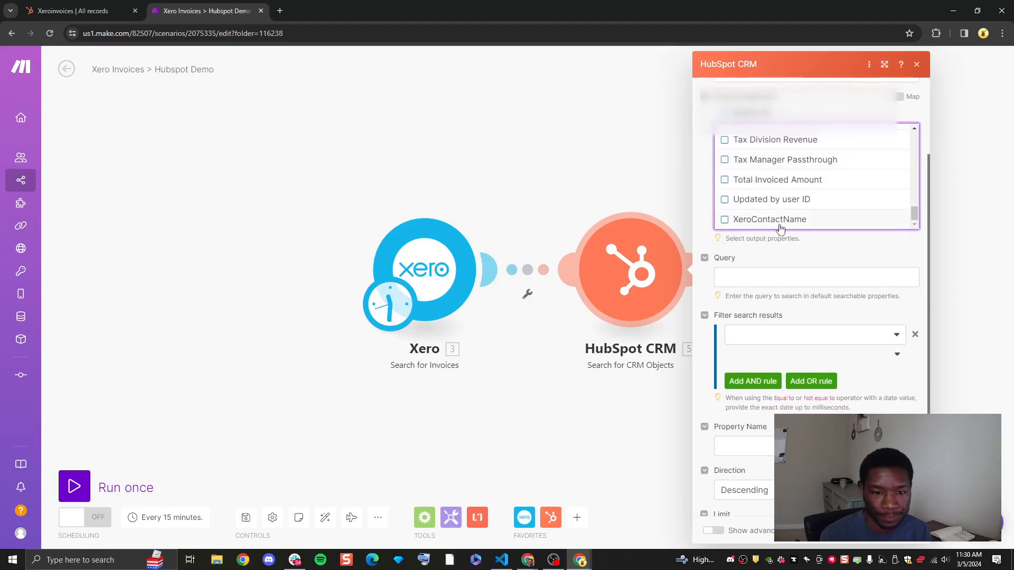
{"action": "left_click", "coordinate": [781, 226]}
{"action": "scroll", "coordinate": [811, 303], "scroll_direction": "down", "scroll_amount": 2}
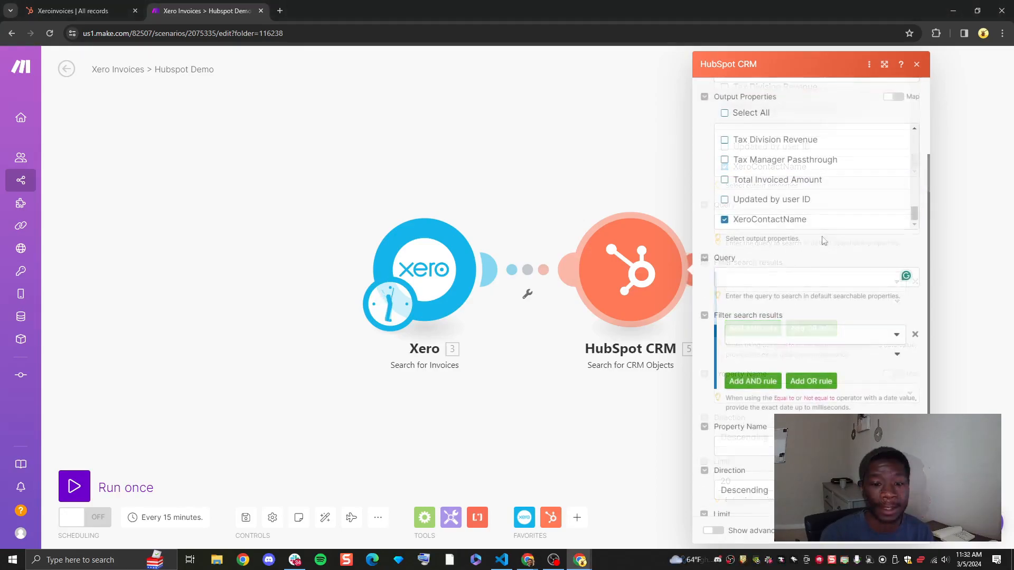
Step: Map the HubSpot search query to the Invoice Number from the Xero module
{"action": "left_click", "coordinate": [813, 276]}
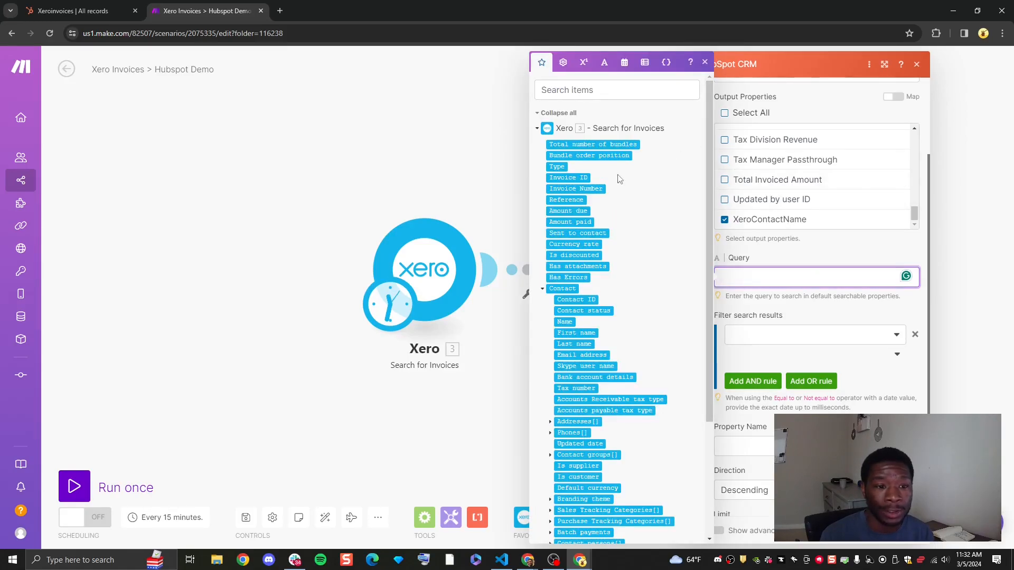
{"action": "left_click", "coordinate": [595, 189]}
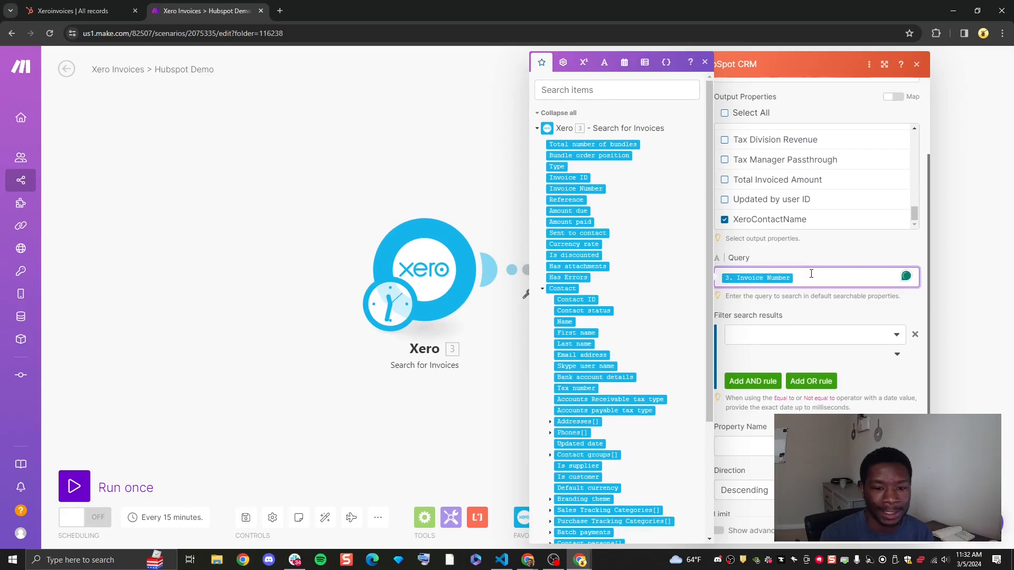
{"action": "left_click", "coordinate": [743, 258]}
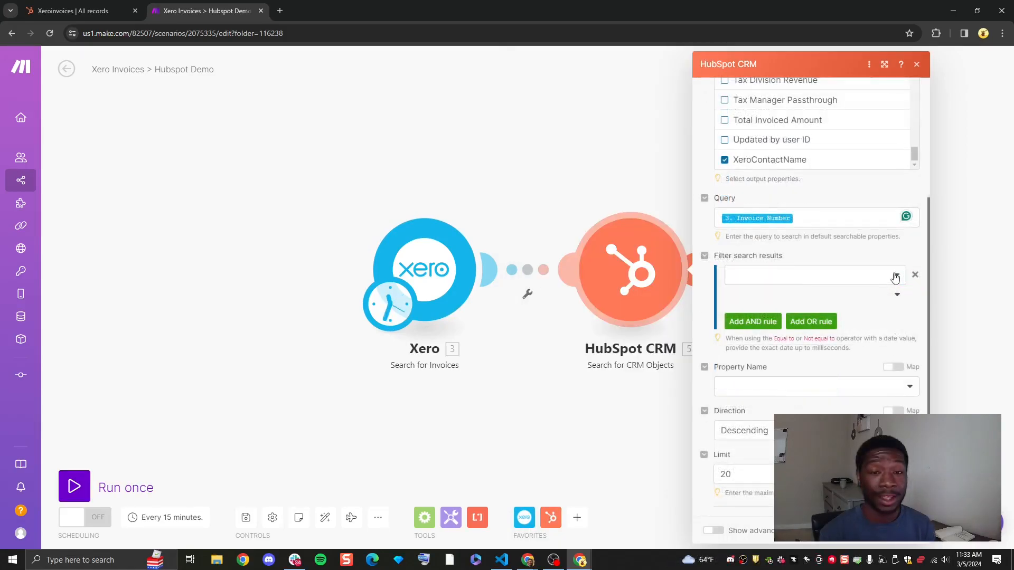
Step: Filter the HubSpot search results to records whose InvoiceID is equal to the Invoice ID from the Xero module
{"action": "left_click", "coordinate": [895, 278]}
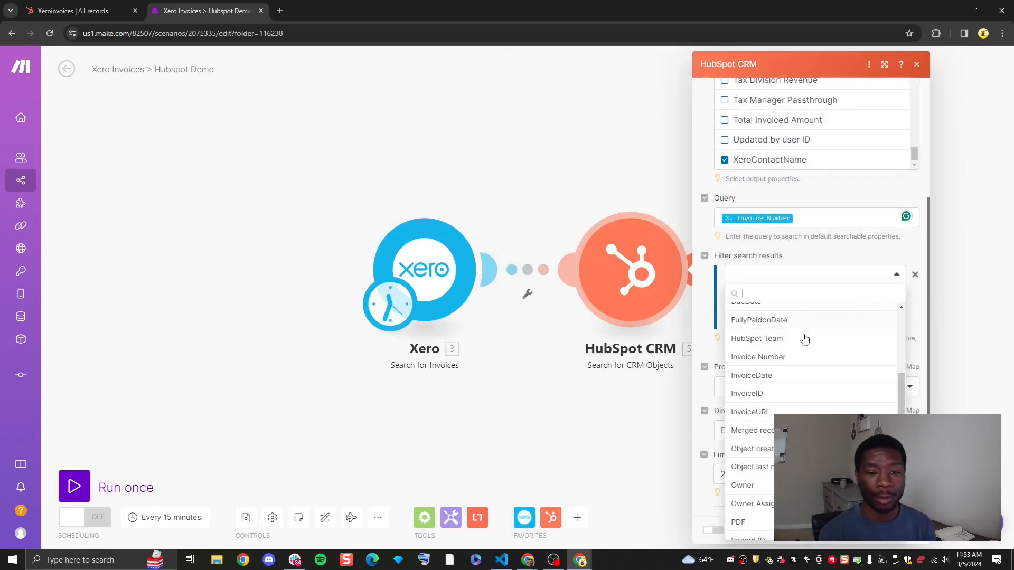
{"action": "left_click", "coordinate": [772, 403]}
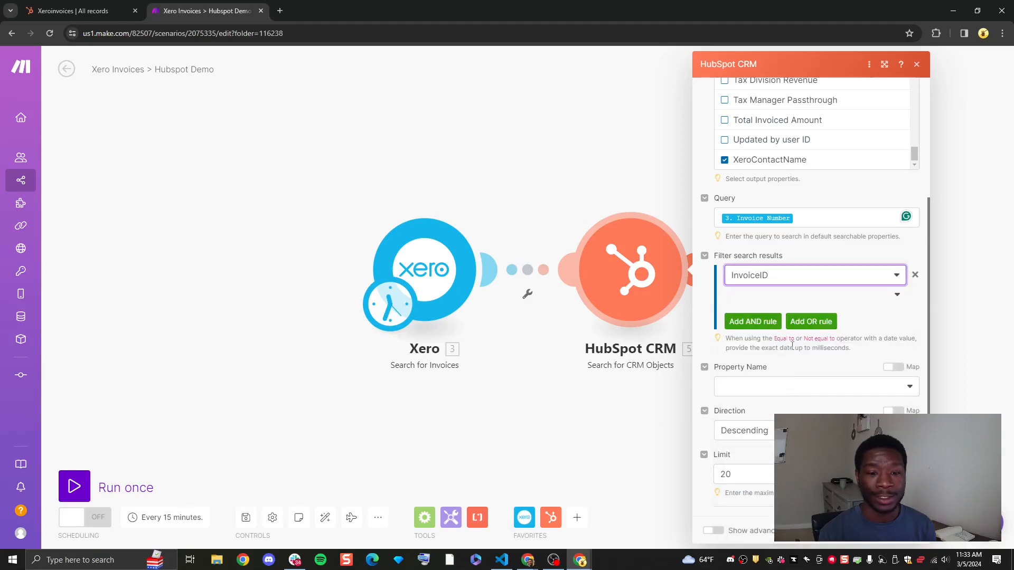
{"action": "left_click", "coordinate": [896, 295]}
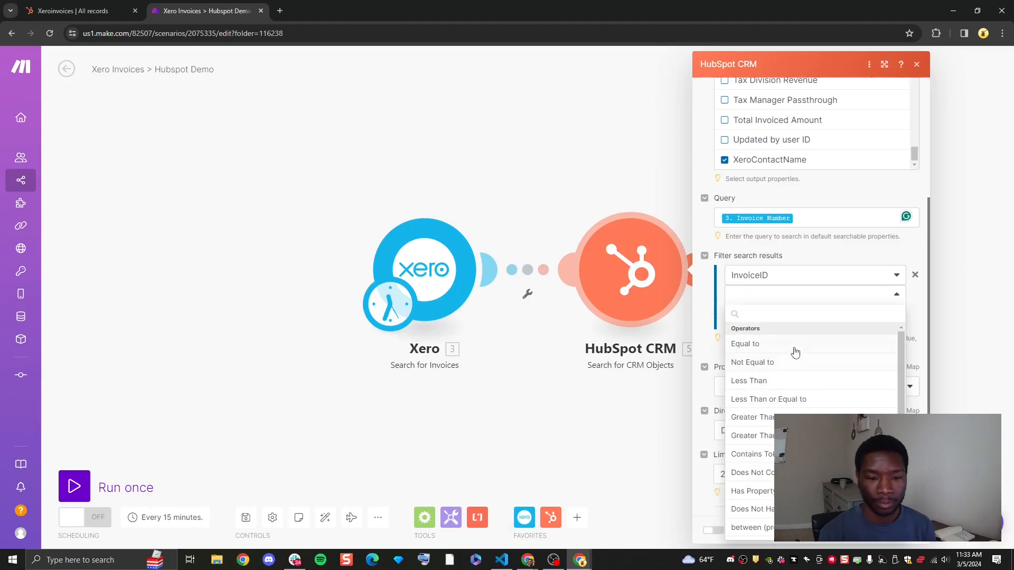
{"action": "left_click", "coordinate": [795, 348]}
{"action": "left_click", "coordinate": [833, 315]}
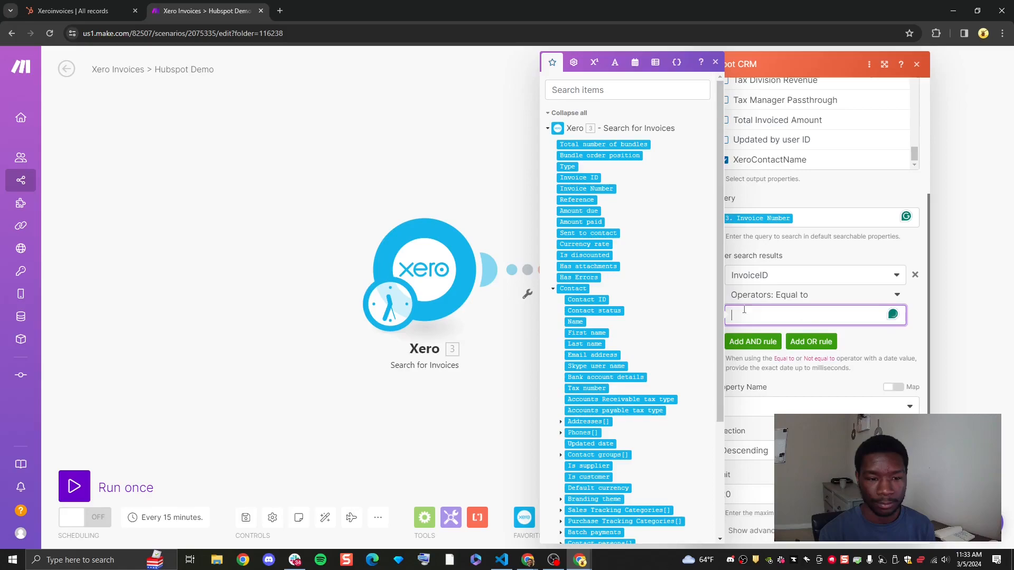
{"action": "left_click", "coordinate": [589, 178]}
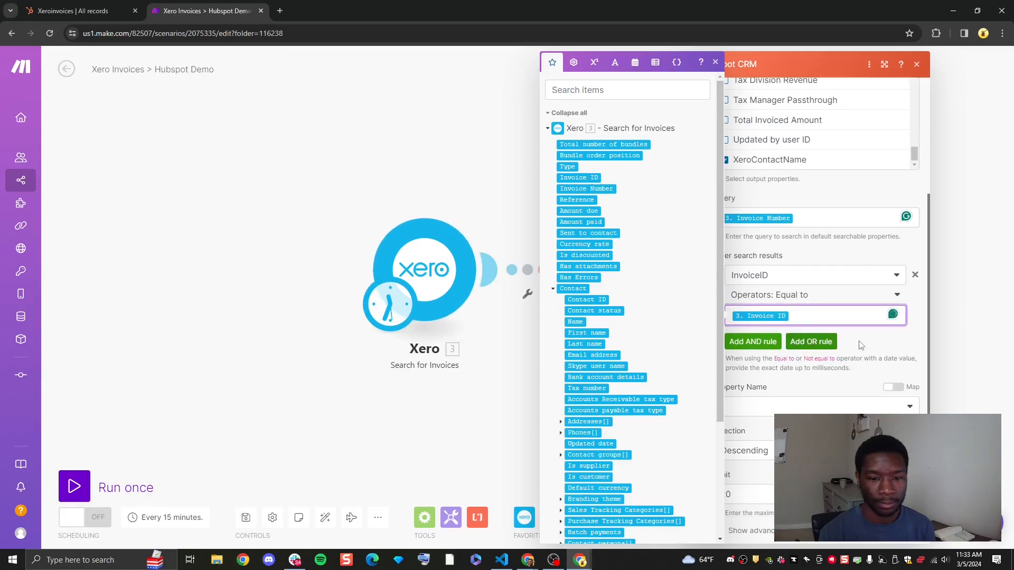
Step: Set the search's Property Name to Invoice Number and save the HubSpot module's settings
{"action": "scroll", "coordinate": [834, 359], "scroll_direction": "down", "scroll_amount": 1}
{"action": "left_click", "coordinate": [853, 386]}
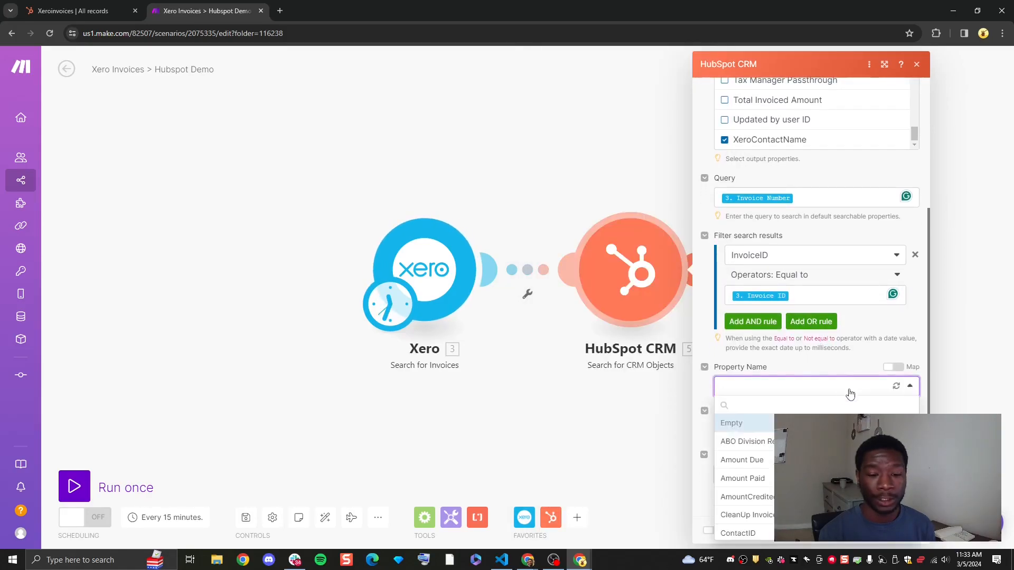
{"action": "scroll", "coordinate": [771, 491], "scroll_direction": "down", "scroll_amount": 5}
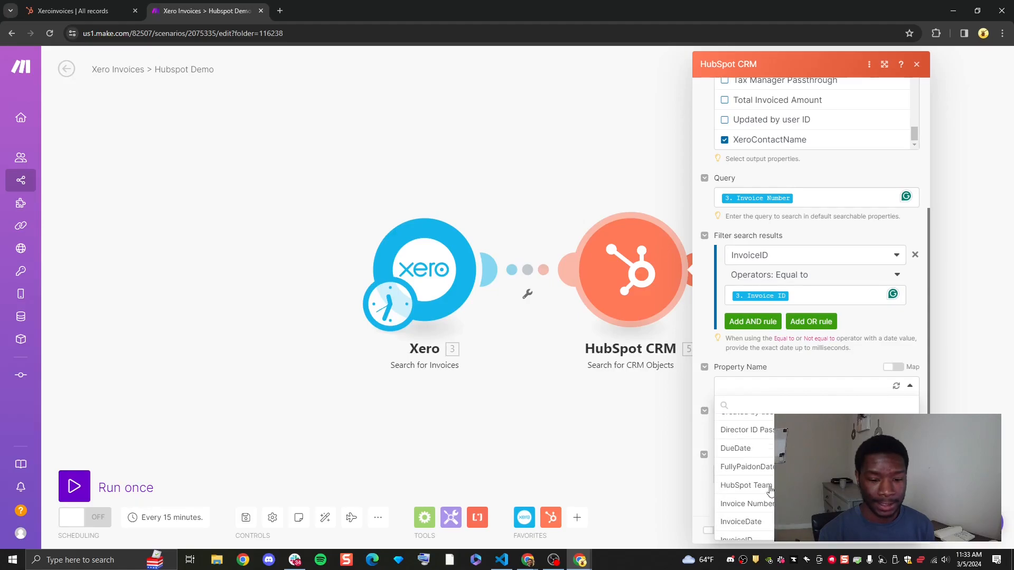
{"action": "left_click", "coordinate": [745, 451]}
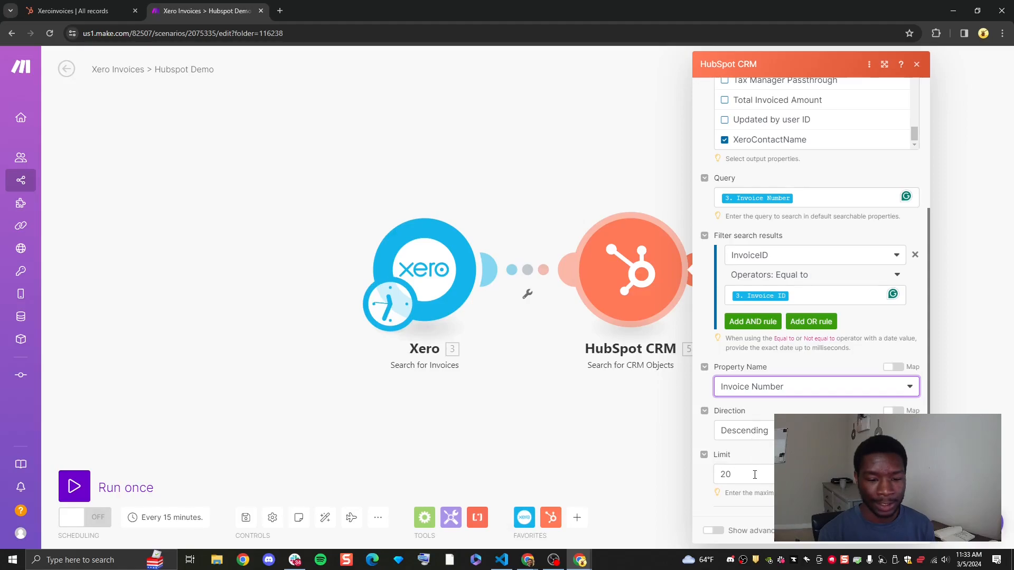
{"action": "left_click", "coordinate": [768, 453]}
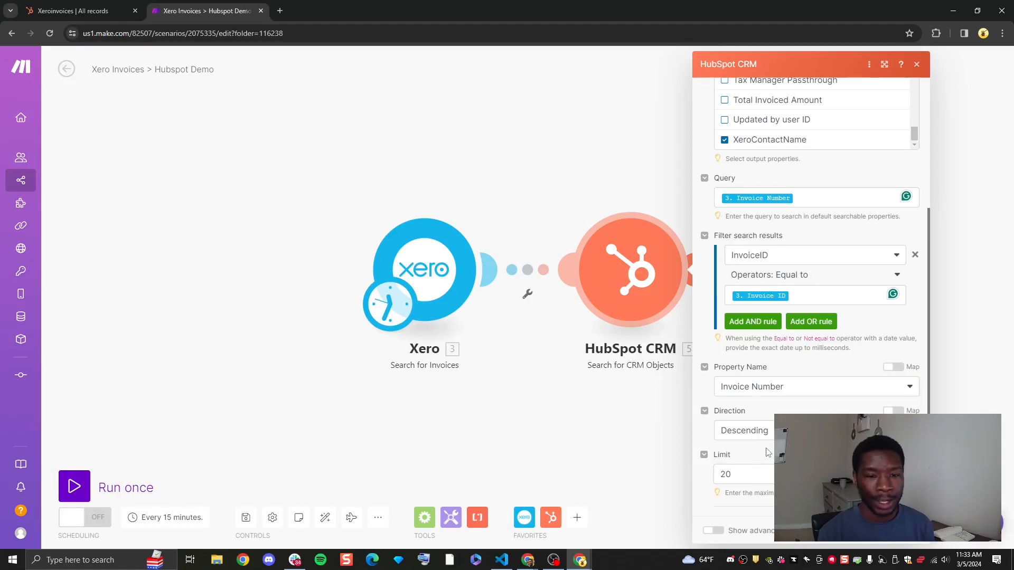
{"action": "scroll", "coordinate": [781, 332], "scroll_direction": "up", "scroll_amount": 1}
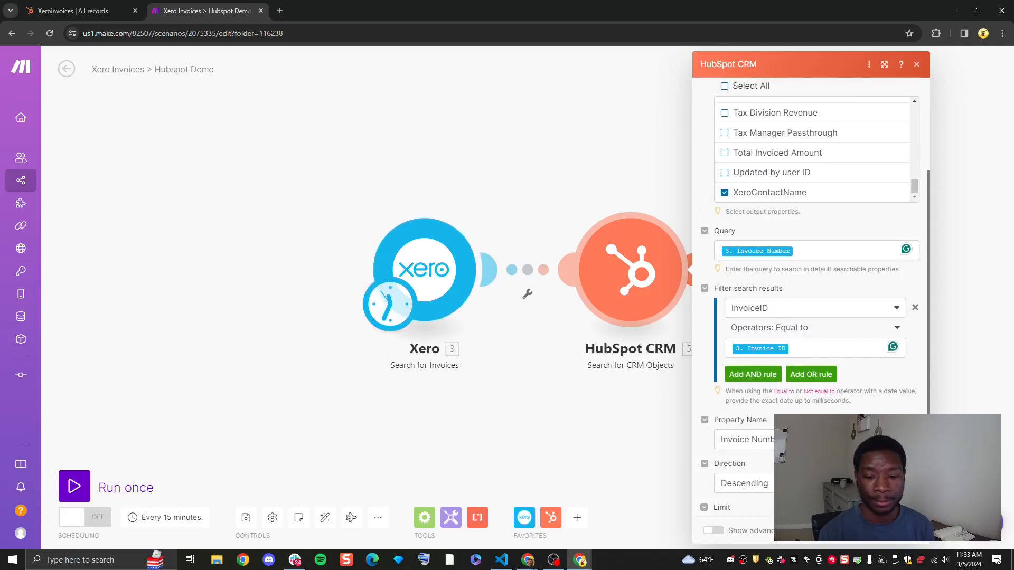
{"action": "left_click", "coordinate": [914, 538]}
Step: Add another HubSpot CRM Search for CRM Objects module after the invoice search, with Companies as the object type
{"action": "left_click_drag", "start_coordinate": [842, 389], "coordinate": [668, 388]}
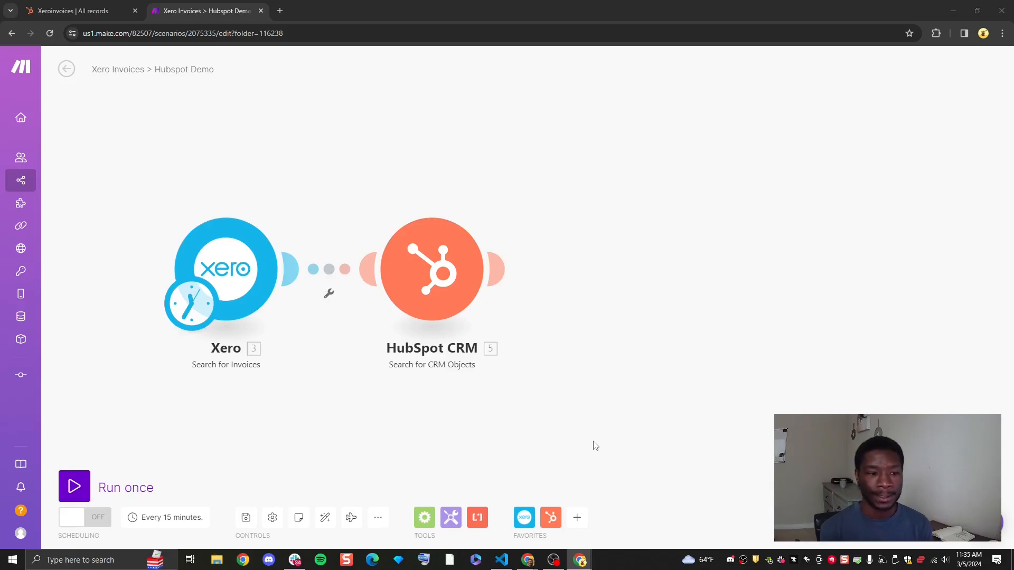
{"action": "left_click", "coordinate": [498, 269]}
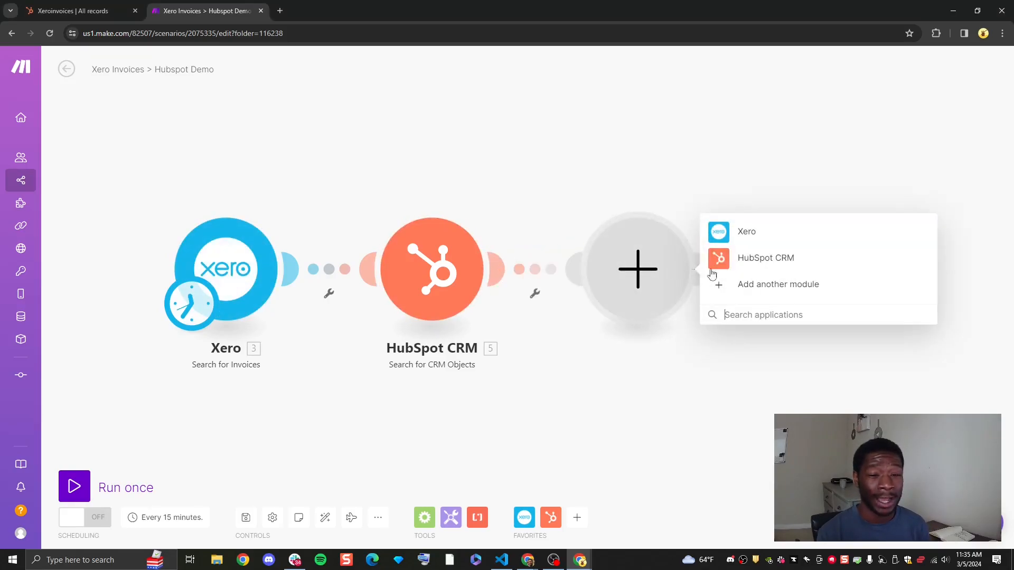
{"action": "left_click", "coordinate": [765, 264]}
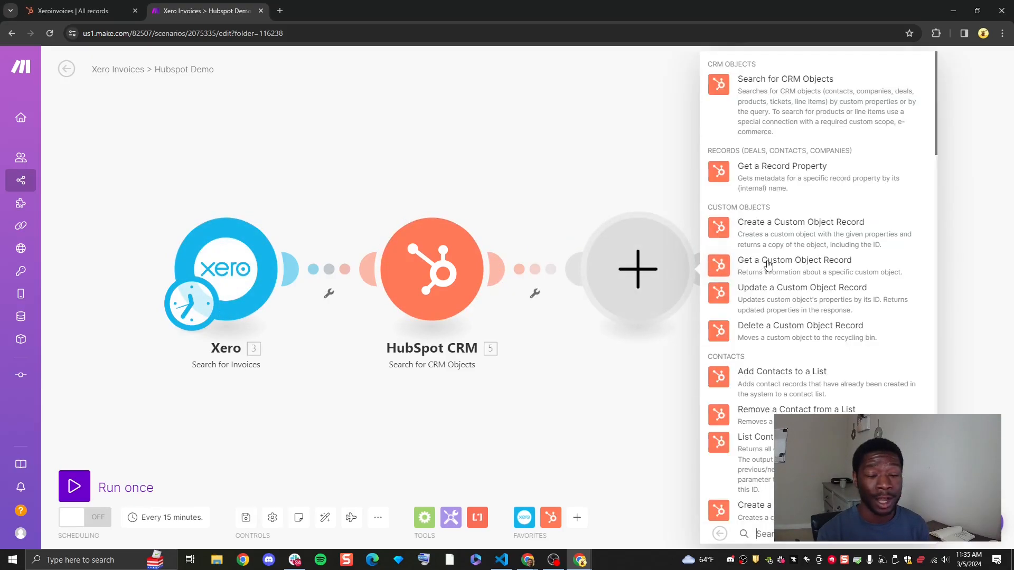
{"action": "left_click", "coordinate": [796, 115]}
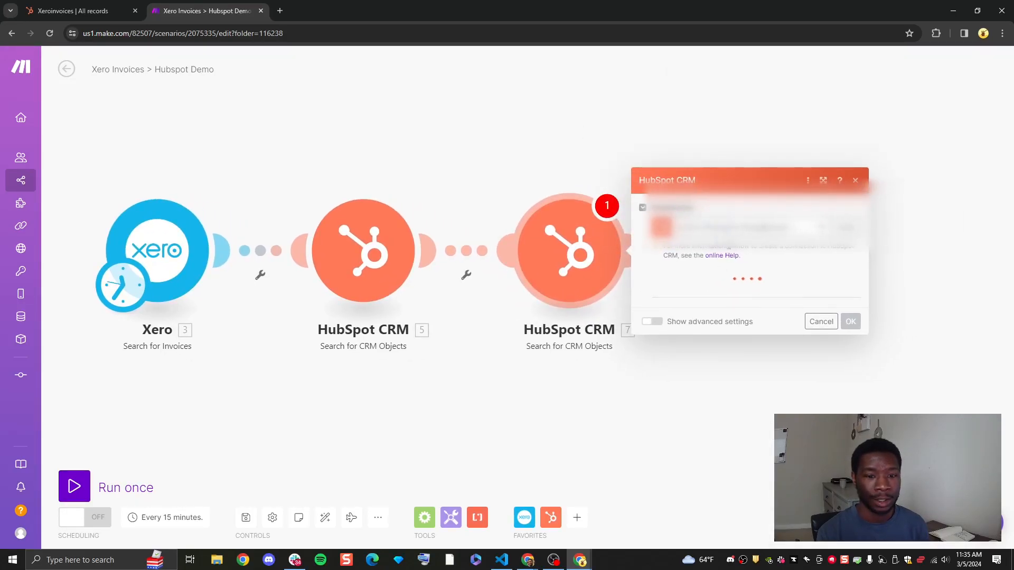
{"action": "left_click", "coordinate": [742, 262]}
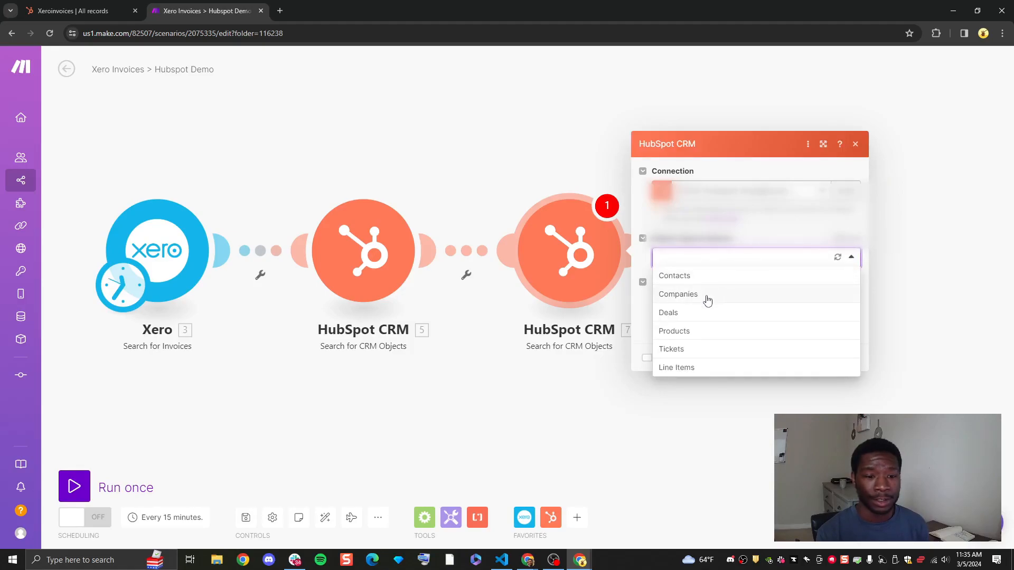
{"action": "left_click", "coordinate": [708, 300]}
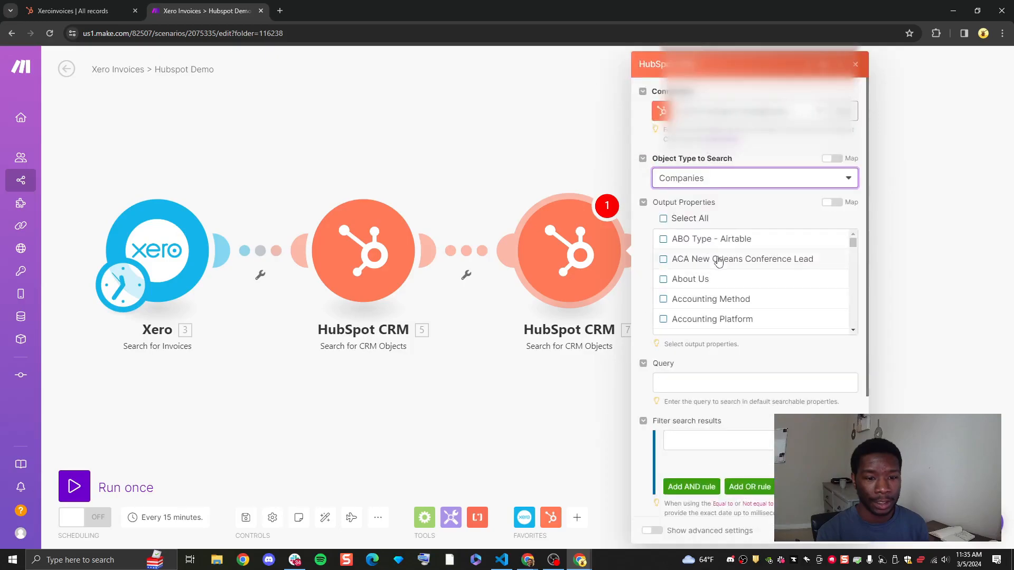
Step: Include Number of open deals, Xero Invoice Count and XeroContactID in the company search's output properties
{"action": "scroll", "coordinate": [740, 263], "scroll_direction": "down", "scroll_amount": 10}
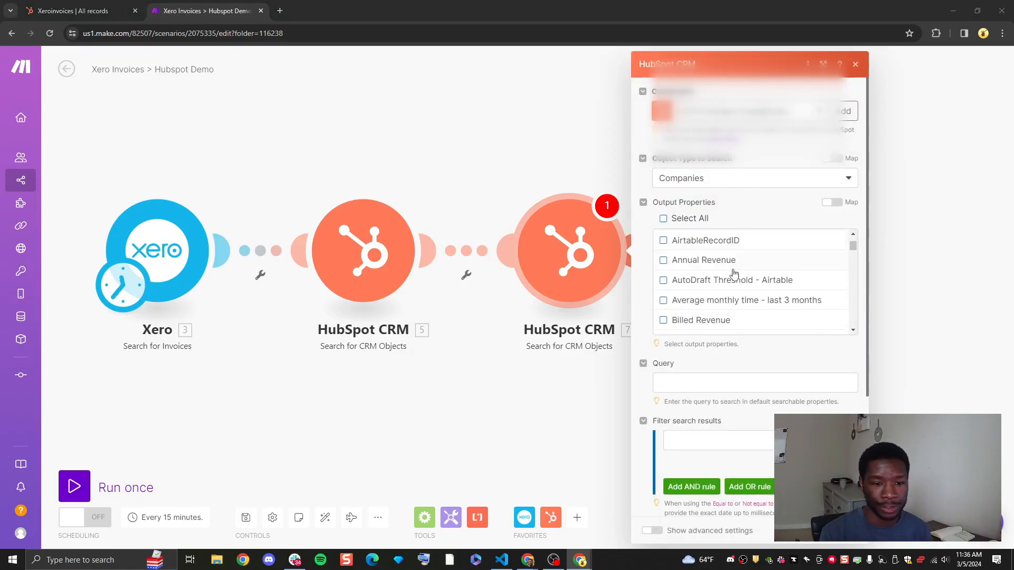
{"action": "scroll", "coordinate": [731, 271], "scroll_direction": "down", "scroll_amount": 15}
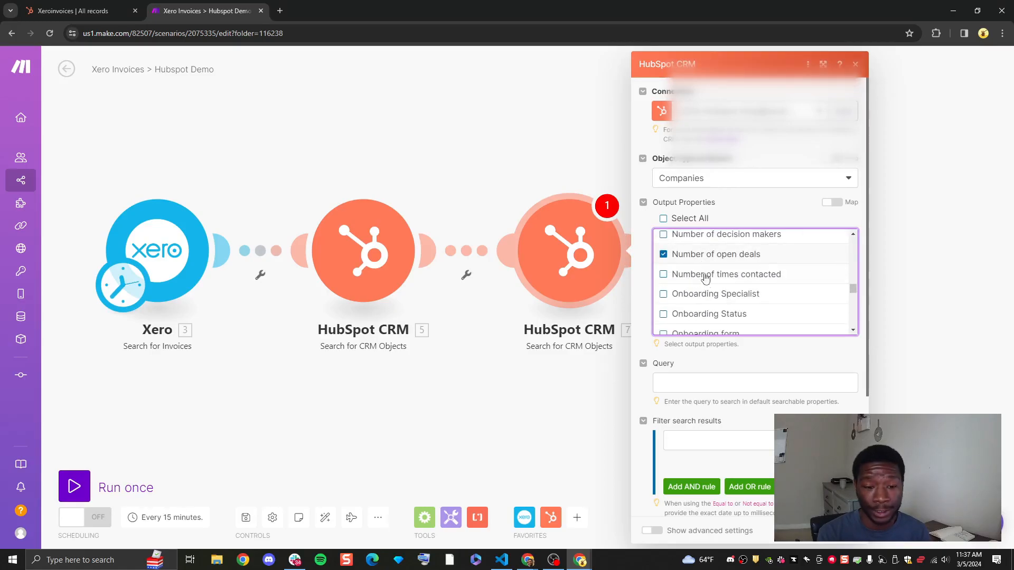
{"action": "scroll", "coordinate": [746, 295], "scroll_direction": "down", "scroll_amount": 15}
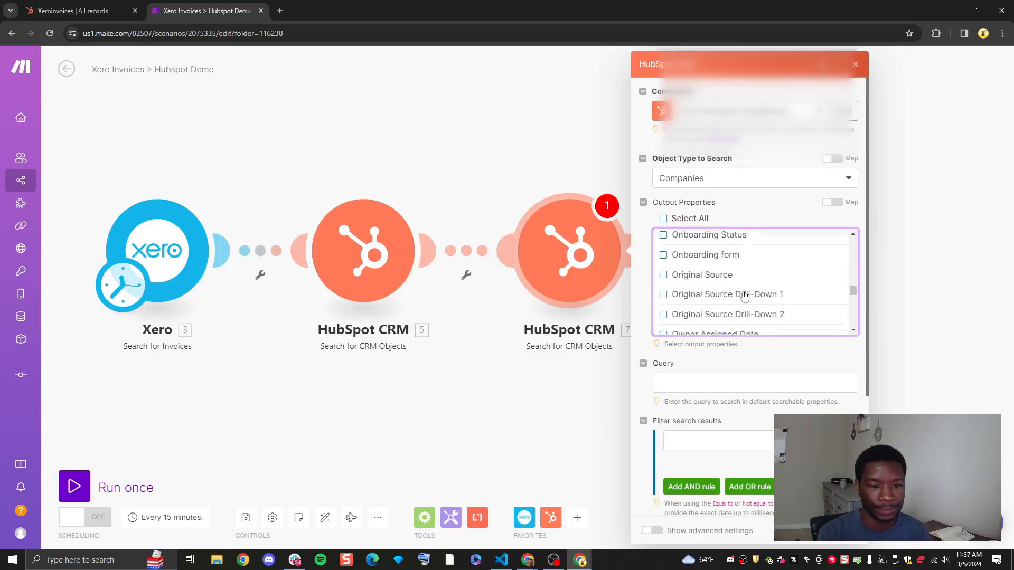
{"action": "scroll", "coordinate": [761, 290], "scroll_direction": "down", "scroll_amount": 3}
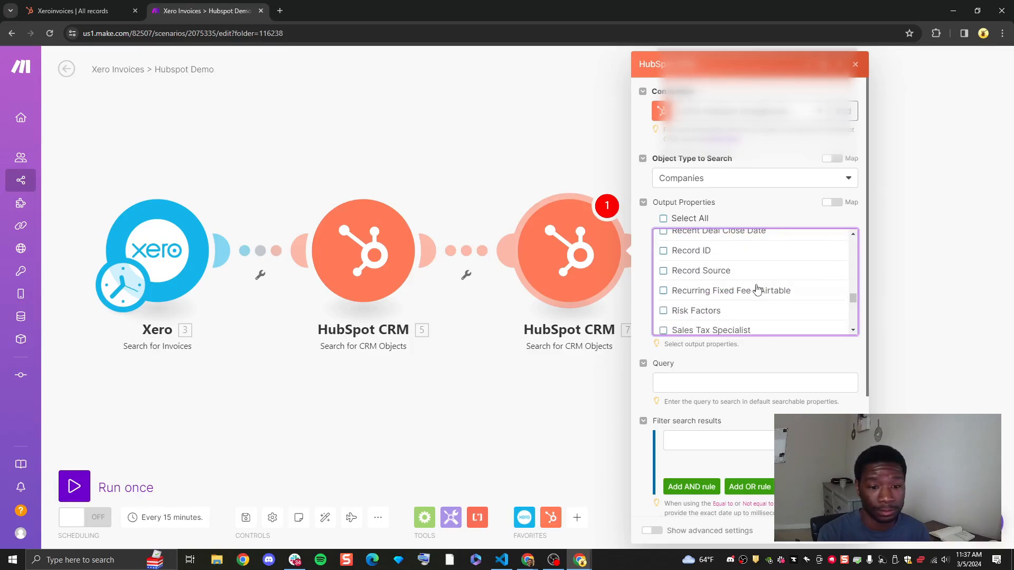
{"action": "scroll", "coordinate": [721, 251], "scroll_direction": "down", "scroll_amount": 10}
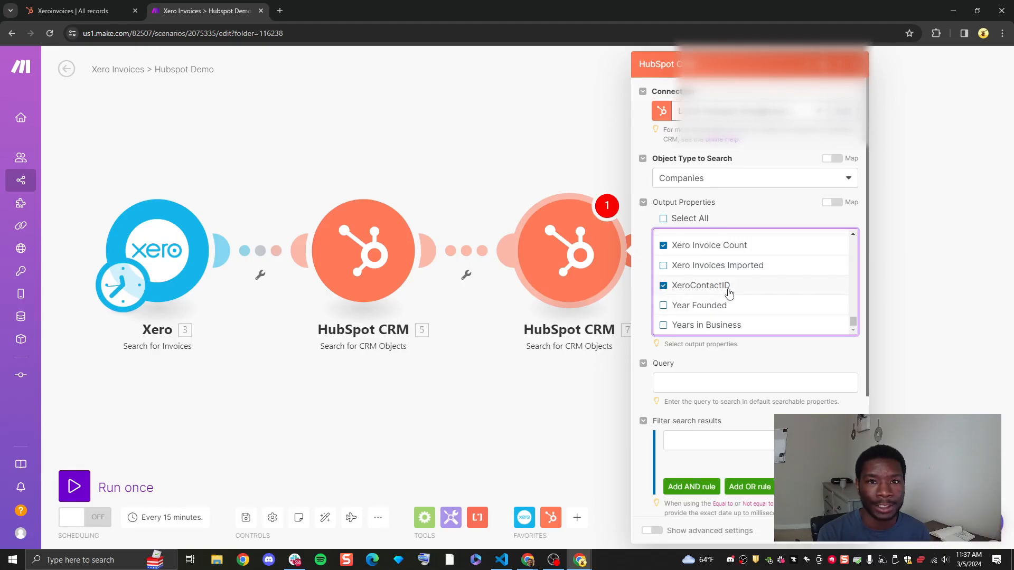
Step: Filter the company search to records whose XeroContactID is equal to the Contact ID from the Xero module
{"action": "scroll", "coordinate": [724, 359], "scroll_direction": "down", "scroll_amount": 3}
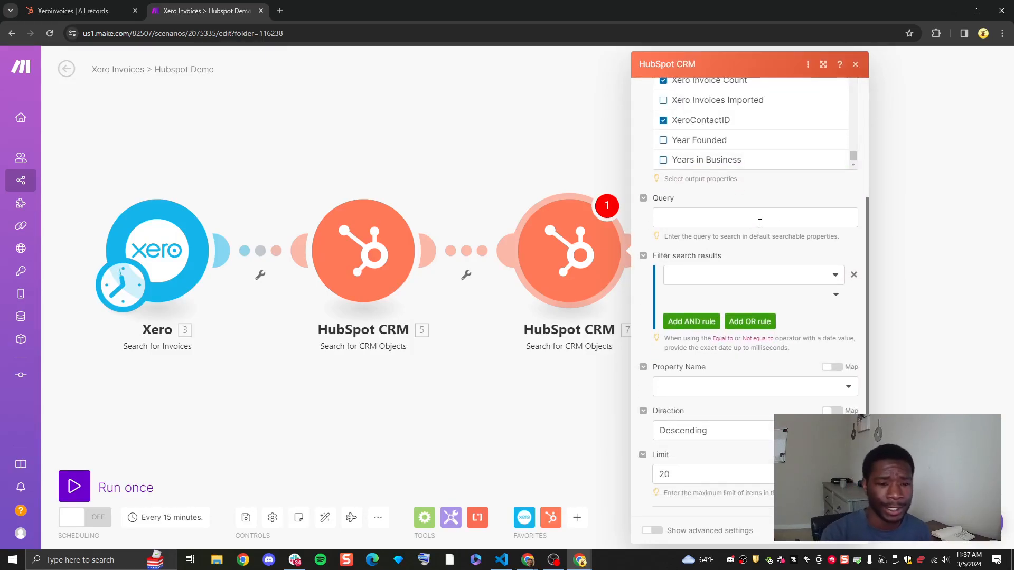
{"action": "left_click", "coordinate": [755, 278]}
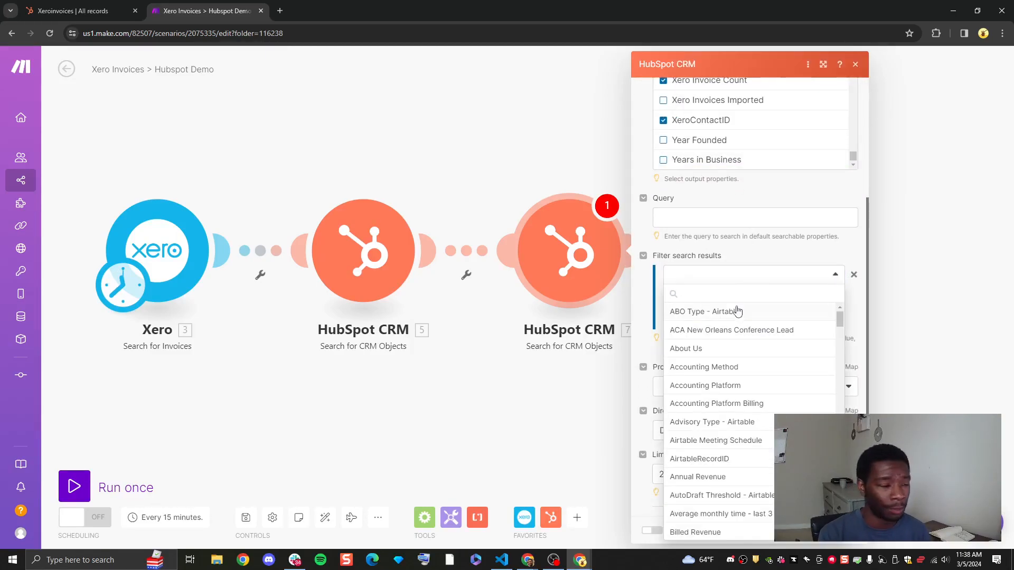
{"action": "scroll", "coordinate": [719, 353], "scroll_direction": "down", "scroll_amount": 10}
{"action": "scroll", "coordinate": [720, 354], "scroll_direction": "down", "scroll_amount": 15}
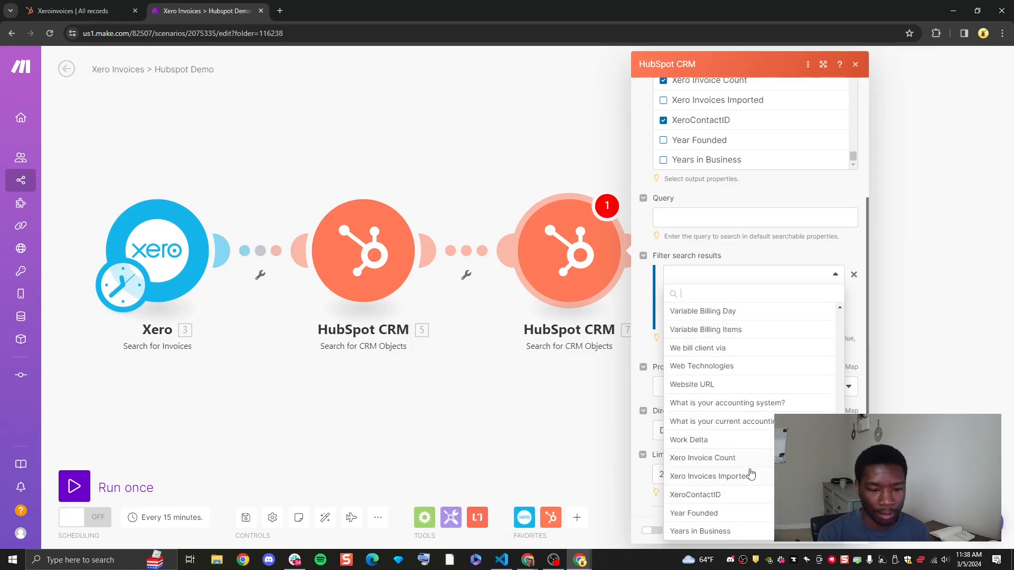
{"action": "left_click", "coordinate": [755, 495]}
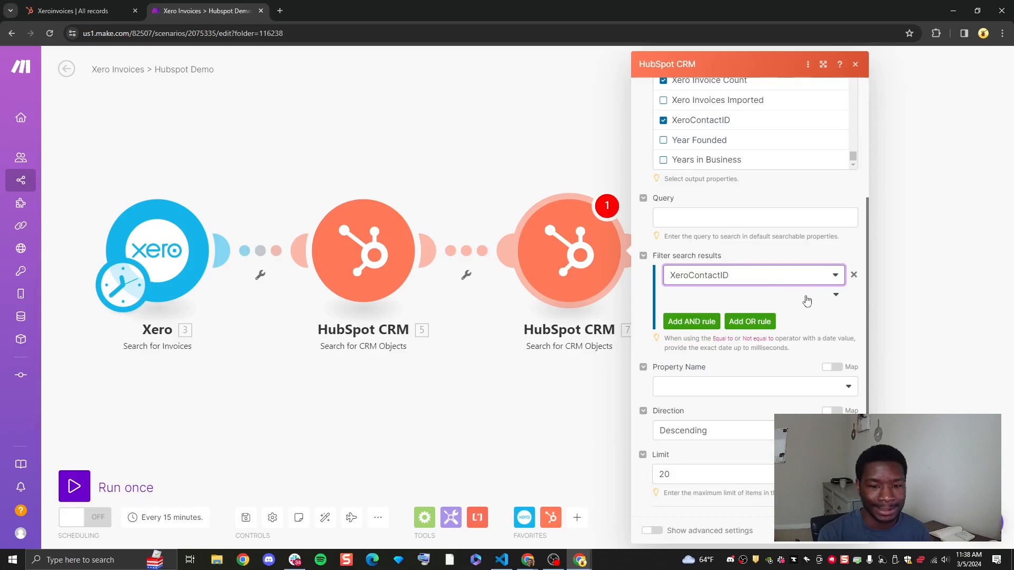
{"action": "left_click", "coordinate": [829, 295]}
{"action": "left_click", "coordinate": [731, 346]}
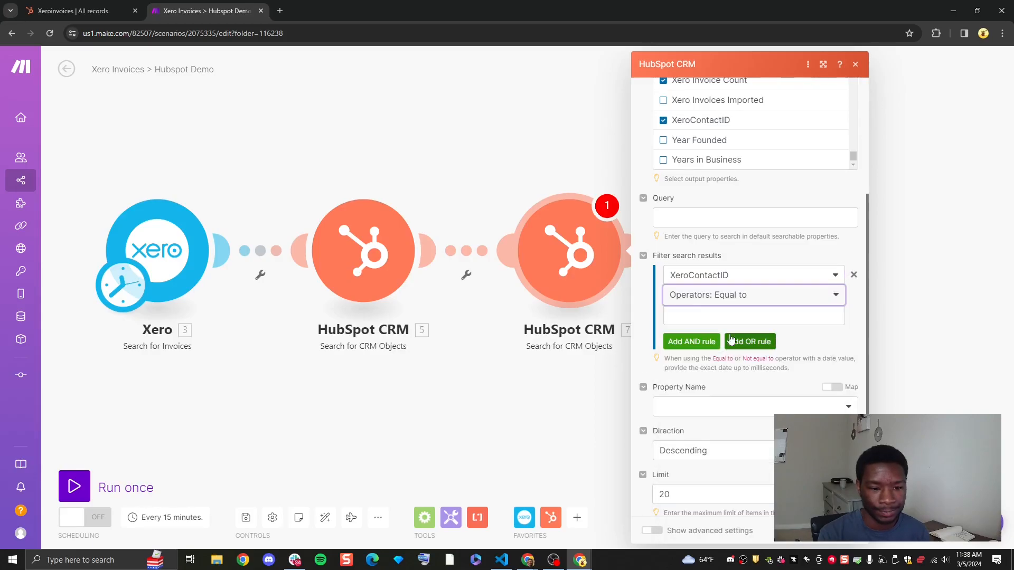
{"action": "left_click", "coordinate": [693, 314]}
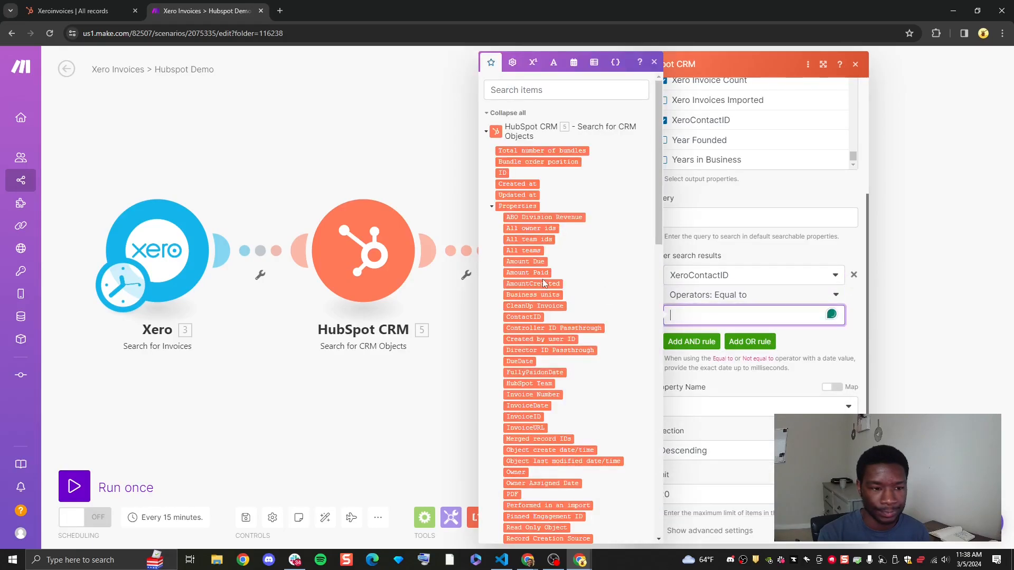
{"action": "left_click", "coordinate": [484, 135]}
{"action": "scroll", "coordinate": [531, 236], "scroll_direction": "down", "scroll_amount": 2}
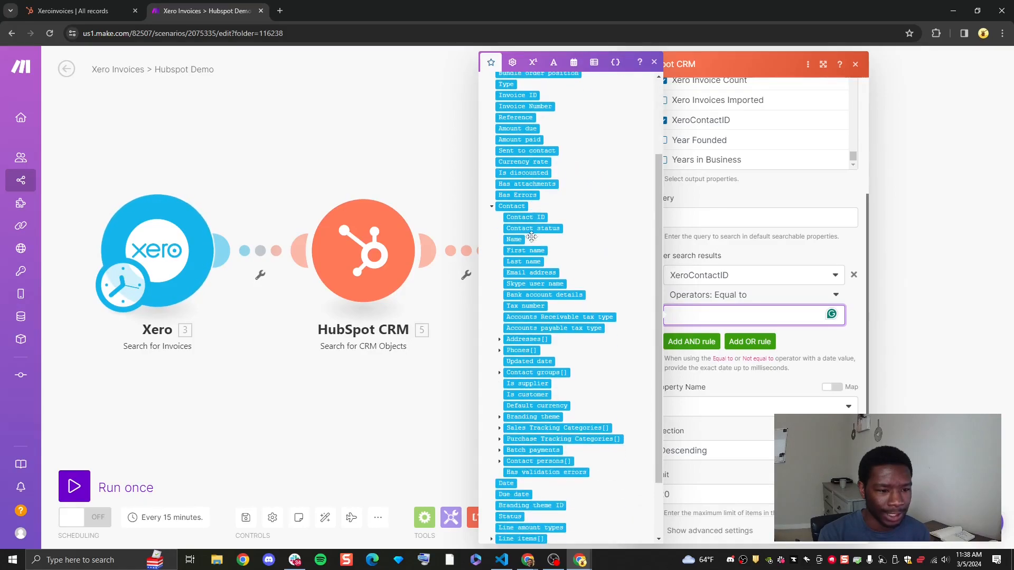
{"action": "left_click", "coordinate": [525, 217]}
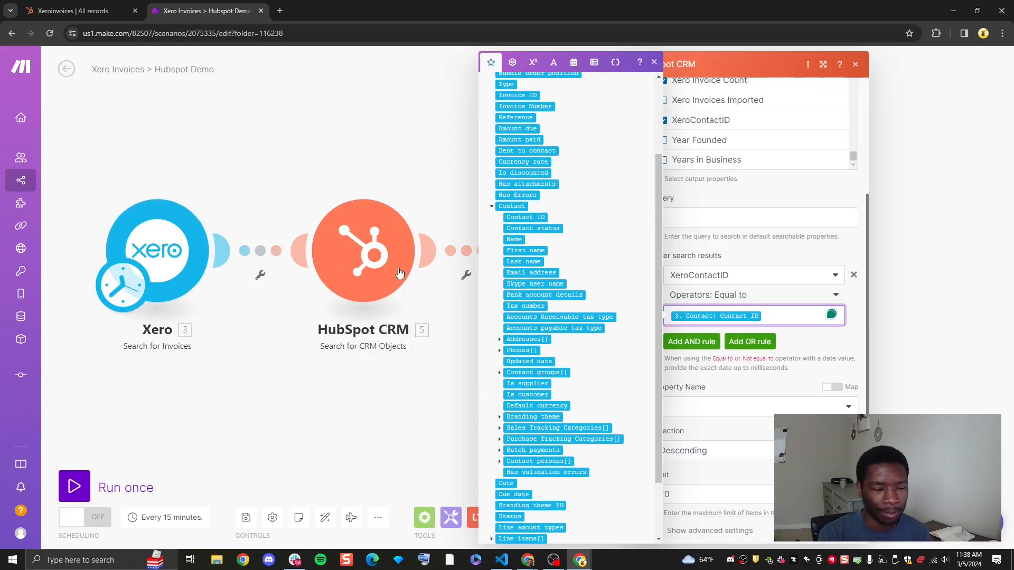
{"action": "left_click", "coordinate": [817, 350]}
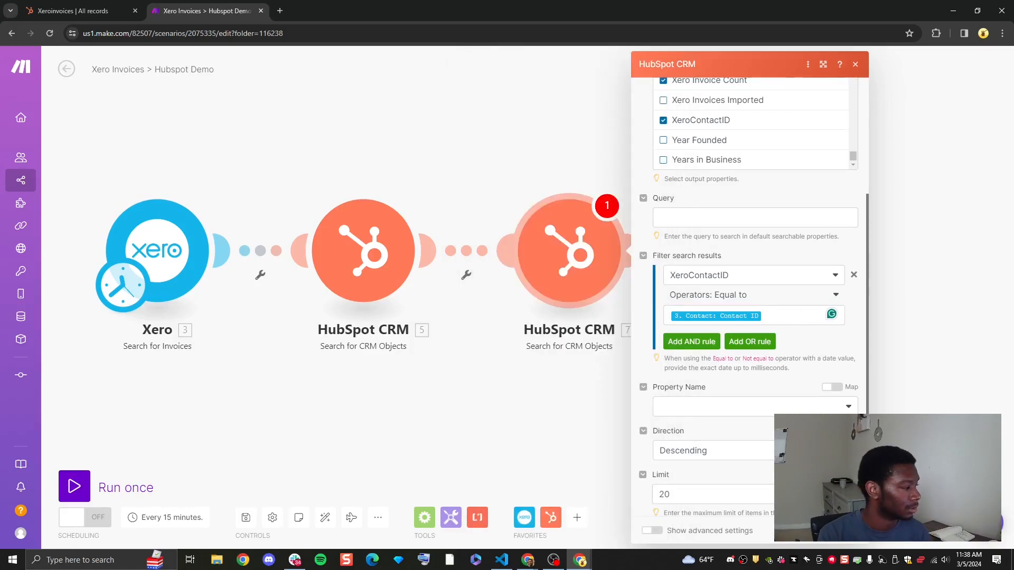
Step: Set the company search's Property Name to Company name and save the module's settings
{"action": "left_click", "coordinate": [709, 407]}
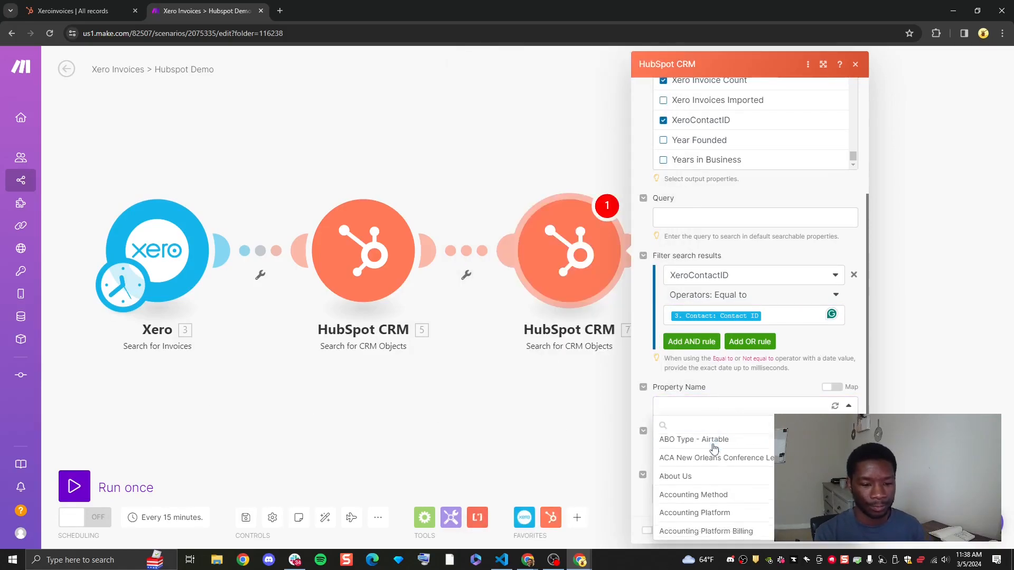
{"action": "scroll", "coordinate": [745, 465], "scroll_direction": "down", "scroll_amount": 5}
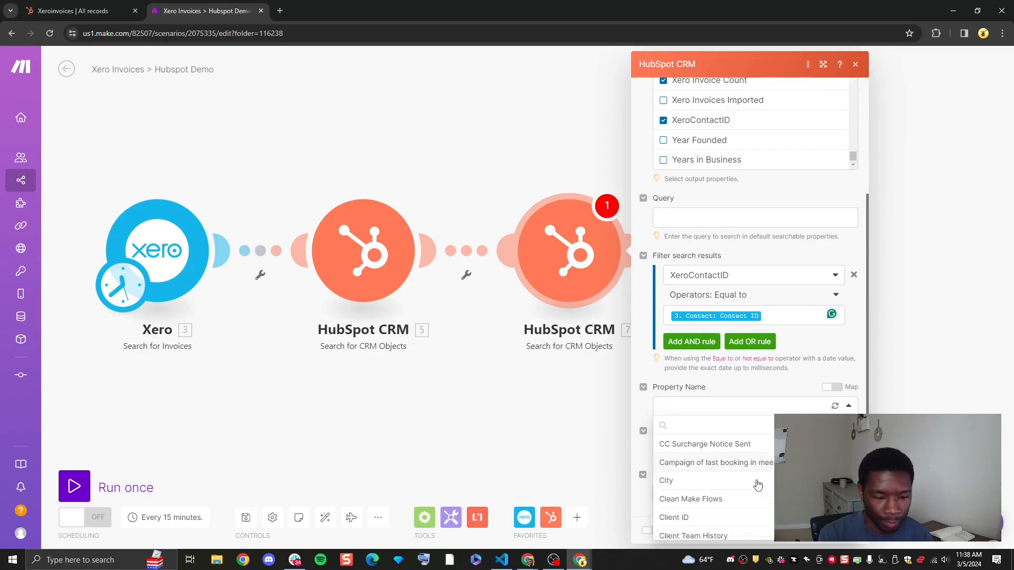
{"action": "scroll", "coordinate": [738, 492], "scroll_direction": "down", "scroll_amount": 3}
{"action": "left_click", "coordinate": [728, 482]}
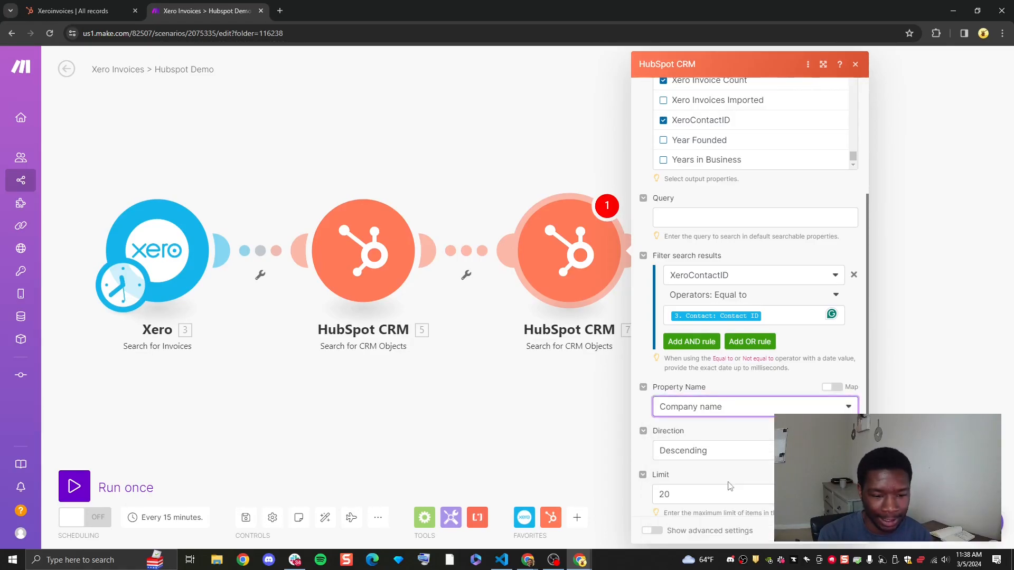
{"action": "scroll", "coordinate": [738, 476], "scroll_direction": "down", "scroll_amount": 1}
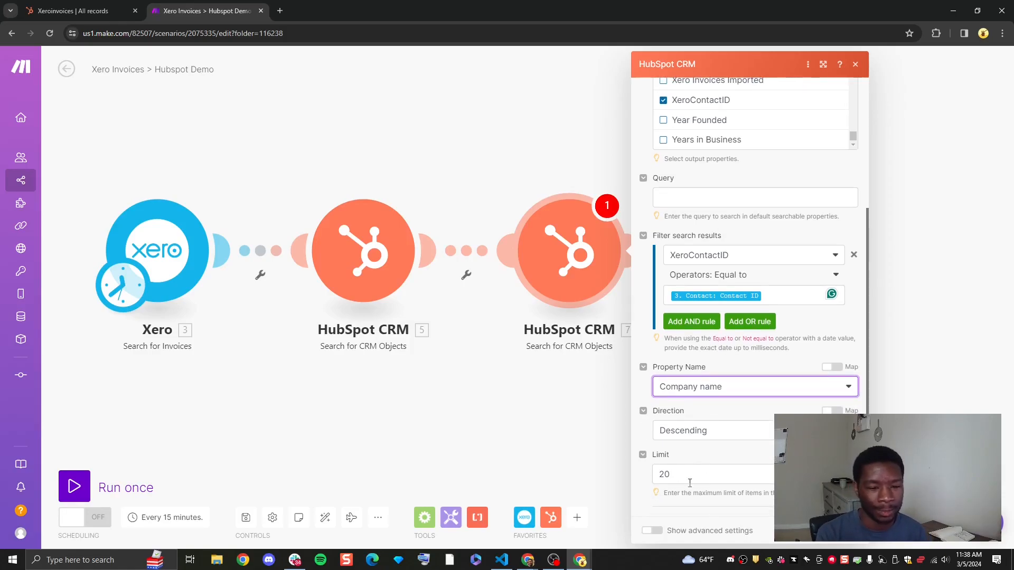
{"action": "left_click", "coordinate": [854, 532]}
{"action": "scroll", "coordinate": [566, 408], "scroll_direction": "down", "scroll_amount": 2}
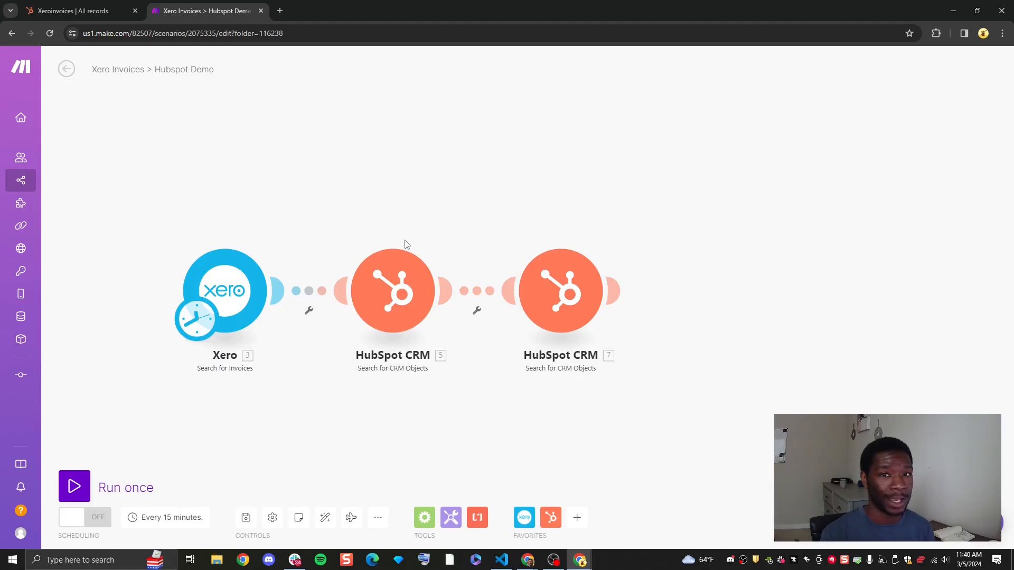
Step: Add a Router after the HubSpot company search and give it two outgoing routes
{"action": "left_click_drag", "start_coordinate": [503, 203], "coordinate": [481, 205]}
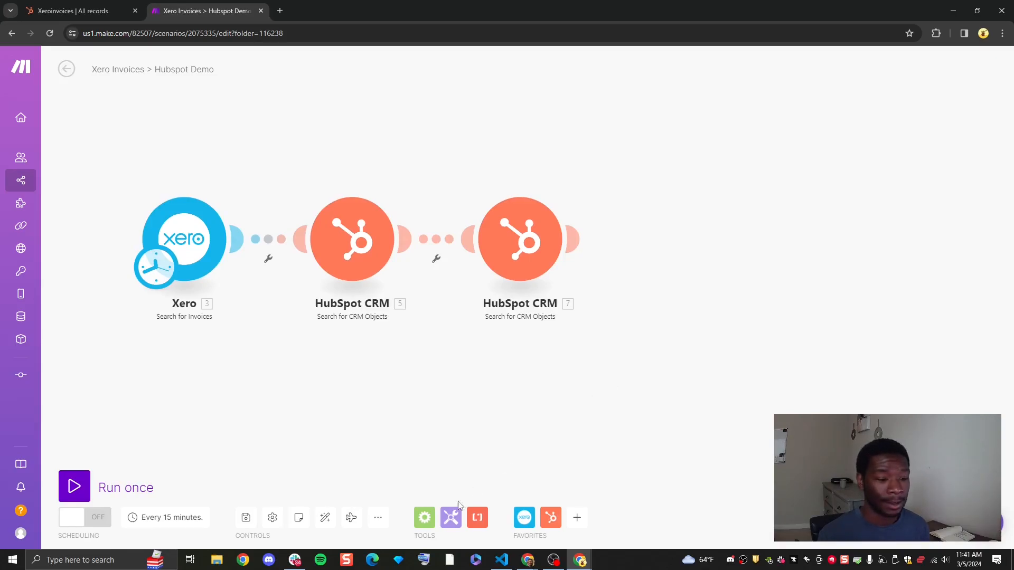
{"action": "left_click", "coordinate": [424, 517]}
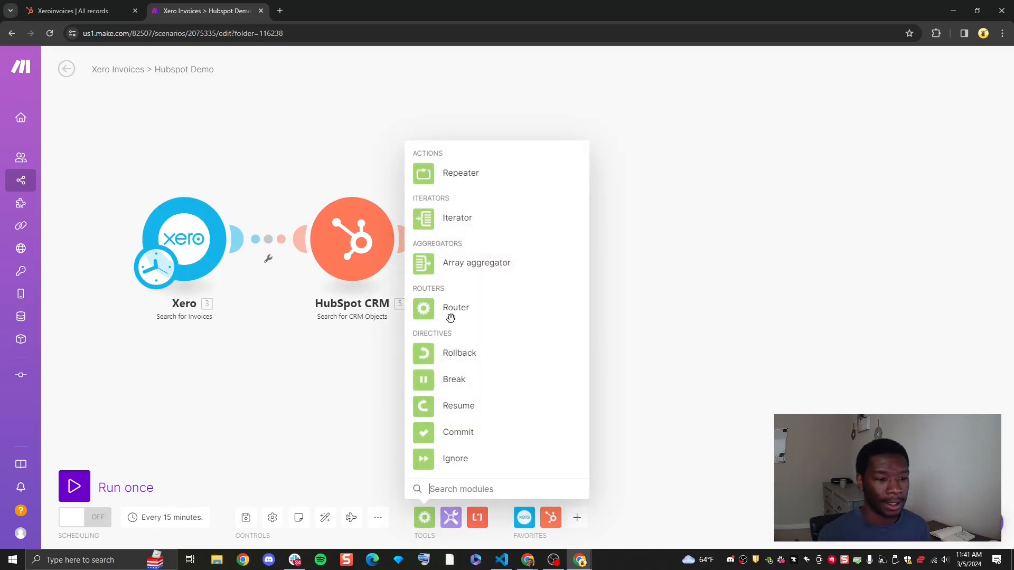
{"action": "left_click", "coordinate": [455, 310]}
{"action": "left_click", "coordinate": [674, 242]}
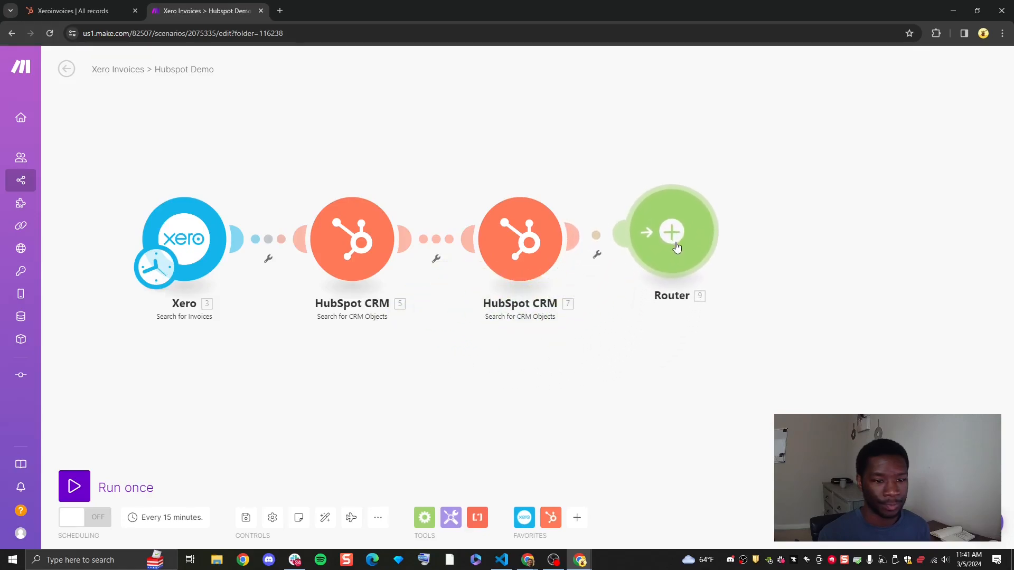
{"action": "left_click_drag", "start_coordinate": [654, 365], "coordinate": [617, 400]}
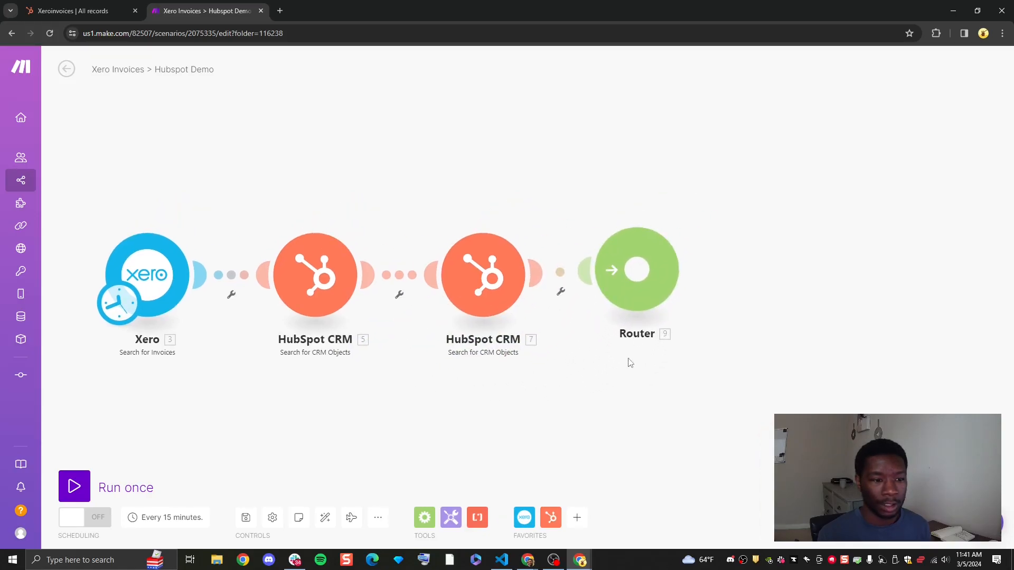
{"action": "left_click", "coordinate": [637, 270]}
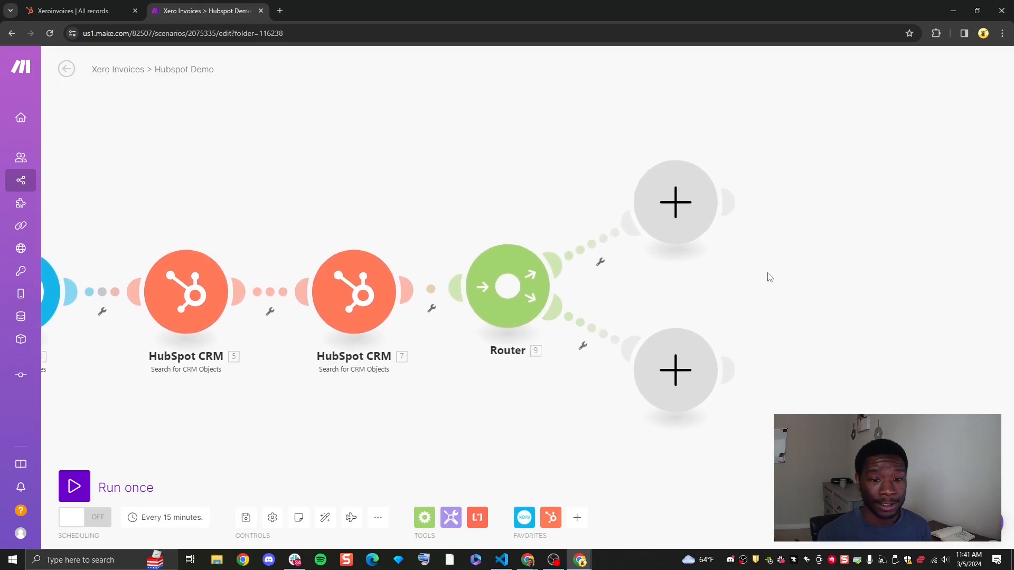
Step: Add a HubSpot CRM Create a Custom Object Record module on the router's upper route, leaving its settings unfilled
{"action": "left_click_drag", "start_coordinate": [734, 250], "coordinate": [723, 283]}
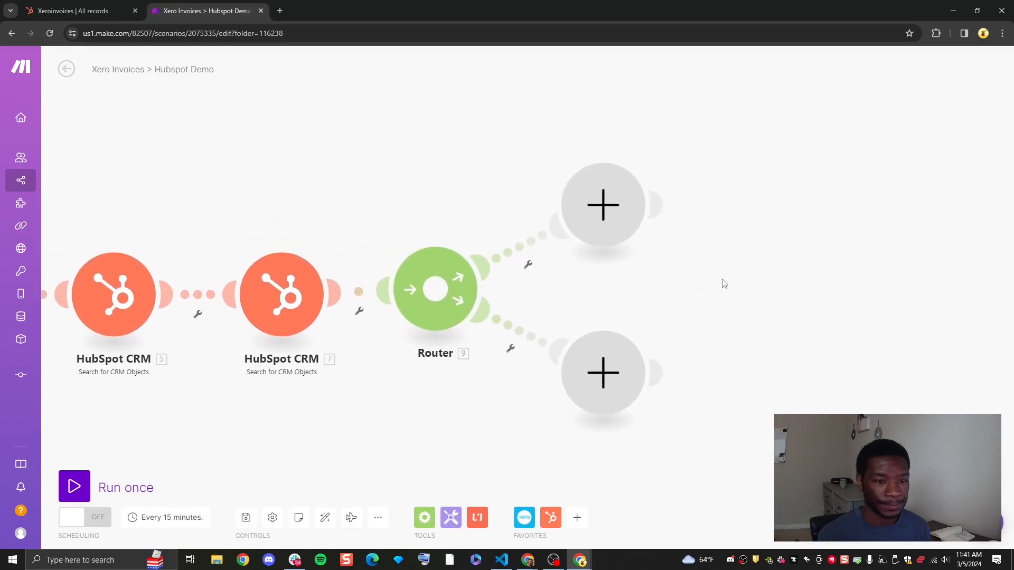
{"action": "left_click", "coordinate": [603, 211]}
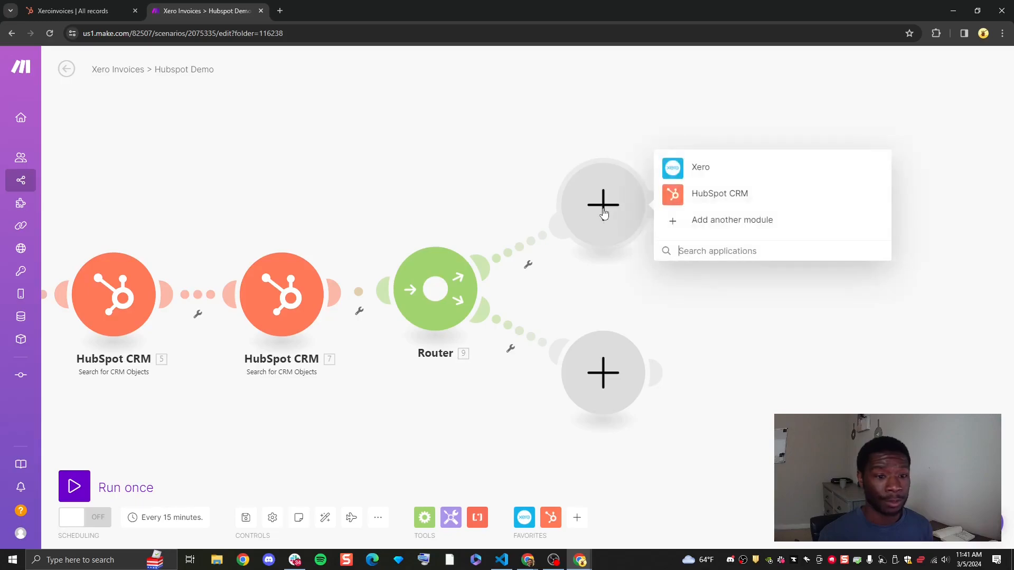
{"action": "left_click", "coordinate": [720, 194]}
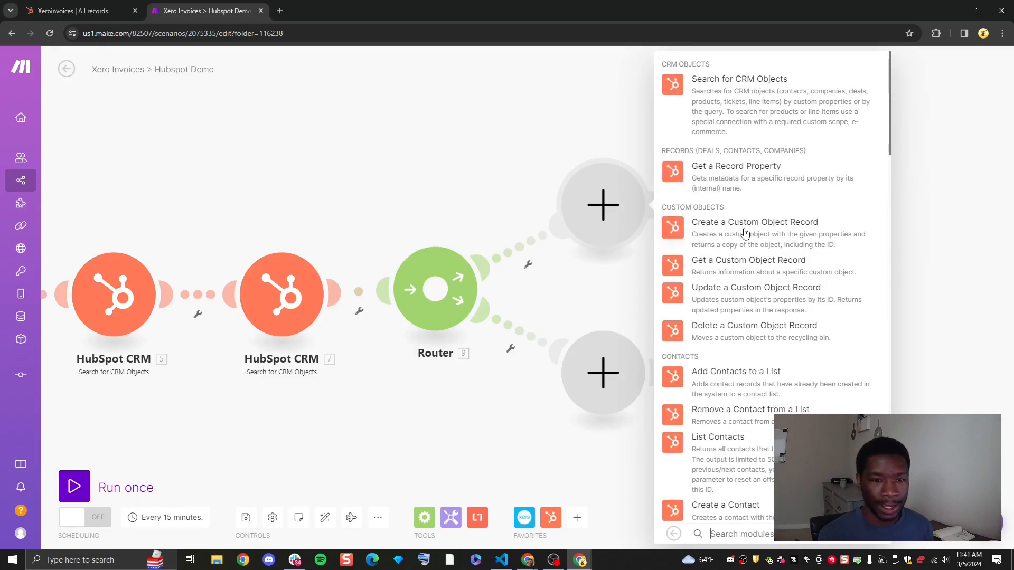
{"action": "left_click", "coordinate": [743, 227]}
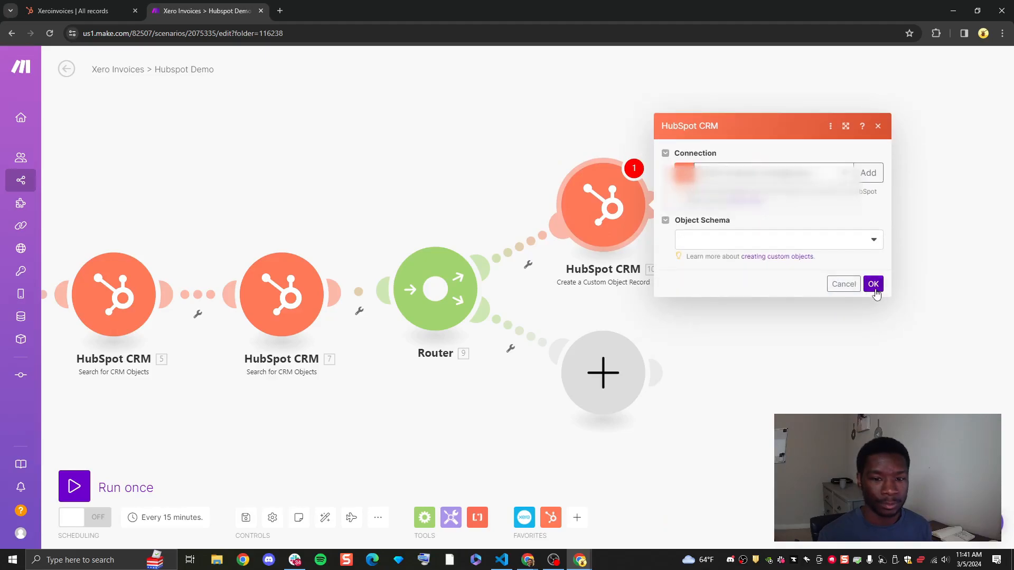
{"action": "left_click", "coordinate": [843, 302]}
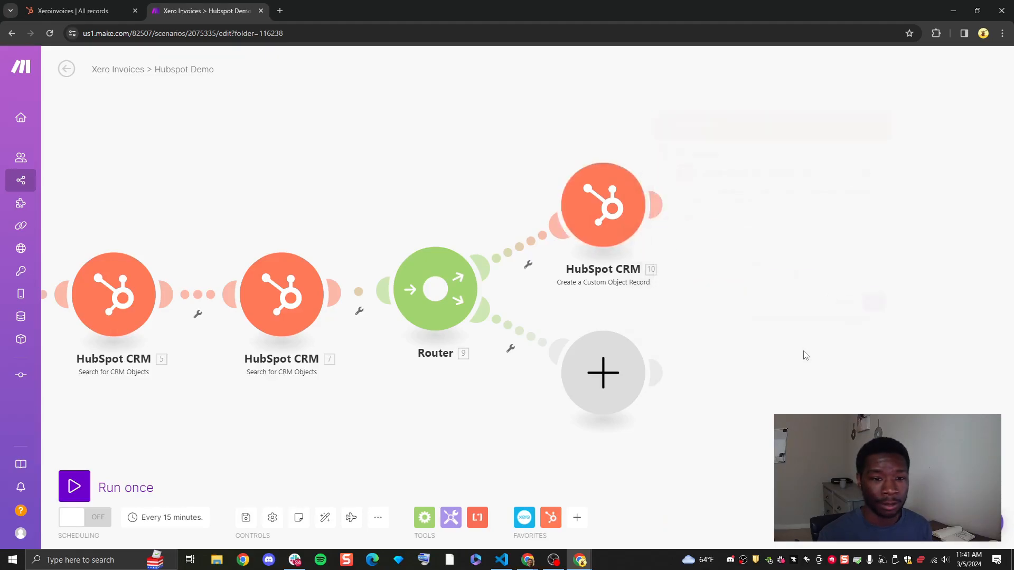
Step: Add a HubSpot CRM Update a Custom Object Record module on the router's lower route, leaving its settings unfilled
{"action": "left_click", "coordinate": [605, 372]}
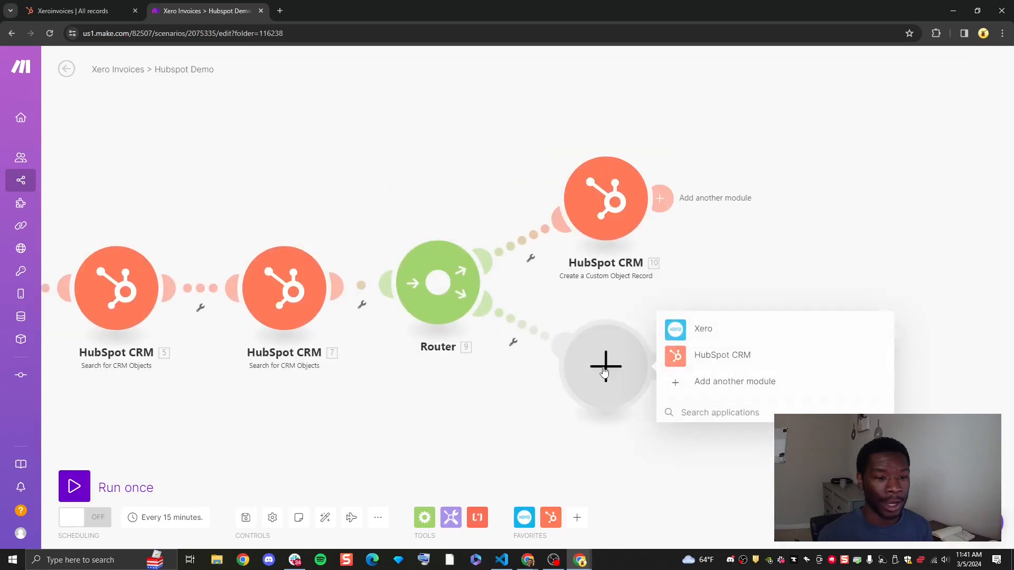
{"action": "left_click", "coordinate": [711, 361]}
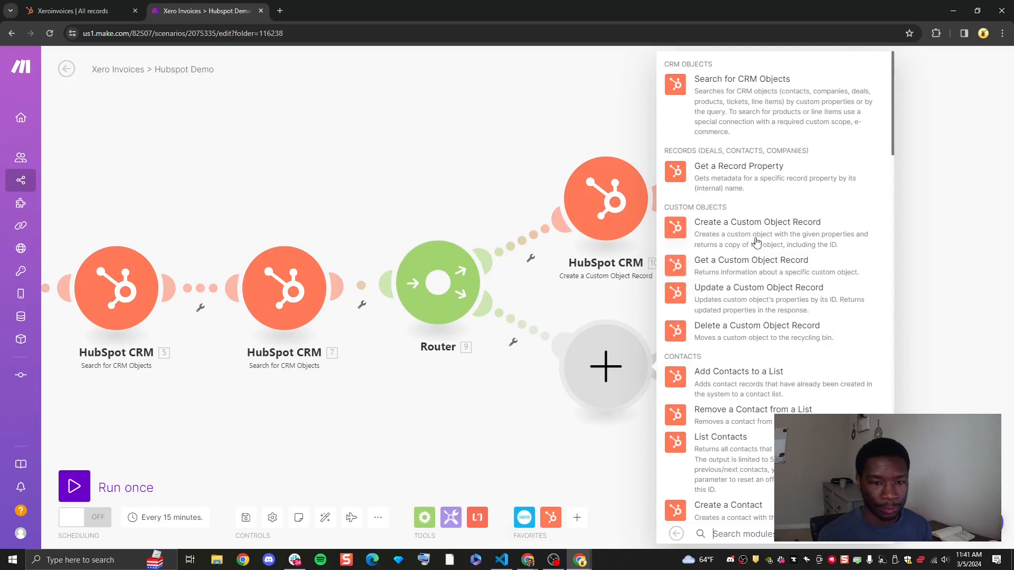
{"action": "left_click", "coordinate": [747, 290]}
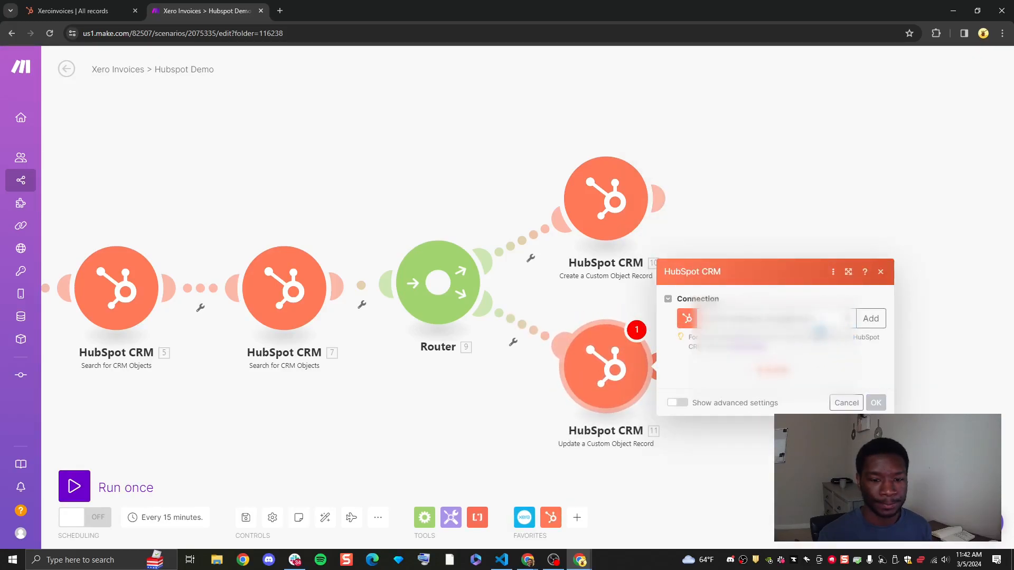
{"action": "left_click", "coordinate": [788, 204]}
Step: Auto-align the modules of the scenario
{"action": "left_click_drag", "start_coordinate": [745, 302], "coordinate": [709, 322]}
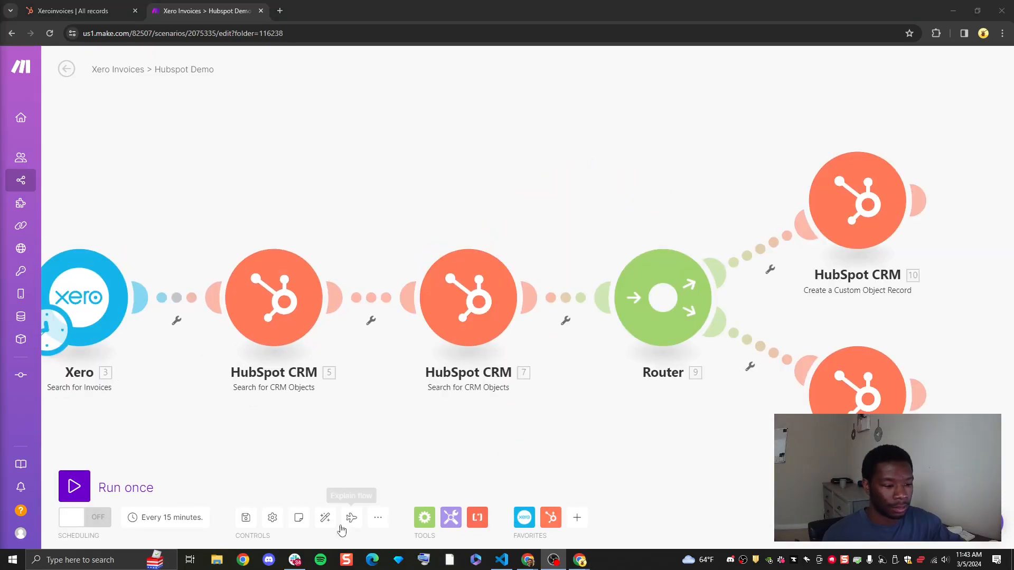
{"action": "left_click", "coordinate": [325, 517]}
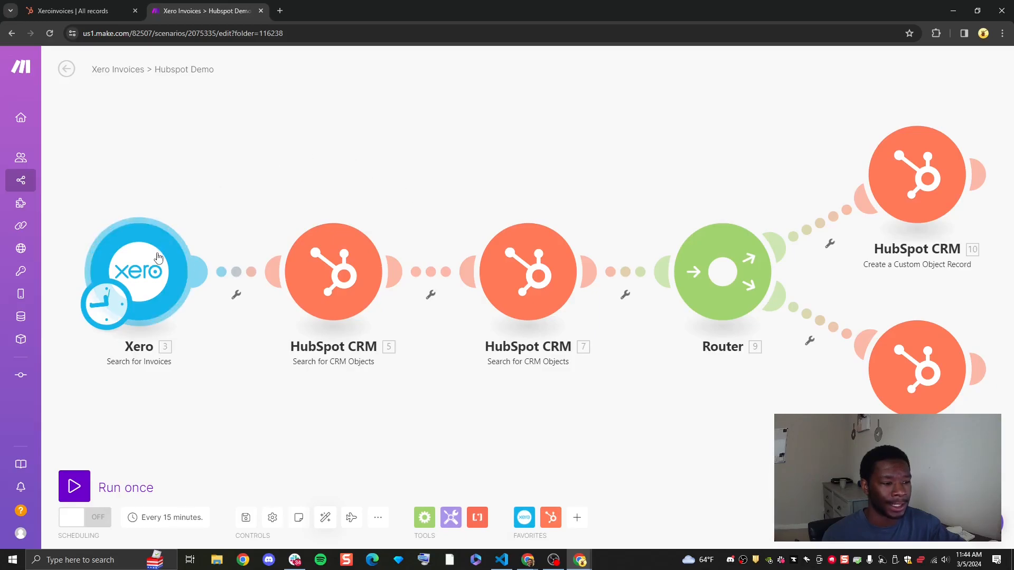
{"action": "left_click_drag", "start_coordinate": [480, 184], "coordinate": [438, 207]}
{"action": "left_click_drag", "start_coordinate": [344, 432], "coordinate": [353, 412]}
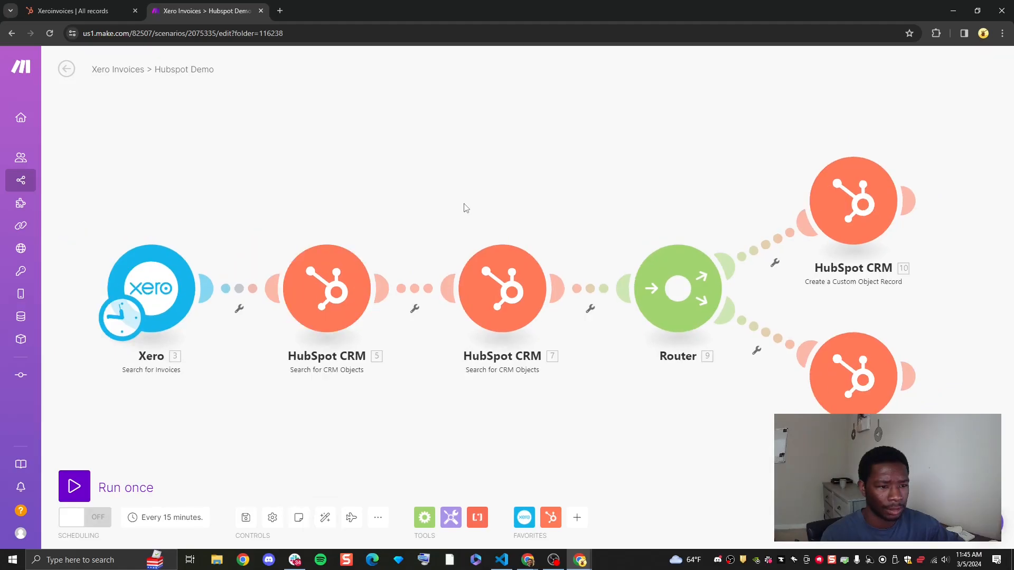
{"action": "left_click_drag", "start_coordinate": [465, 208], "coordinate": [448, 199]}
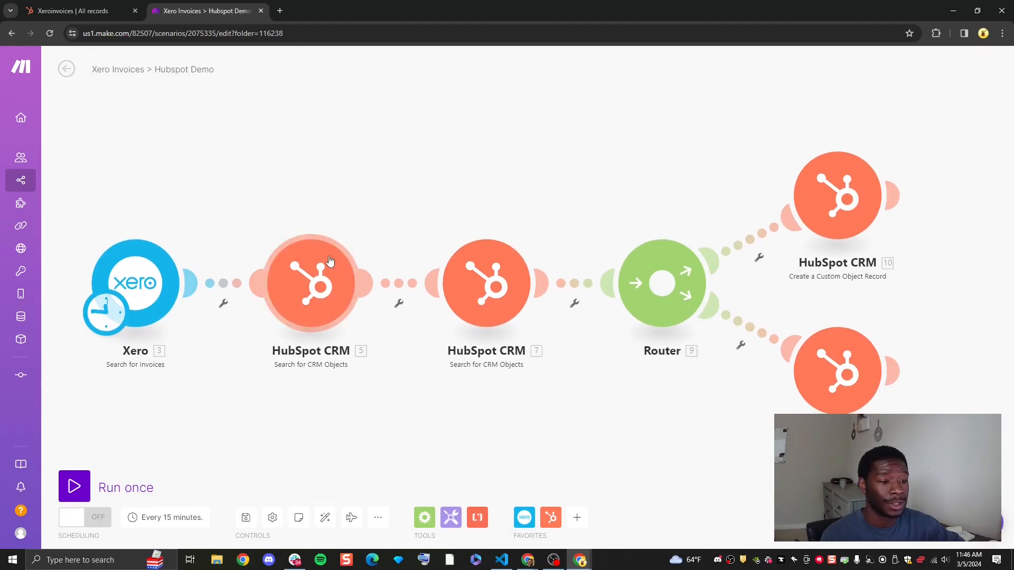
Step: Start a filter on the route to the Create a Custom Object Record module and label it New Invoices
{"action": "mouse_move", "coordinate": [654, 183]}
{"action": "left_mouse_down"}
{"action": "mouse_move", "coordinate": [569, 179]}
{"action": "mouse_move", "coordinate": [649, 191]}
{"action": "left_mouse_up"}
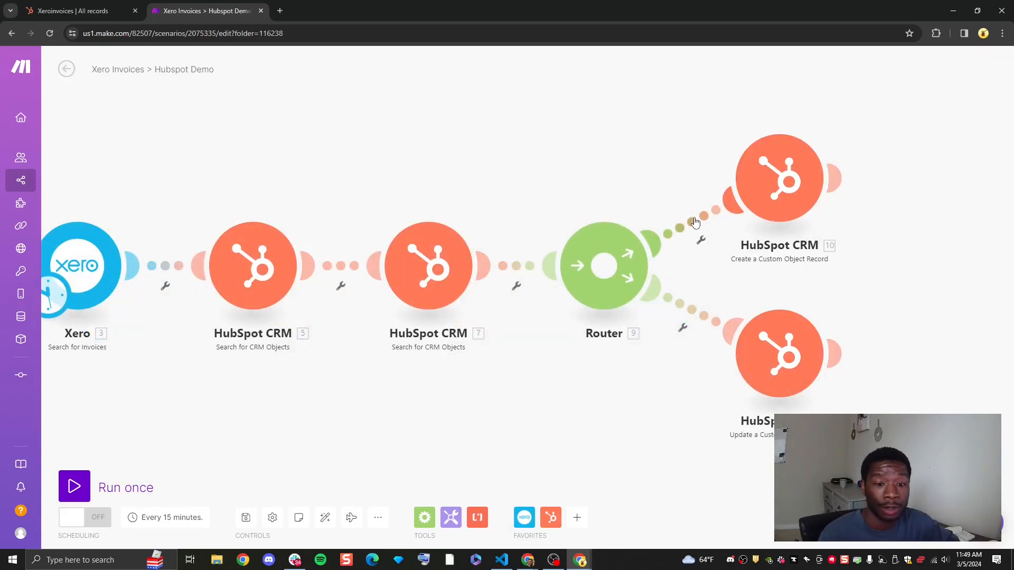
{"action": "left_click", "coordinate": [694, 223]}
{"action": "left_click", "coordinate": [799, 146]}
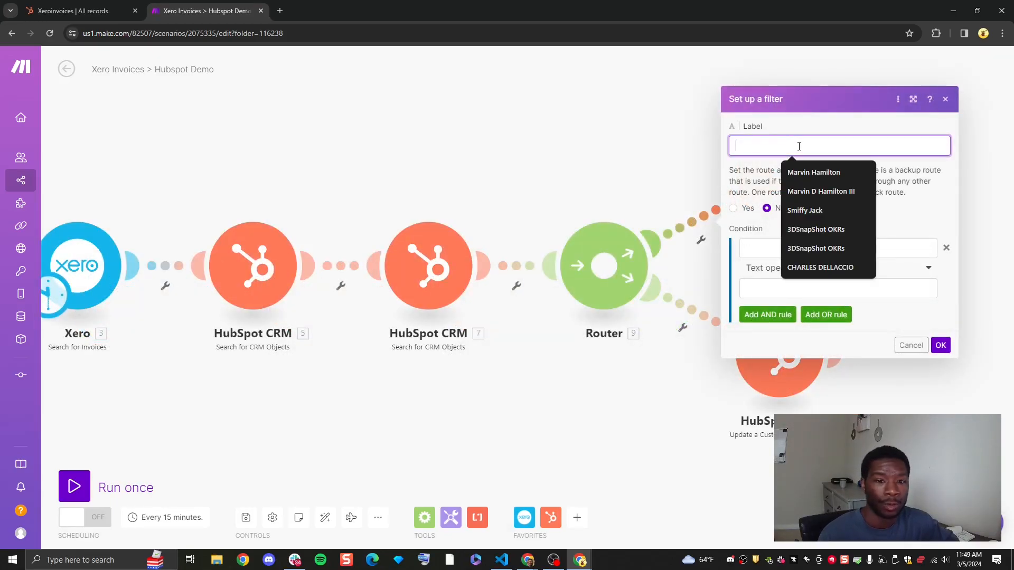
{"action": "type", "text": "New Invoices"}
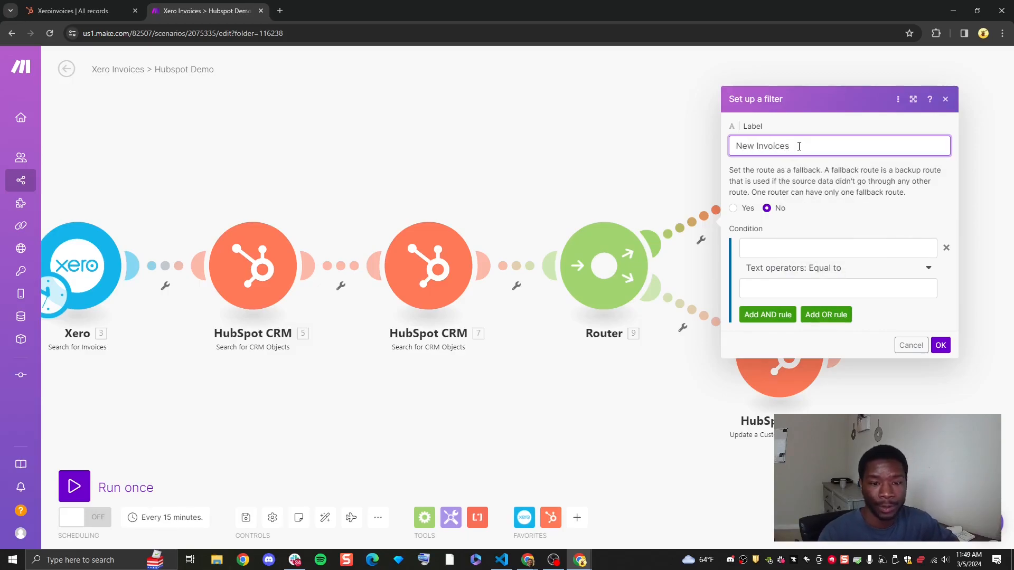
Step: Set the New Invoices filter's condition to Record ID from the HubSpot invoice search does not exist, and save the filter
{"action": "left_click", "coordinate": [793, 247]}
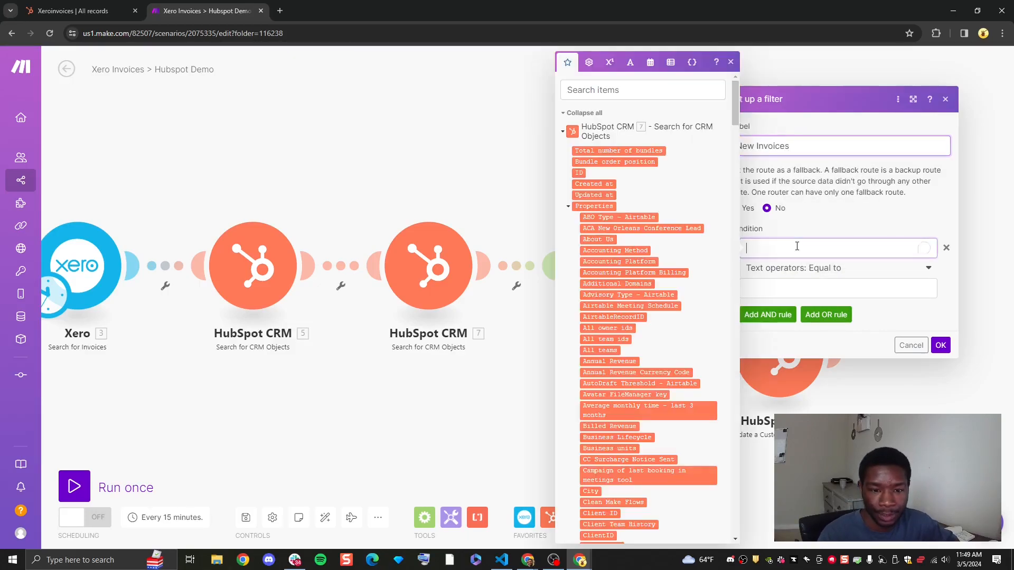
{"action": "left_click", "coordinate": [563, 131]}
{"action": "scroll", "coordinate": [594, 185], "scroll_direction": "down", "scroll_amount": 1}
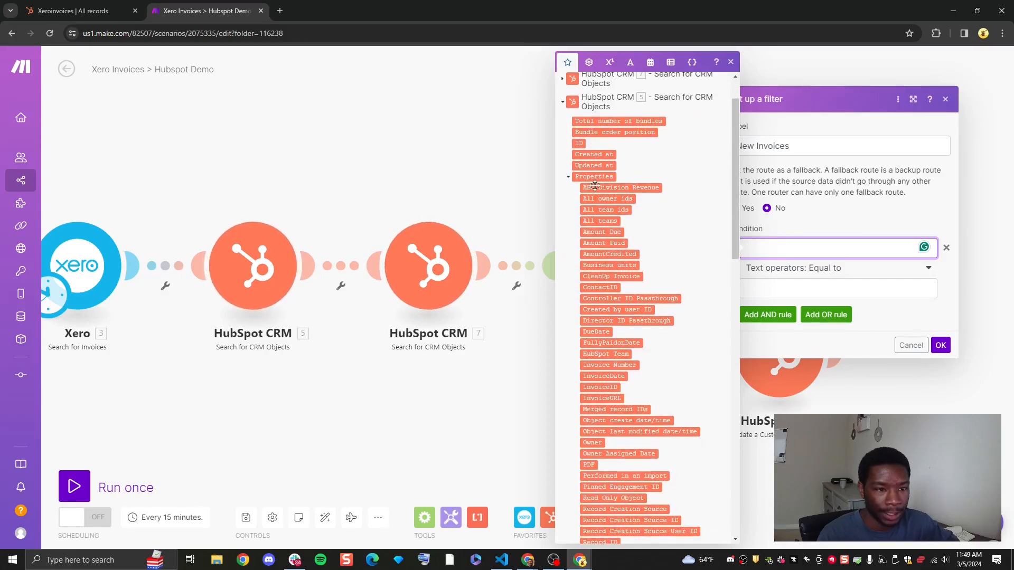
{"action": "scroll", "coordinate": [598, 204], "scroll_direction": "down", "scroll_amount": 6}
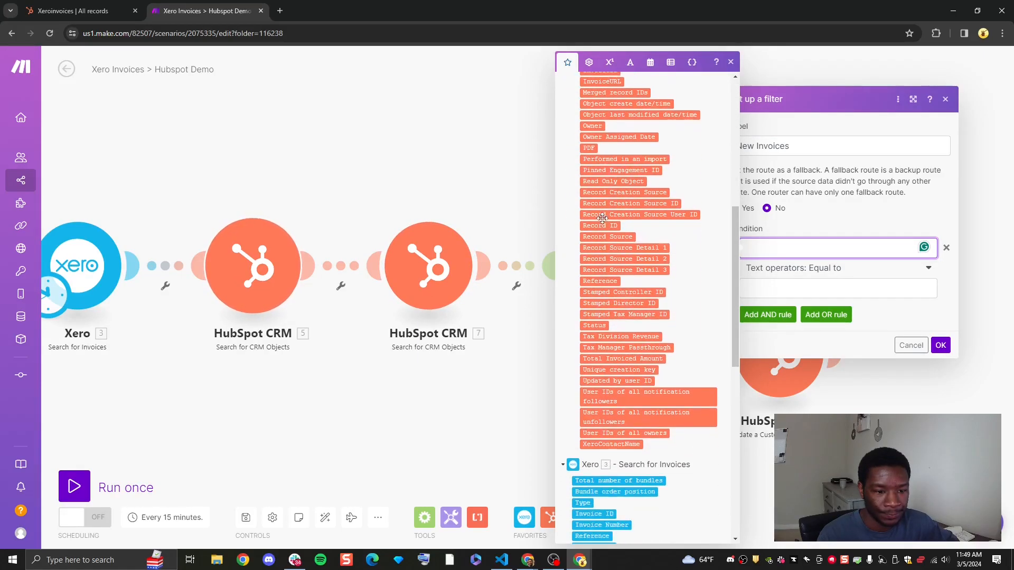
{"action": "left_click", "coordinate": [608, 226]}
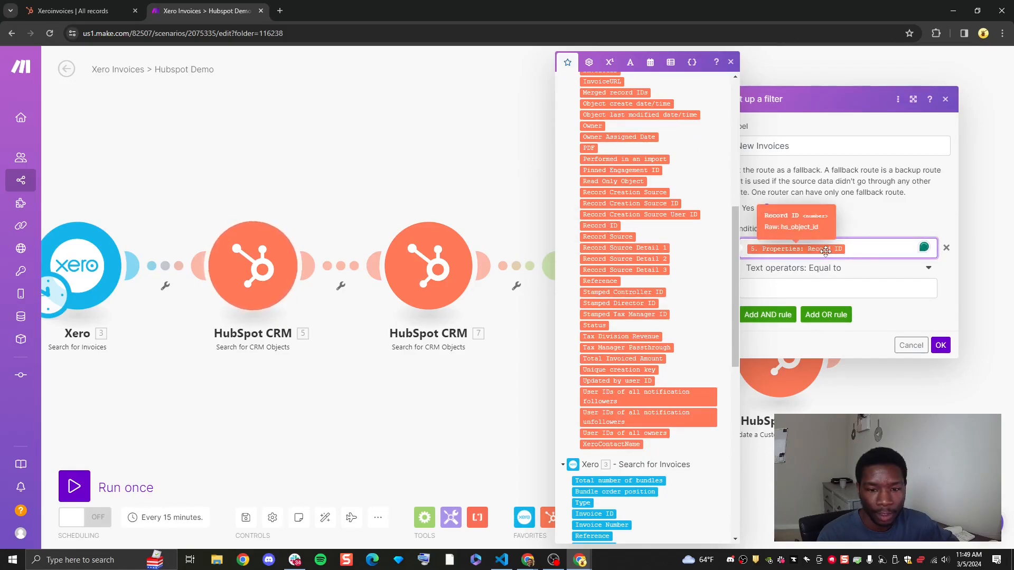
{"action": "left_click", "coordinate": [868, 274]}
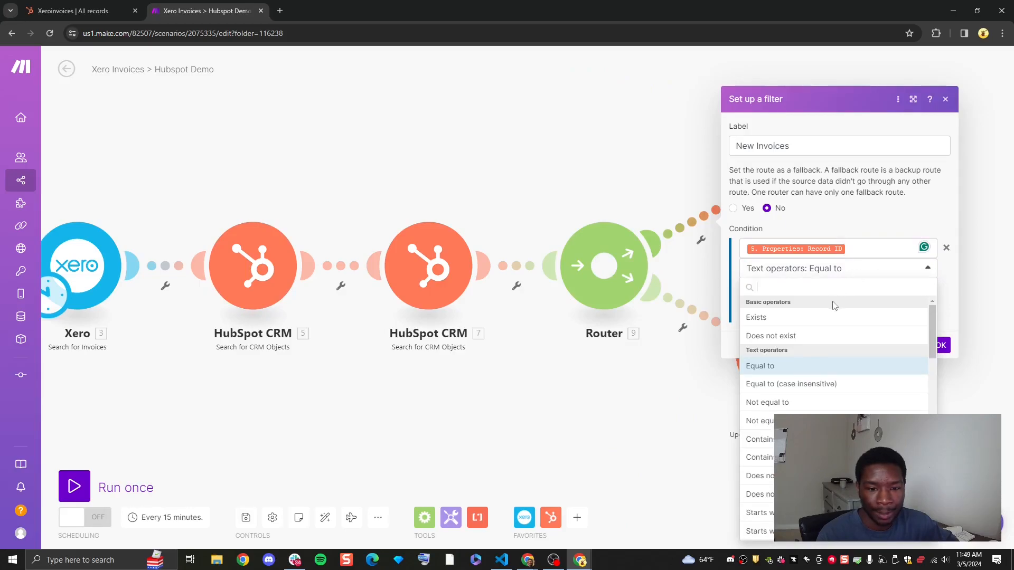
{"action": "left_click", "coordinate": [815, 338]}
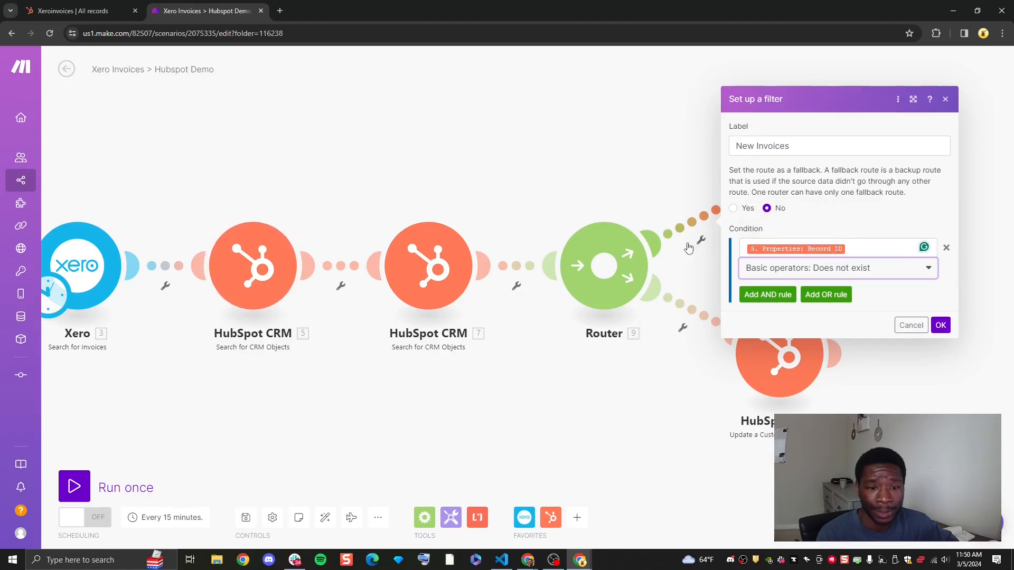
{"action": "left_click", "coordinate": [940, 325]}
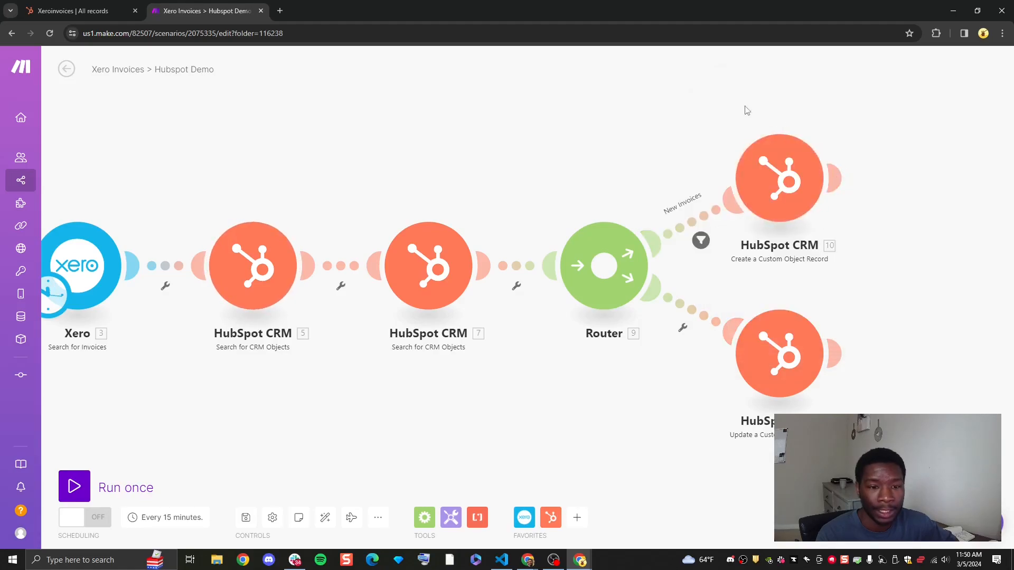
Step: Start a filter on the route to the Update a Custom Object Record module and label it Update Invoices
{"action": "left_click", "coordinate": [693, 311]}
{"action": "left_click", "coordinate": [768, 231]}
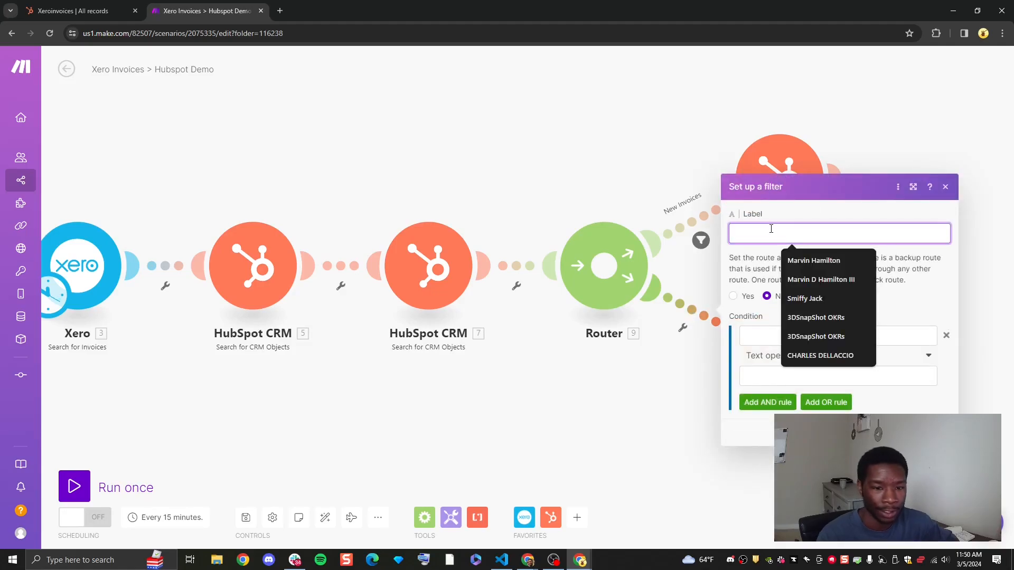
{"action": "type", "text": "Update"}
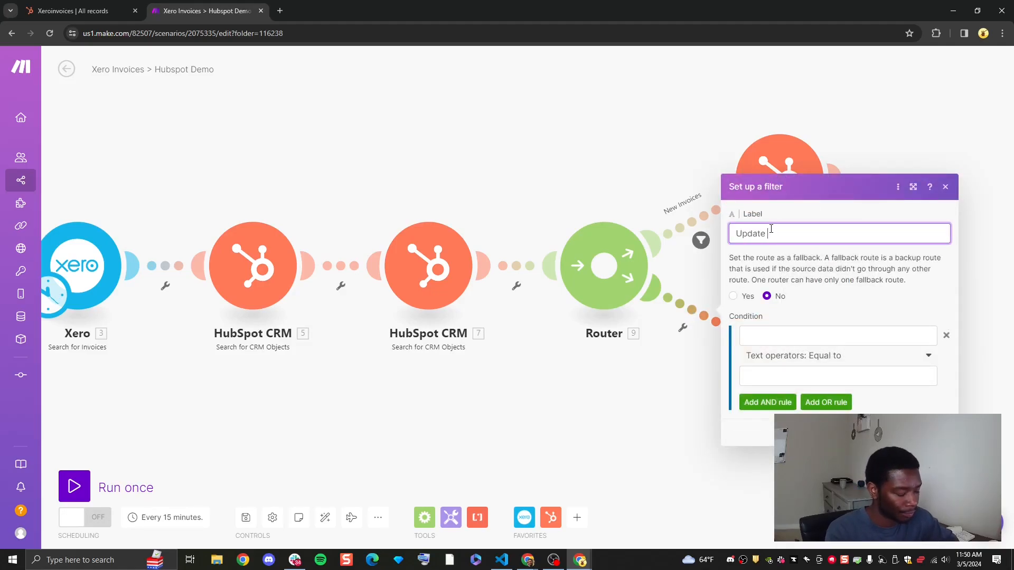
{"action": "type", "text": " Invoices"}
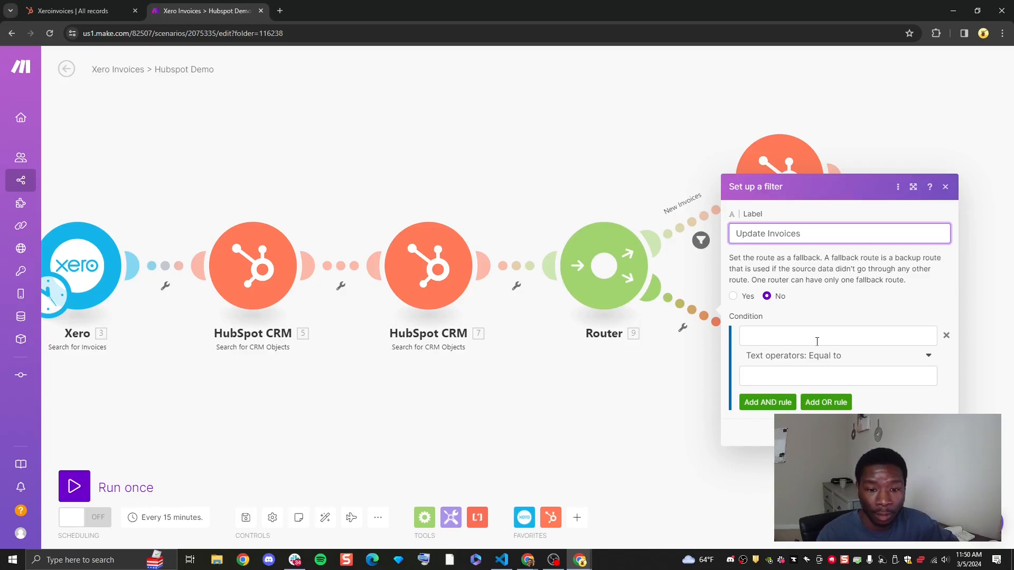
Step: Set the Update Invoices filter's condition to Record ID from the HubSpot invoice search exists, and save the filter
{"action": "left_click", "coordinate": [820, 334]}
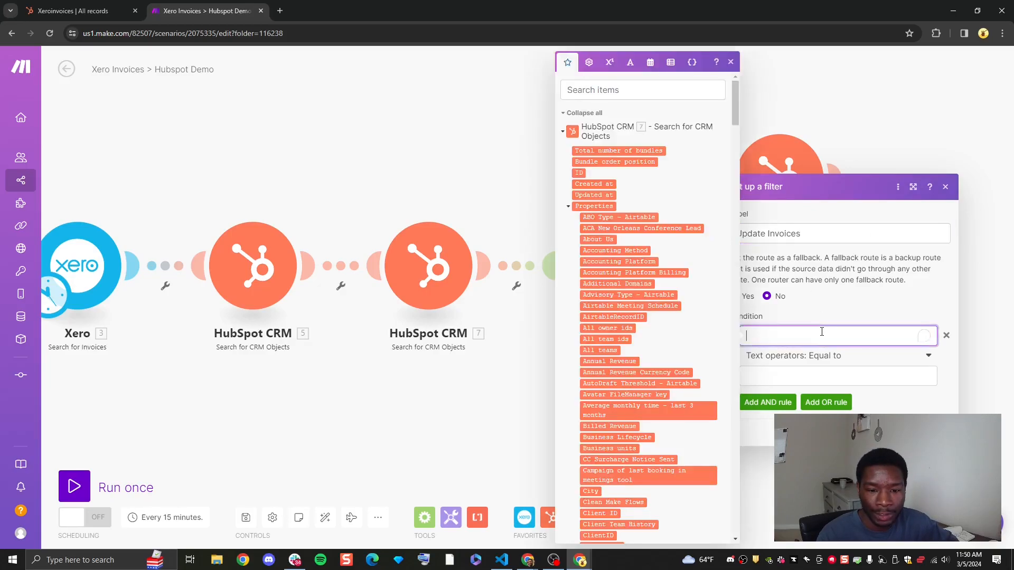
{"action": "left_click", "coordinate": [561, 132]}
{"action": "scroll", "coordinate": [603, 258], "scroll_direction": "down", "scroll_amount": 3}
{"action": "scroll", "coordinate": [604, 258], "scroll_direction": "down", "scroll_amount": 5}
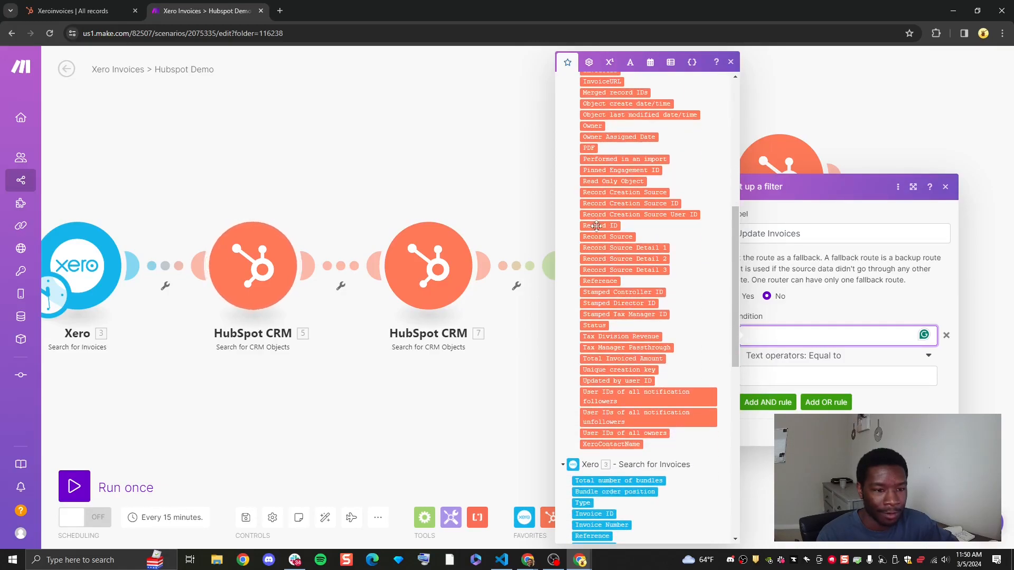
{"action": "left_click", "coordinate": [596, 226]}
{"action": "left_click", "coordinate": [893, 355]}
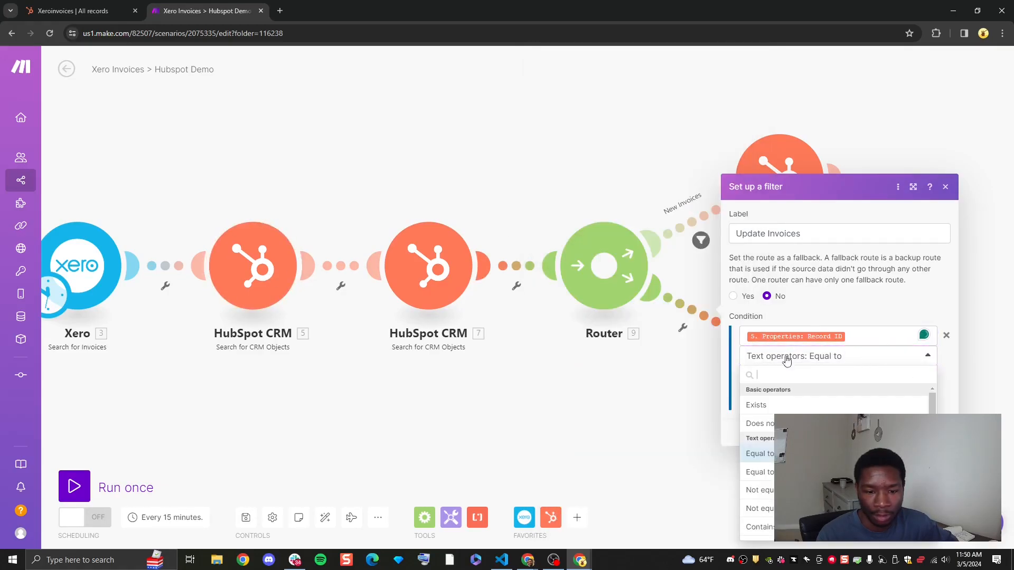
{"action": "left_click", "coordinate": [782, 407]}
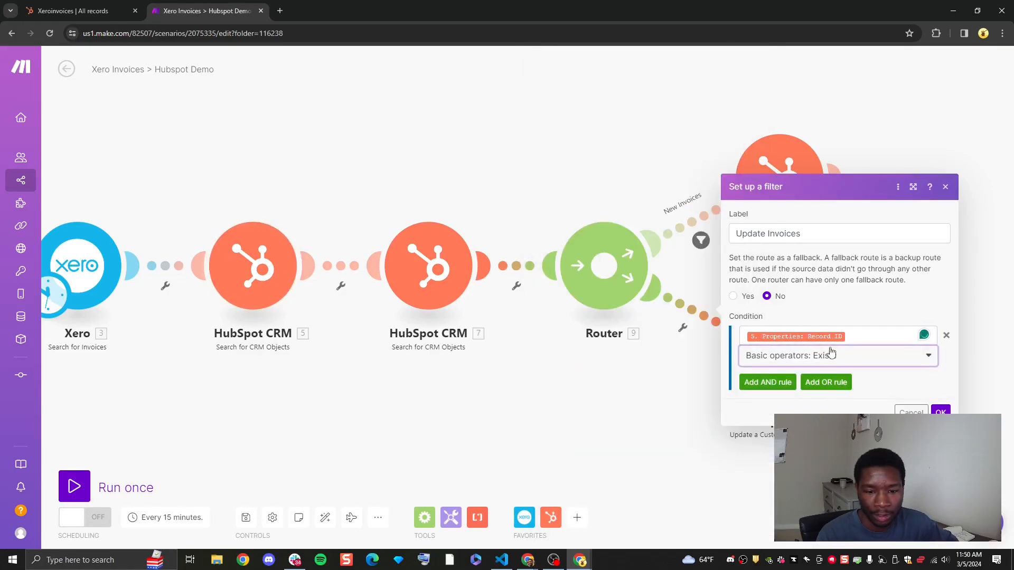
{"action": "left_click", "coordinate": [940, 411]}
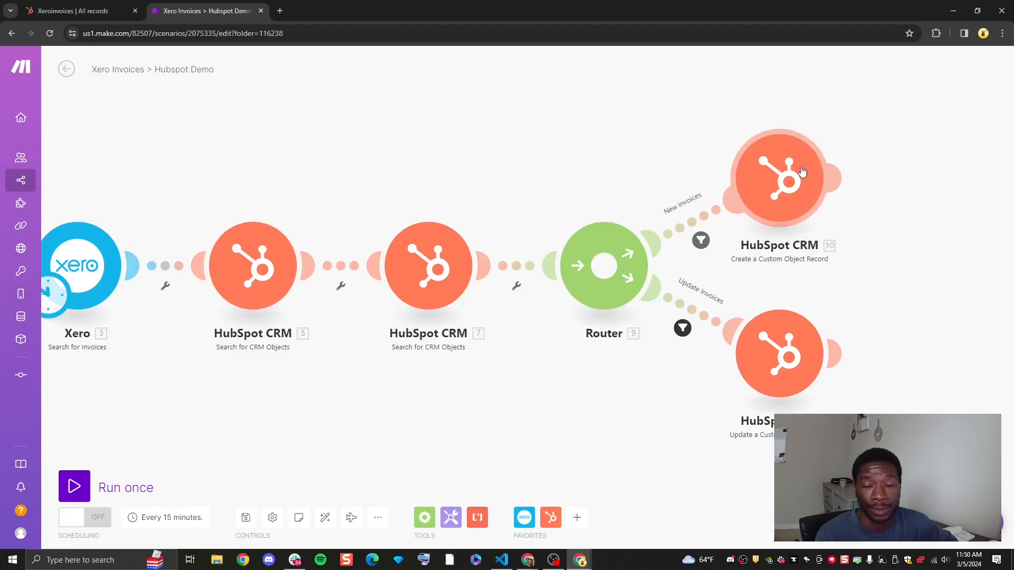
Step: Open the Create a Custom Object Record module's settings and set its Object Schema to xeroinvoices
{"action": "left_click_drag", "start_coordinate": [939, 246], "coordinate": [581, 303]}
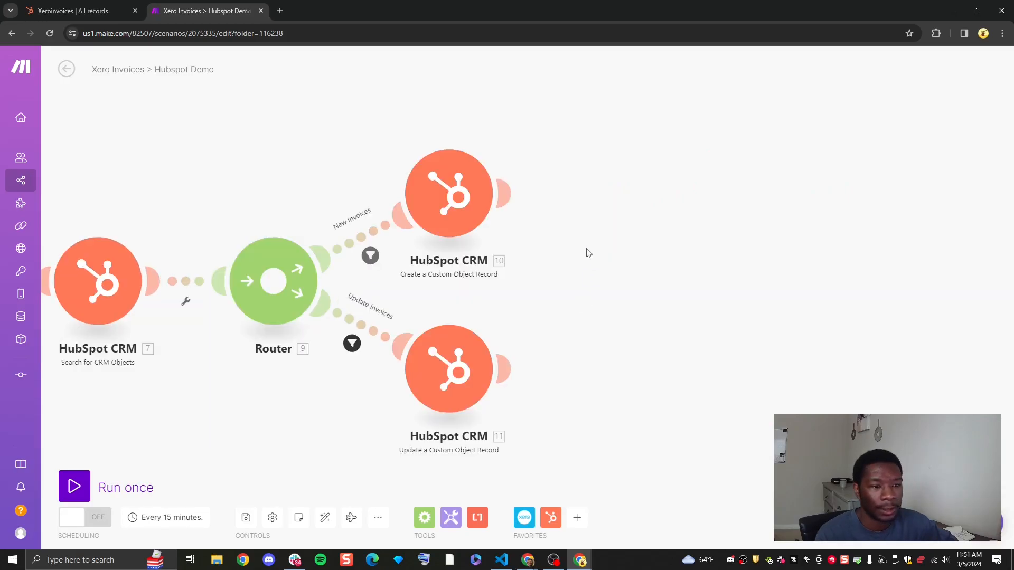
{"action": "left_click", "coordinate": [448, 227]}
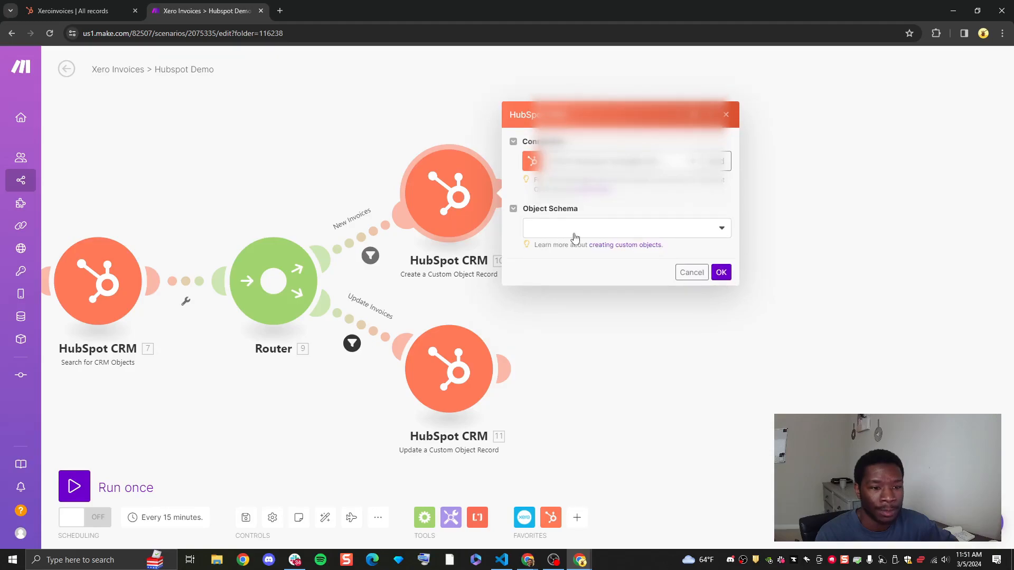
{"action": "left_click", "coordinate": [636, 234]}
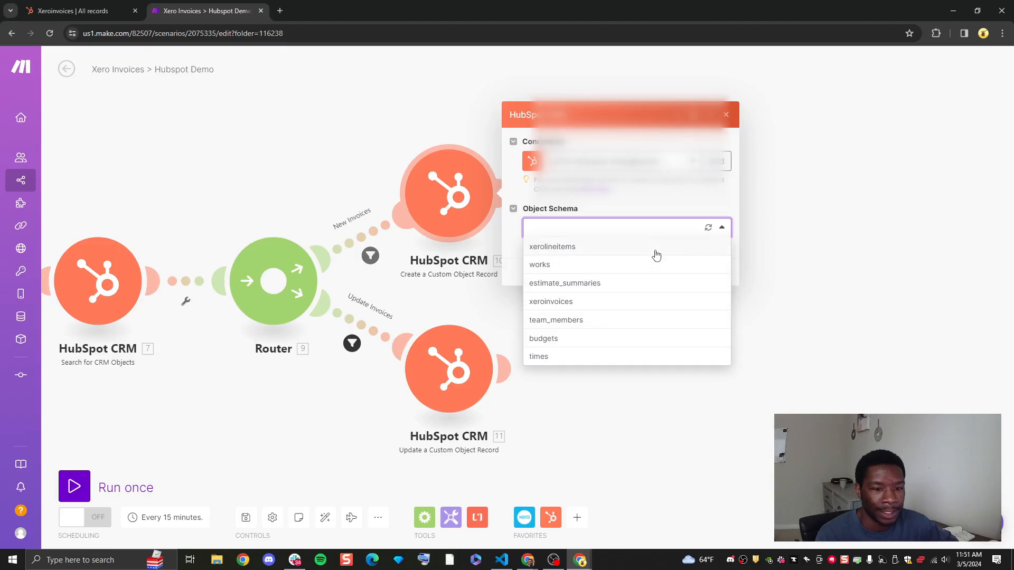
{"action": "left_click", "coordinate": [562, 304]}
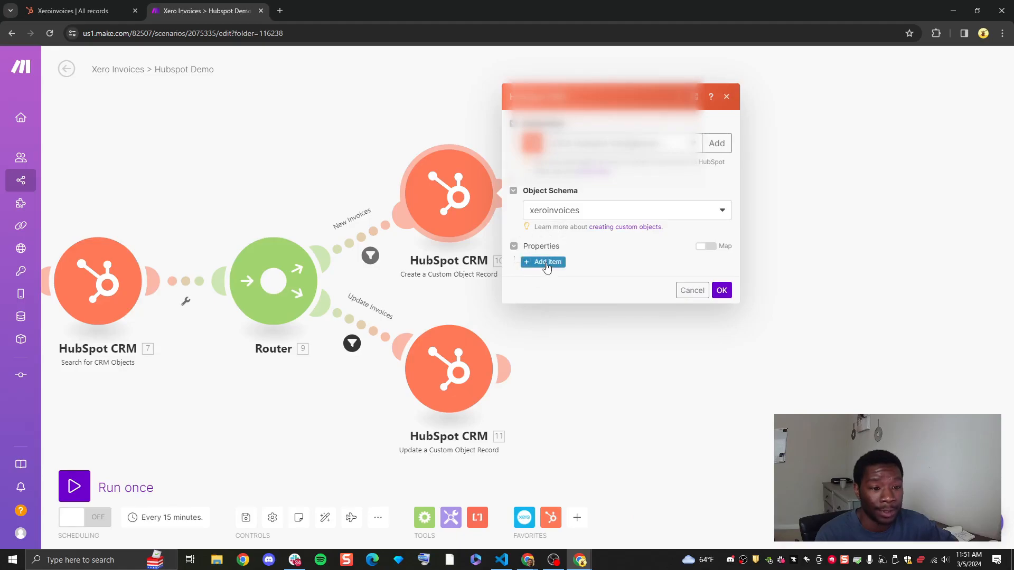
Step: Add property items to the new record with the keys Amount Paid, Amount Due and AmountCredited, plus a further item
{"action": "left_click", "coordinate": [539, 262]}
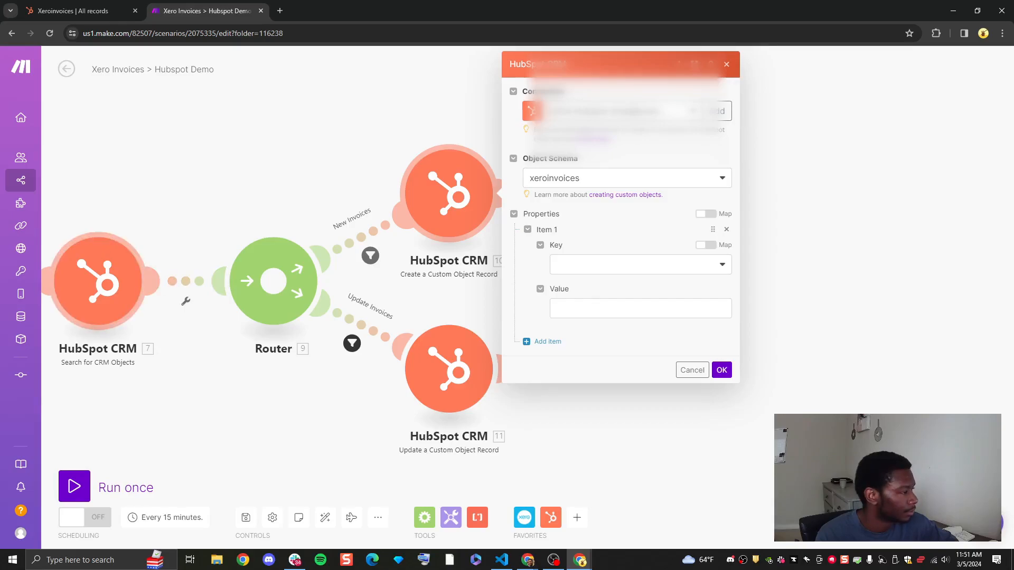
{"action": "left_click", "coordinate": [628, 267]}
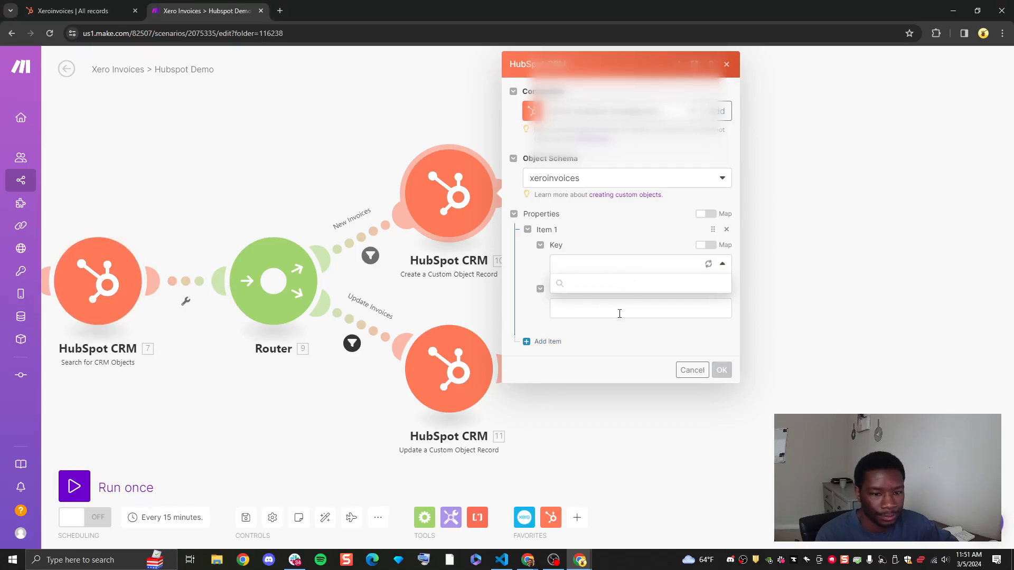
{"action": "left_click", "coordinate": [627, 336]}
{"action": "left_click", "coordinate": [547, 341]}
{"action": "left_click", "coordinate": [577, 431]}
{"action": "left_click", "coordinate": [547, 453]}
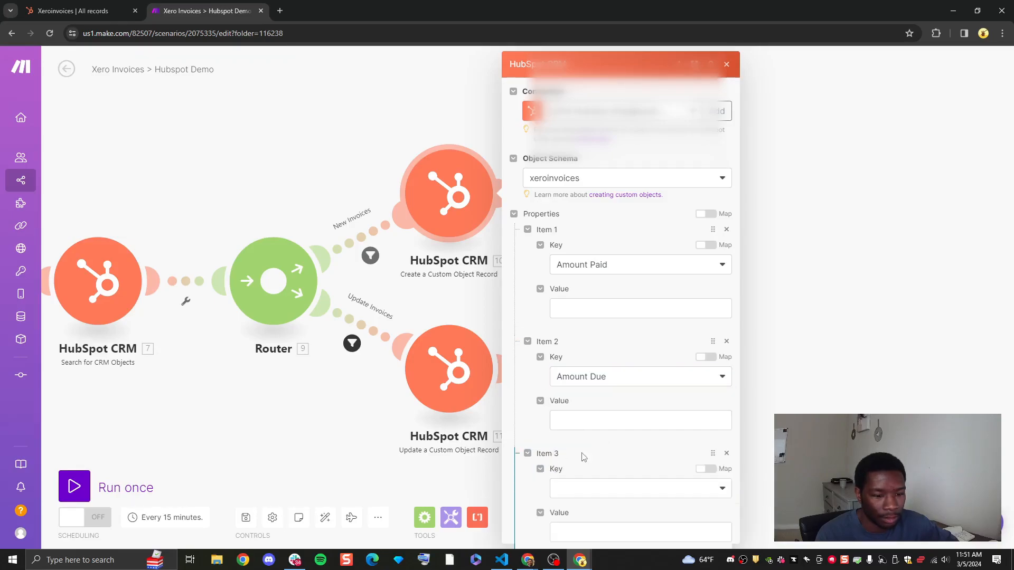
{"action": "left_click", "coordinate": [609, 390]}
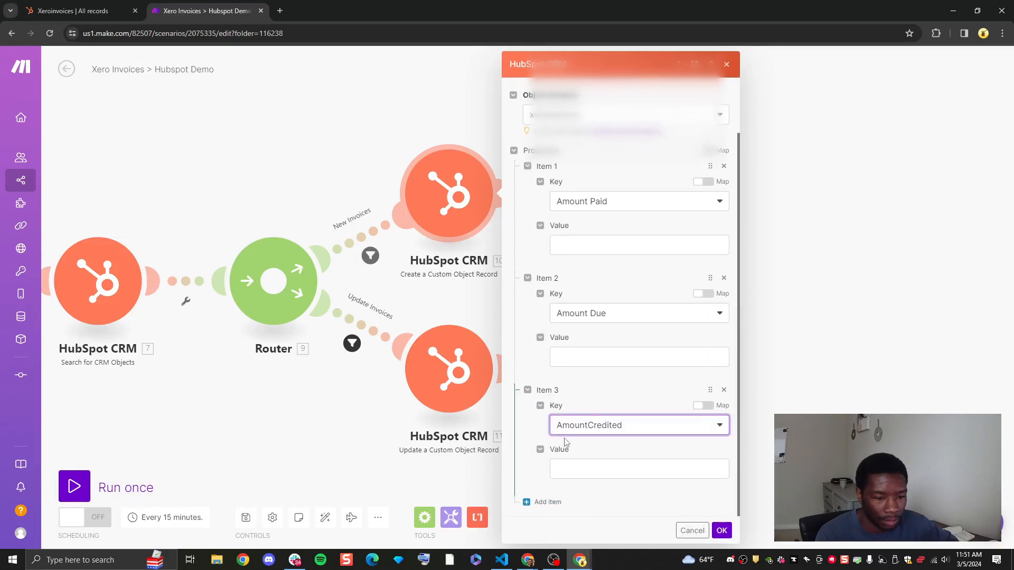
{"action": "left_click", "coordinate": [547, 502]}
{"action": "scroll", "coordinate": [624, 393], "scroll_direction": "down", "scroll_amount": 3}
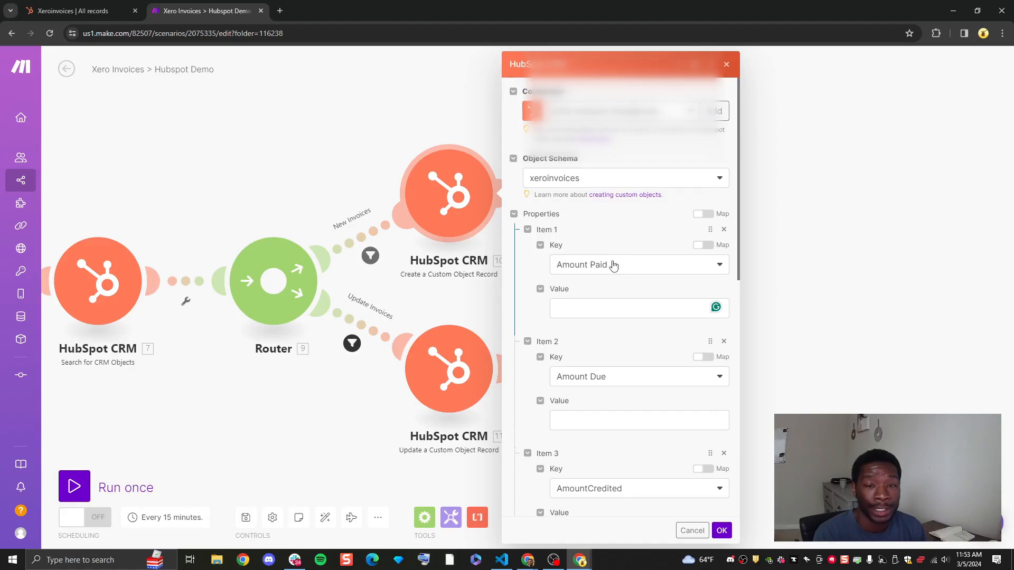
Step: Map Amount paid from the Xero invoice search as the value of the Amount Paid property
{"action": "left_click", "coordinate": [615, 310]}
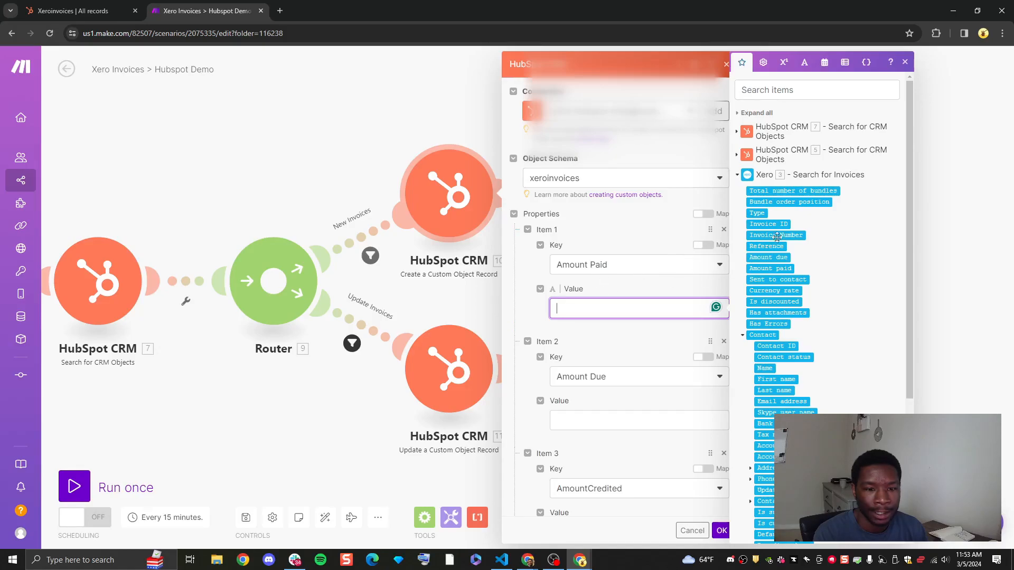
{"action": "scroll", "coordinate": [780, 235], "scroll_direction": "down", "scroll_amount": 1}
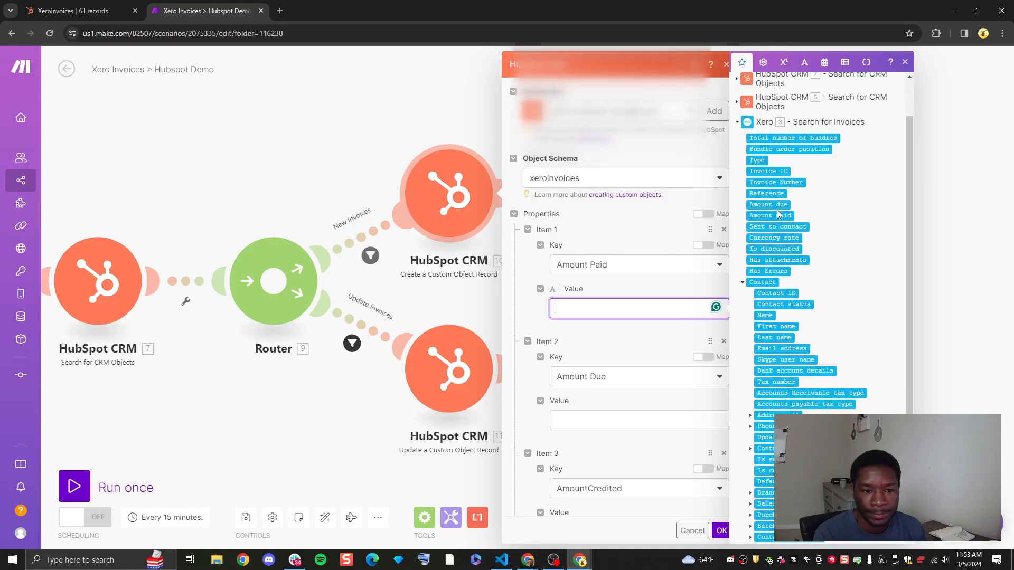
{"action": "left_click_drag", "start_coordinate": [774, 217], "coordinate": [649, 307]}
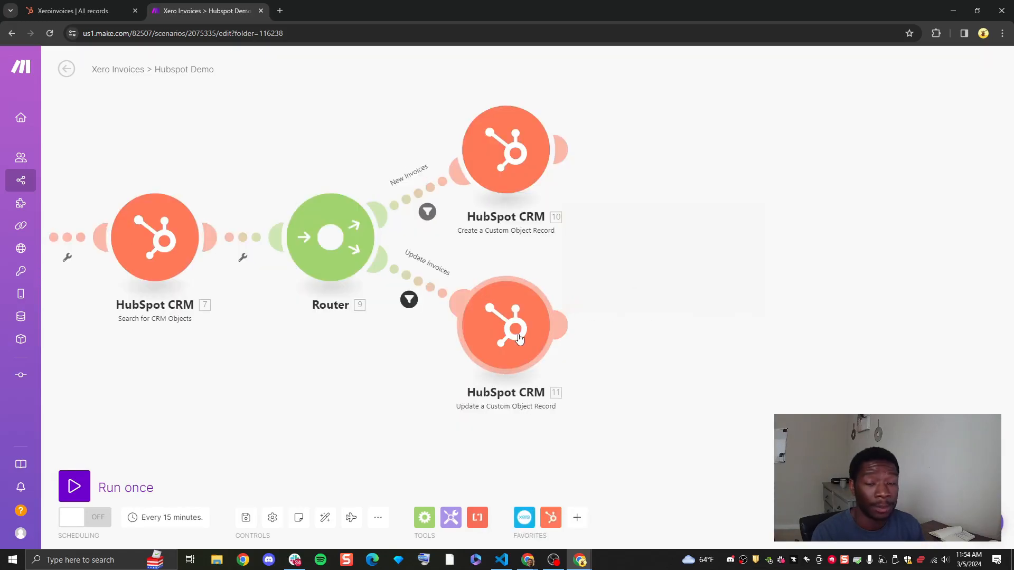
Step: Configure the Update a Custom Object Record module with ID 2-19950478 and Object Schema xeroinvoices, and add a property item
{"action": "left_click", "coordinate": [519, 339]}
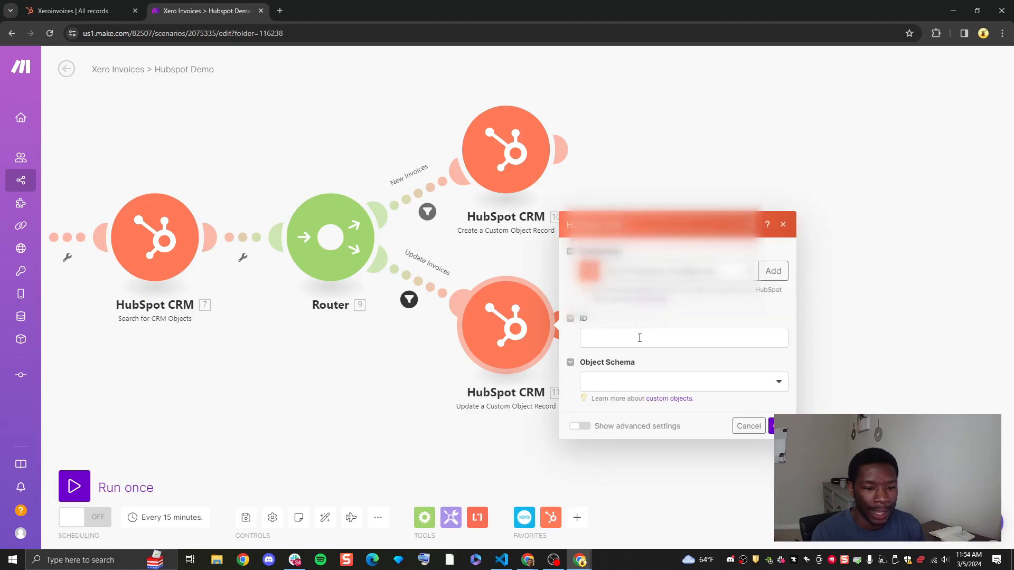
{"action": "left_click", "coordinate": [640, 338]}
{"action": "type", "text": "2-19950478"}
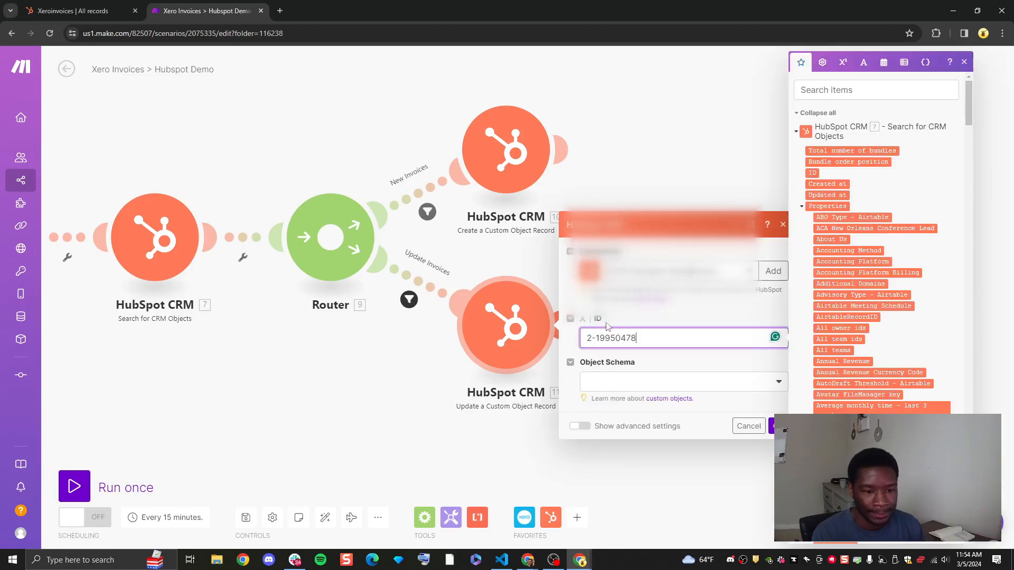
{"action": "left_click", "coordinate": [664, 384]}
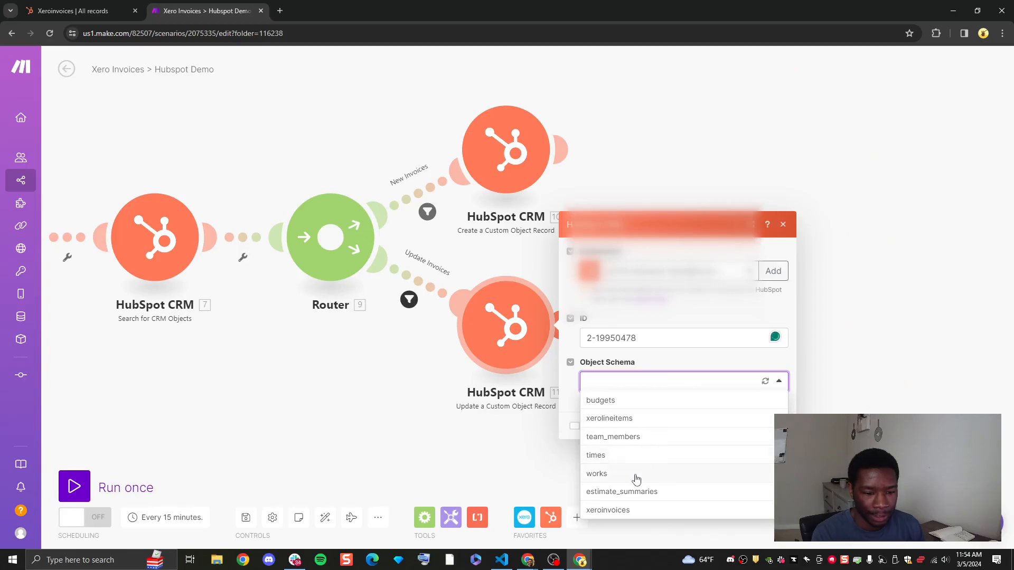
{"action": "left_click", "coordinate": [628, 509]}
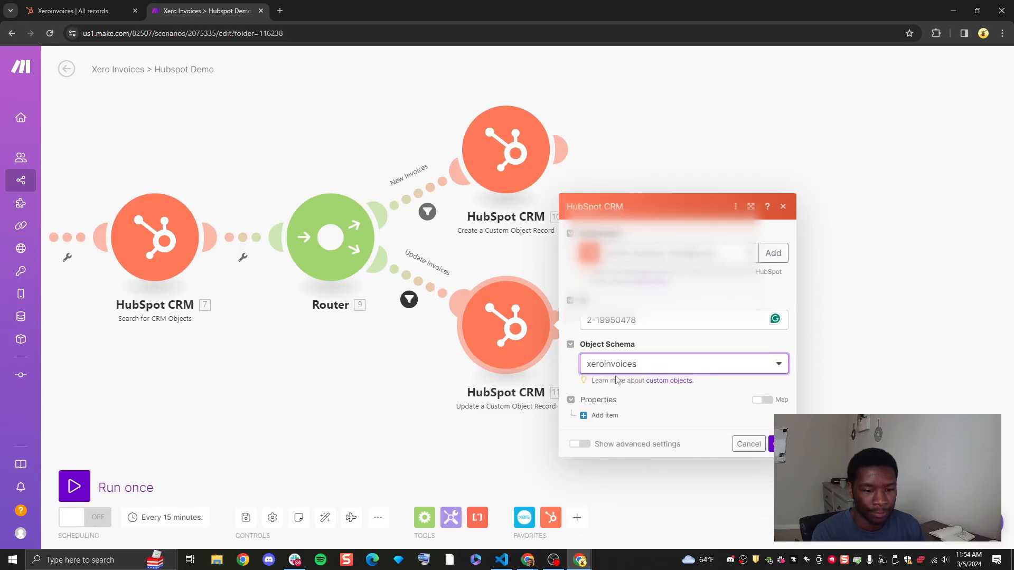
{"action": "left_click", "coordinate": [604, 415]}
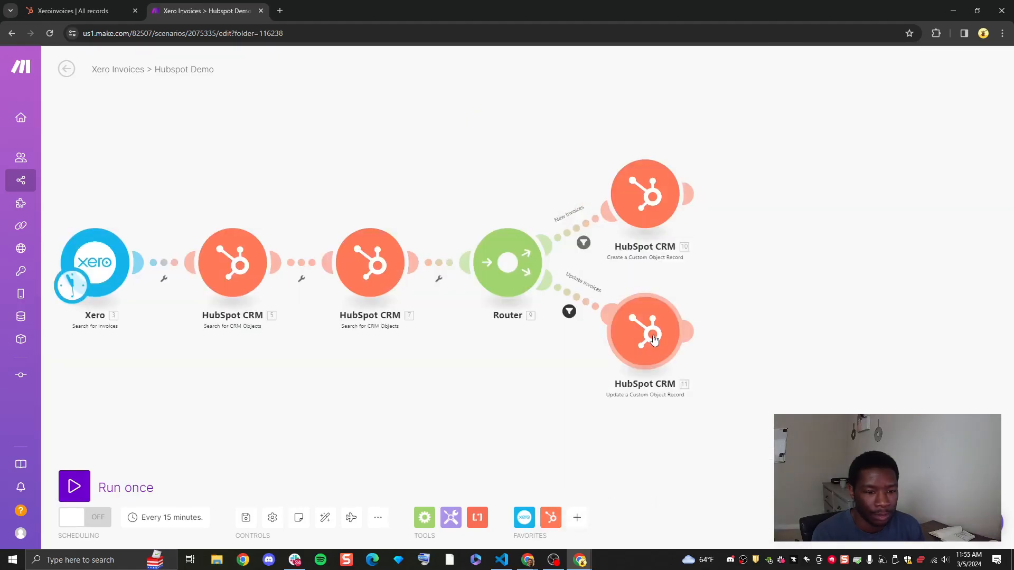
Step: Add a HubSpot CRM Create an Association module after the Create a Custom Object Record module
{"action": "left_click_drag", "start_coordinate": [480, 406], "coordinate": [566, 419]}
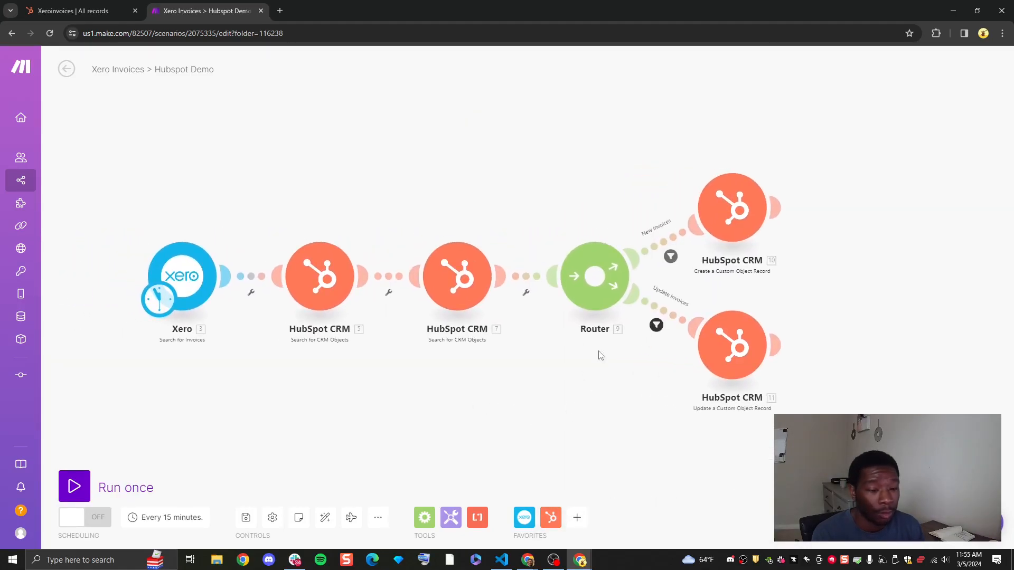
{"action": "left_click_drag", "start_coordinate": [423, 379], "coordinate": [463, 377]}
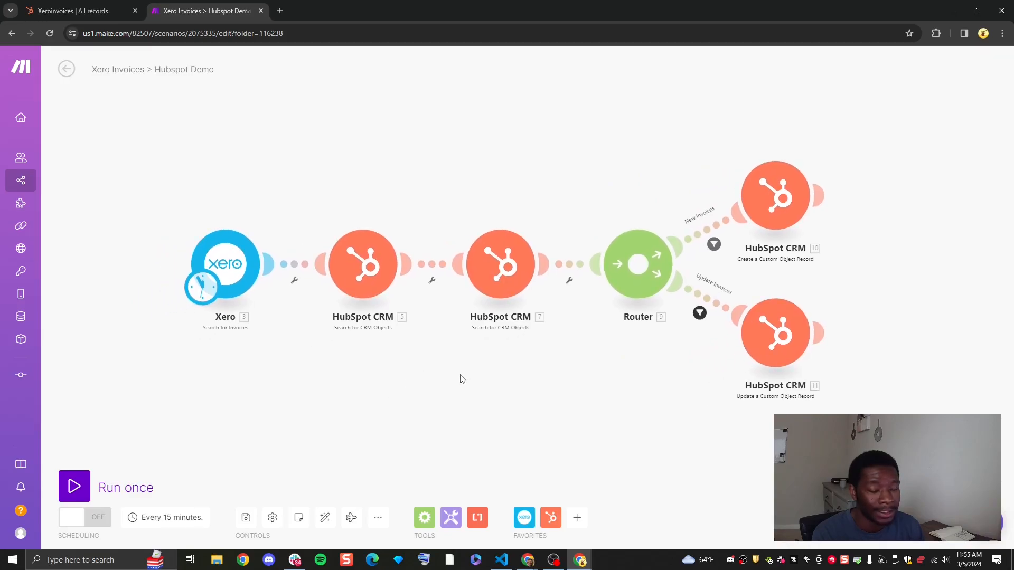
{"action": "left_click_drag", "start_coordinate": [860, 293], "coordinate": [693, 365]}
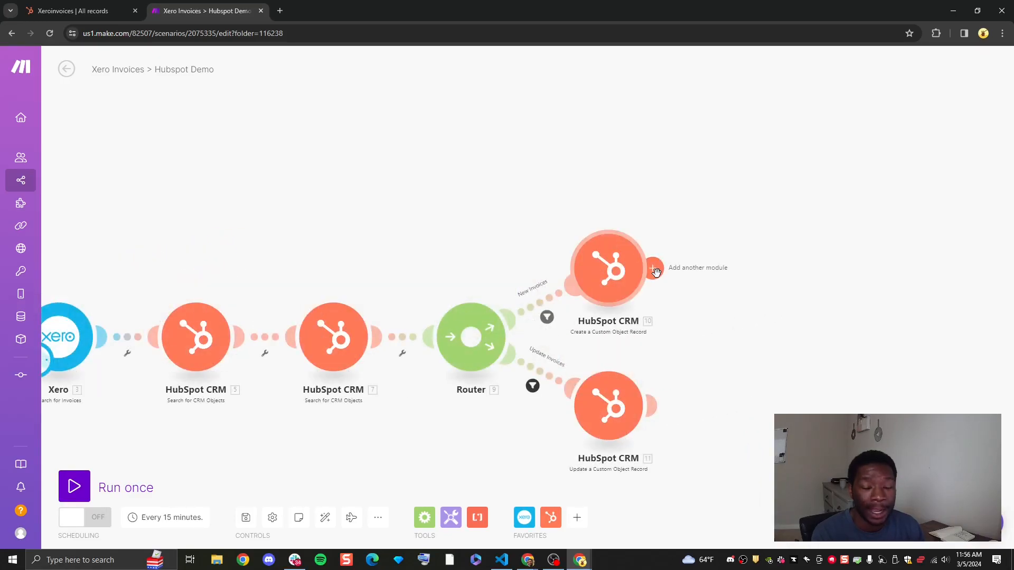
{"action": "left_click", "coordinate": [656, 272]}
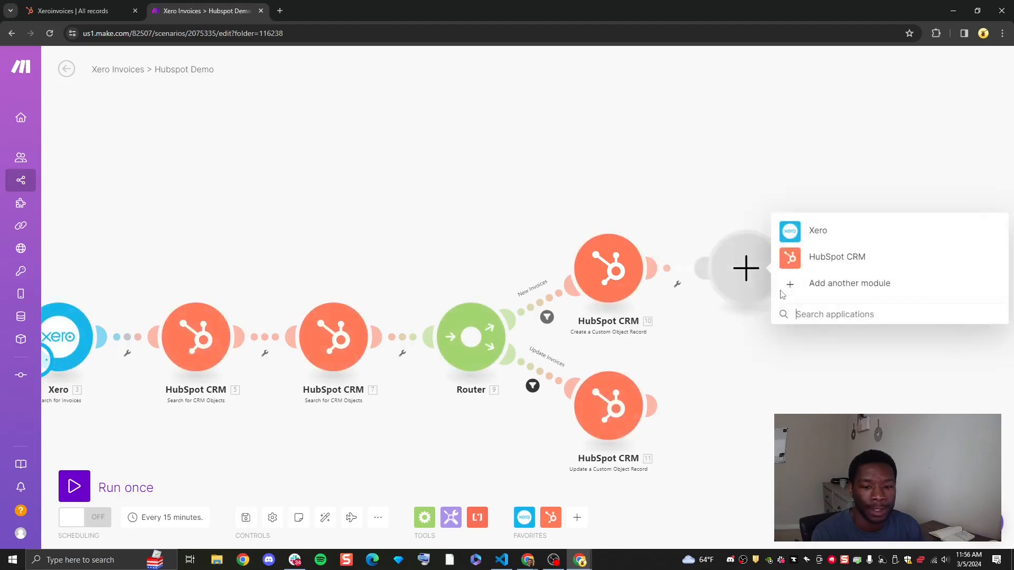
{"action": "left_click", "coordinate": [830, 263]}
{"action": "scroll", "coordinate": [836, 300], "scroll_direction": "down", "scroll_amount": 15}
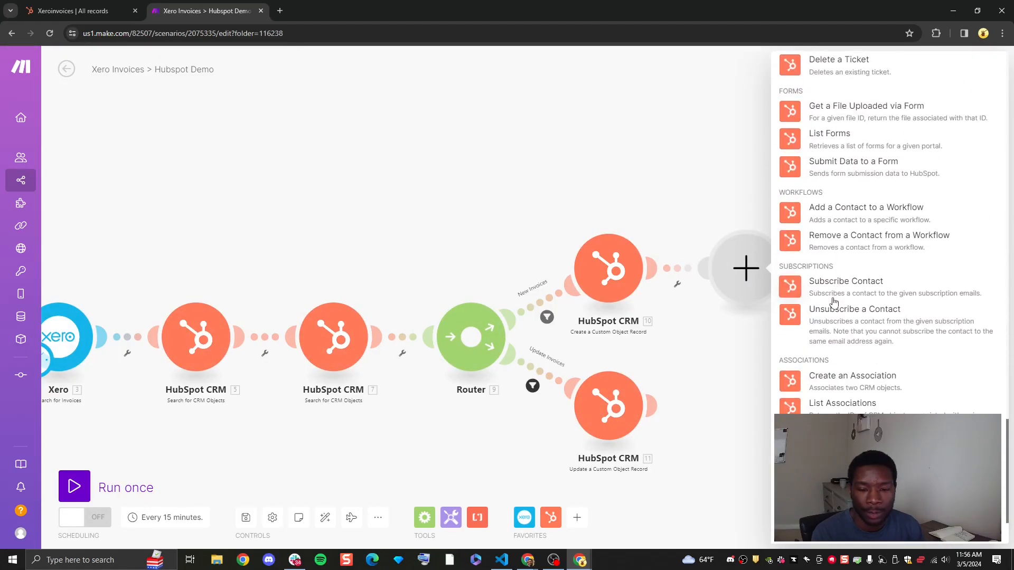
{"action": "left_click", "coordinate": [843, 384]}
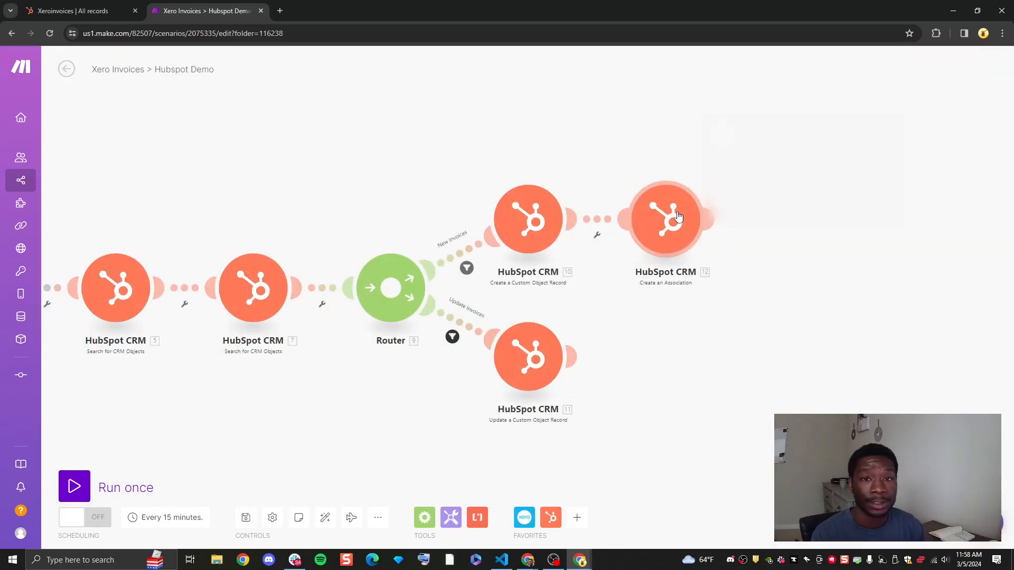
Step: Set the association's Definition ID to Custom Objects and its From Object Type to 2-19950478
{"action": "left_click", "coordinate": [678, 216]}
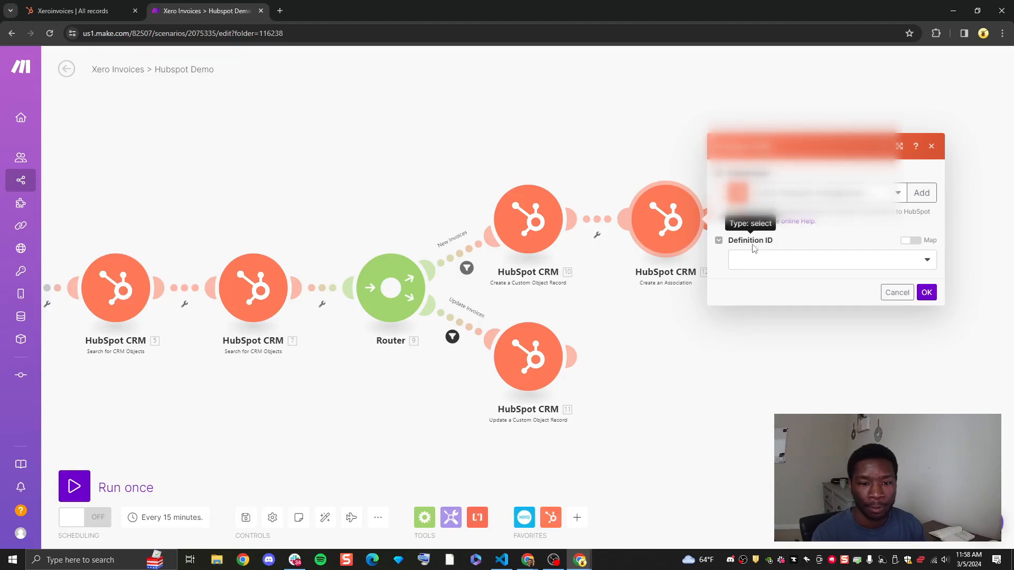
{"action": "left_click", "coordinate": [789, 265]}
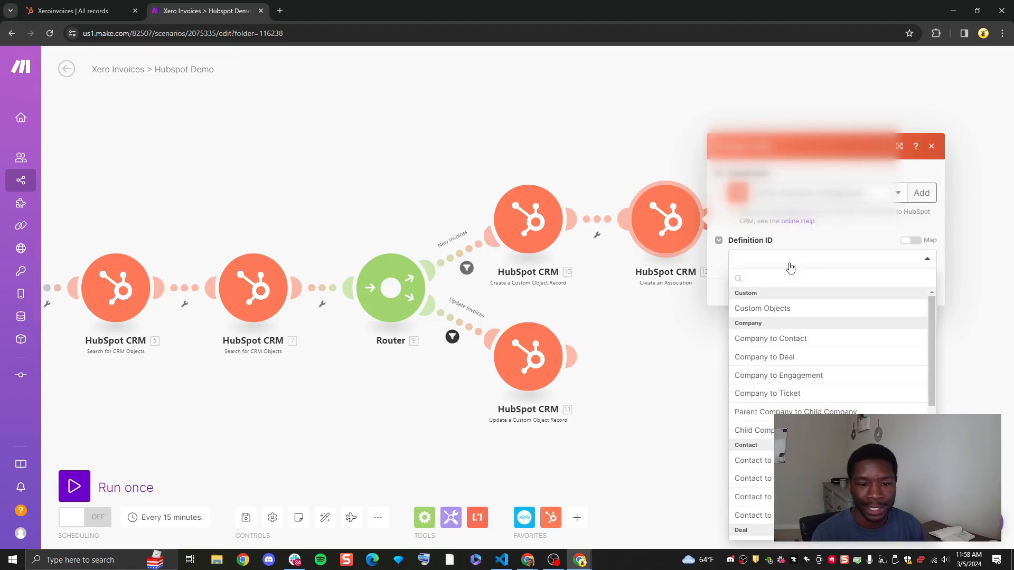
{"action": "left_click", "coordinate": [776, 311]}
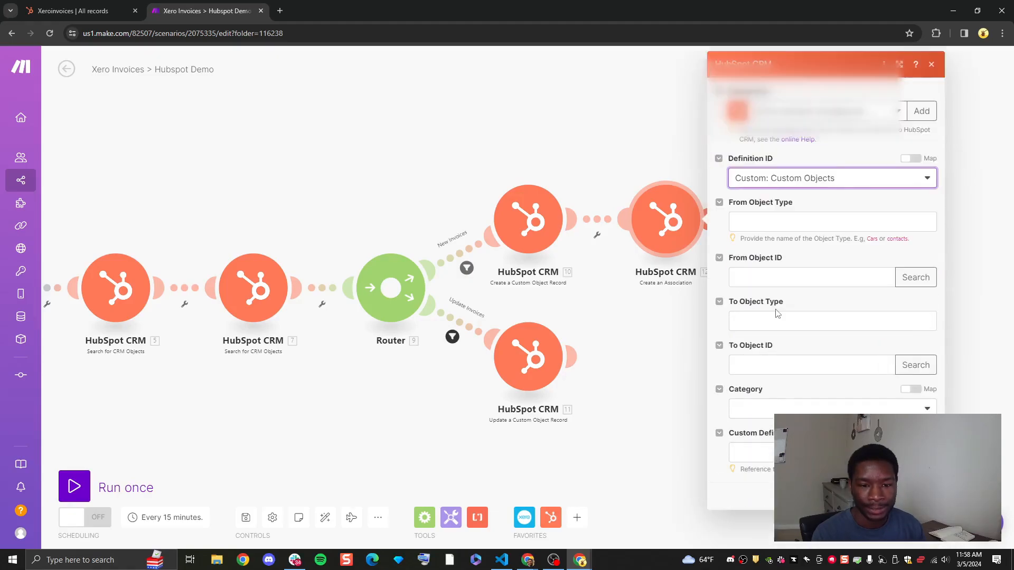
{"action": "left_click", "coordinate": [773, 221]}
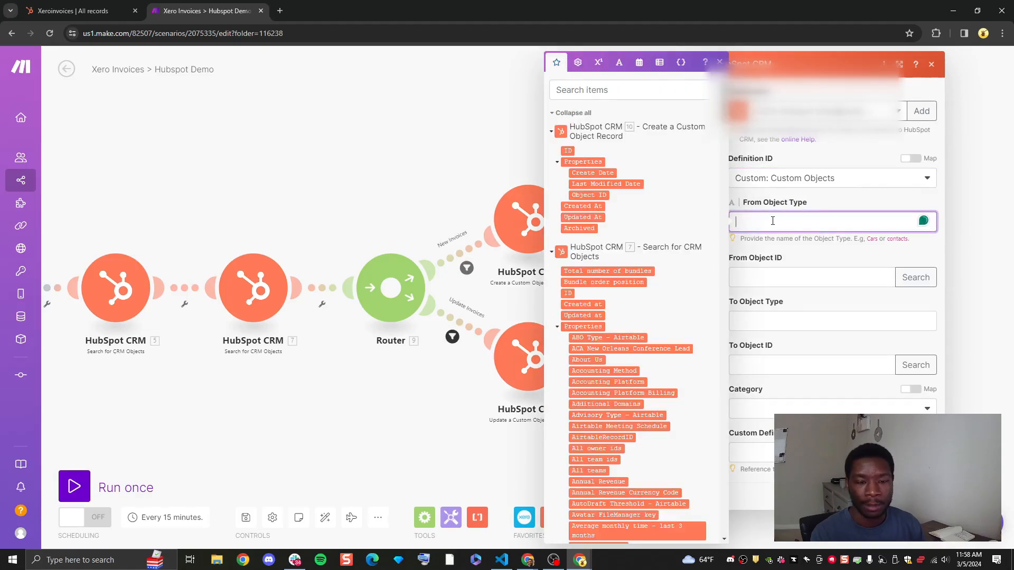
{"action": "type", "text": "2-19950478"}
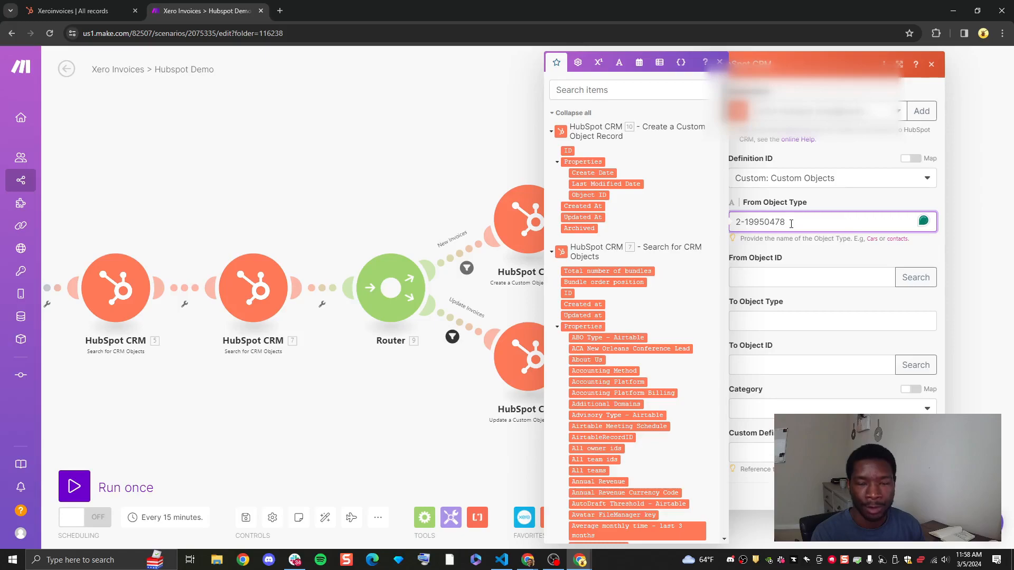
{"action": "left_click", "coordinate": [792, 258]}
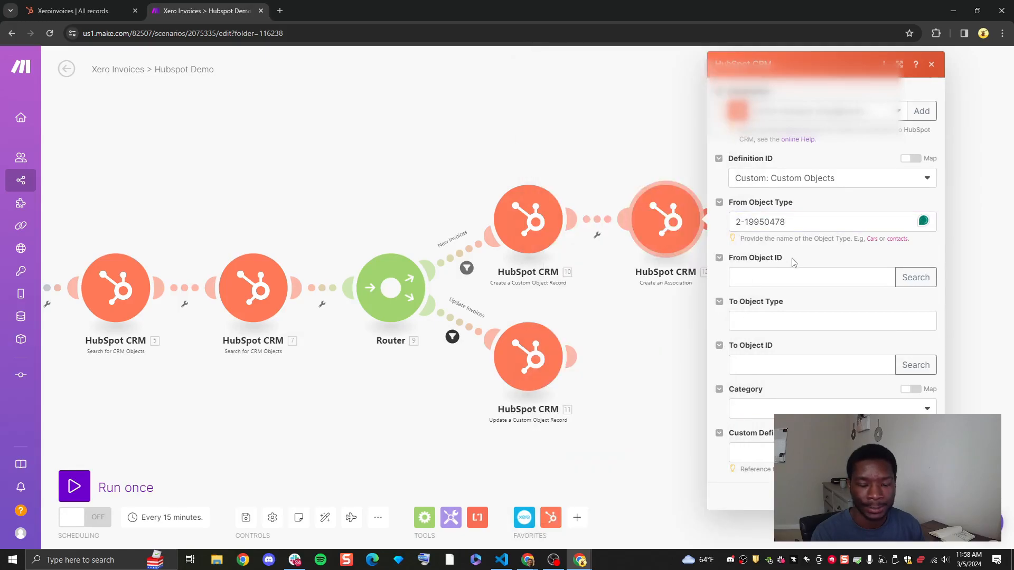
Step: Map the ID from the Create a Custom Object Record module as the association's From Object ID
{"action": "left_click", "coordinate": [776, 279]}
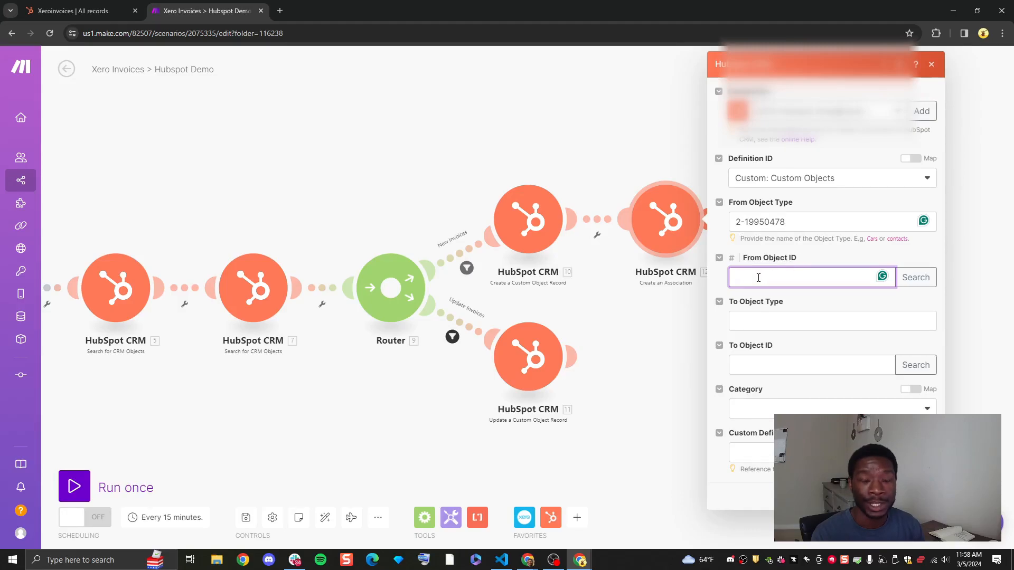
{"action": "left_click", "coordinate": [758, 278]}
{"action": "left_click_drag", "start_coordinate": [567, 152], "coordinate": [754, 276]}
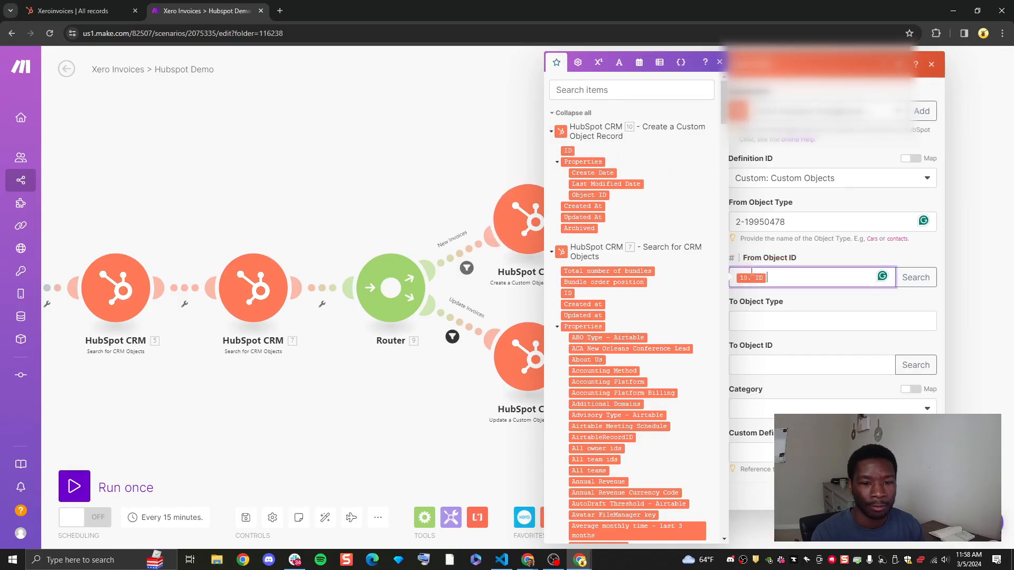
{"action": "left_click", "coordinate": [719, 62]}
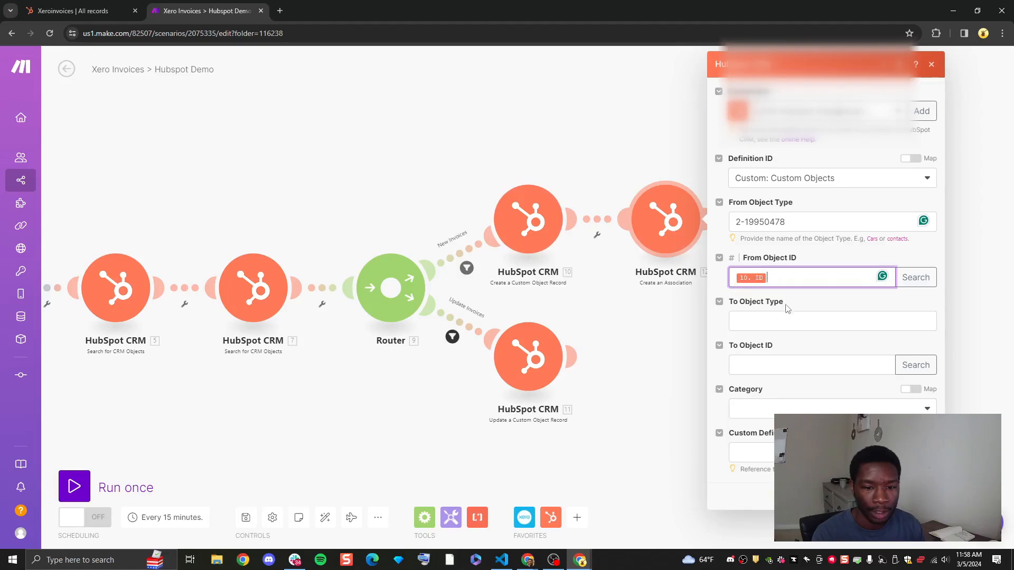
Step: Set the association's To Object Type to Companies and map its To Object ID to the ID from HubSpot search module 7
{"action": "left_click", "coordinate": [785, 320]}
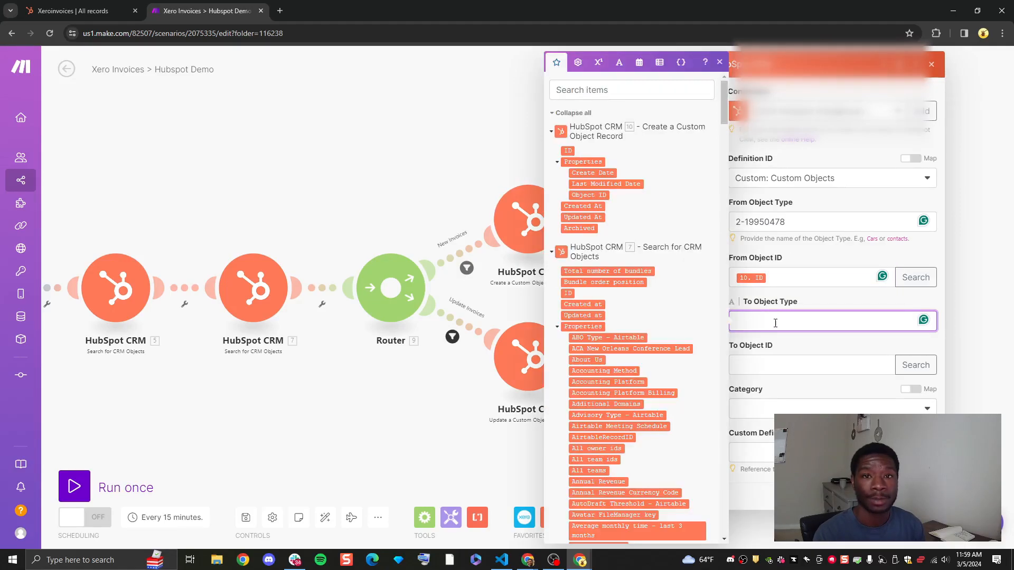
{"action": "type", "text": "Companies"}
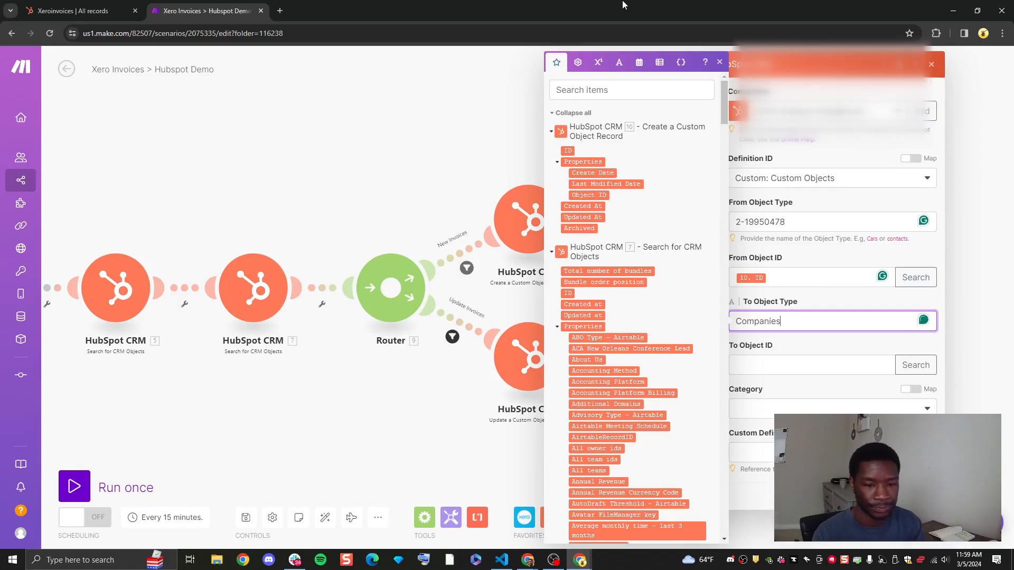
{"action": "left_click", "coordinate": [777, 363]}
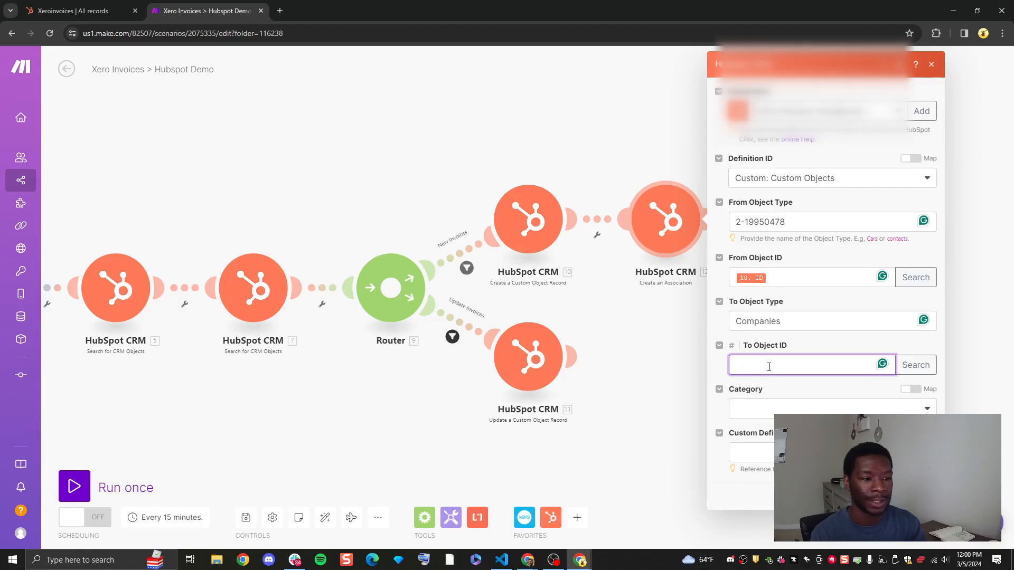
{"action": "left_click", "coordinate": [768, 367]}
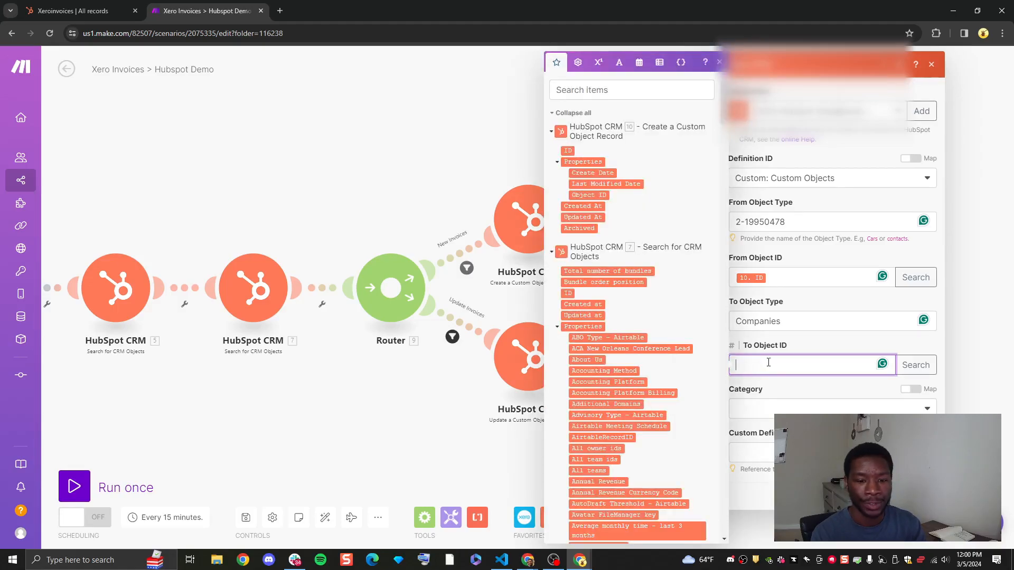
{"action": "left_click", "coordinate": [568, 294]}
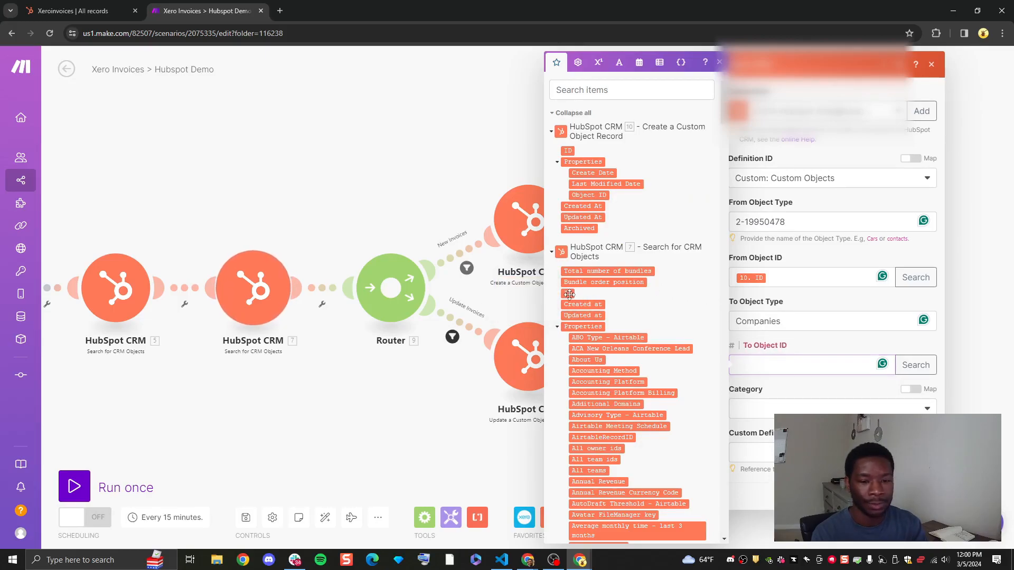
{"action": "left_click", "coordinate": [789, 368]}
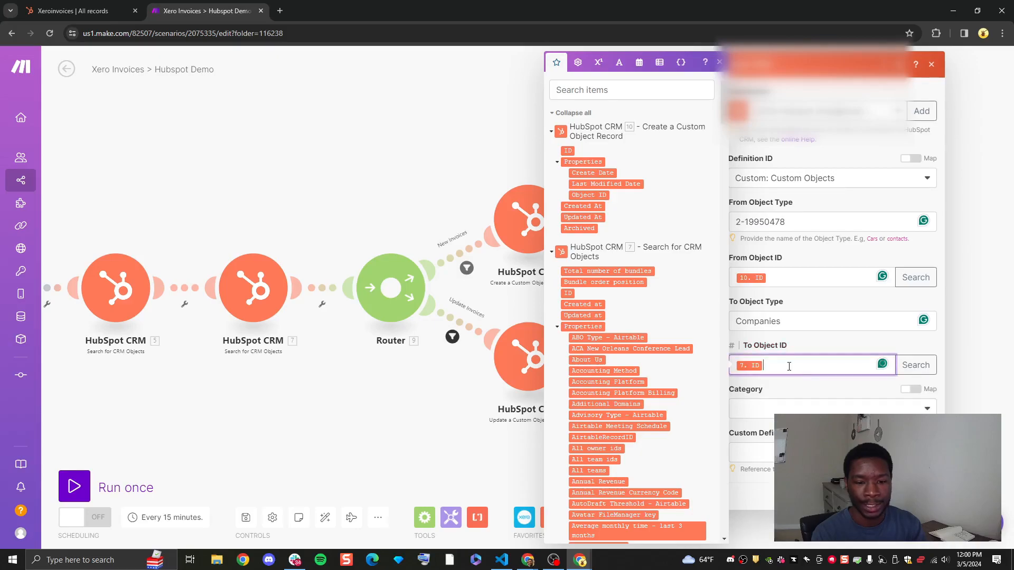
{"action": "left_click", "coordinate": [719, 62]}
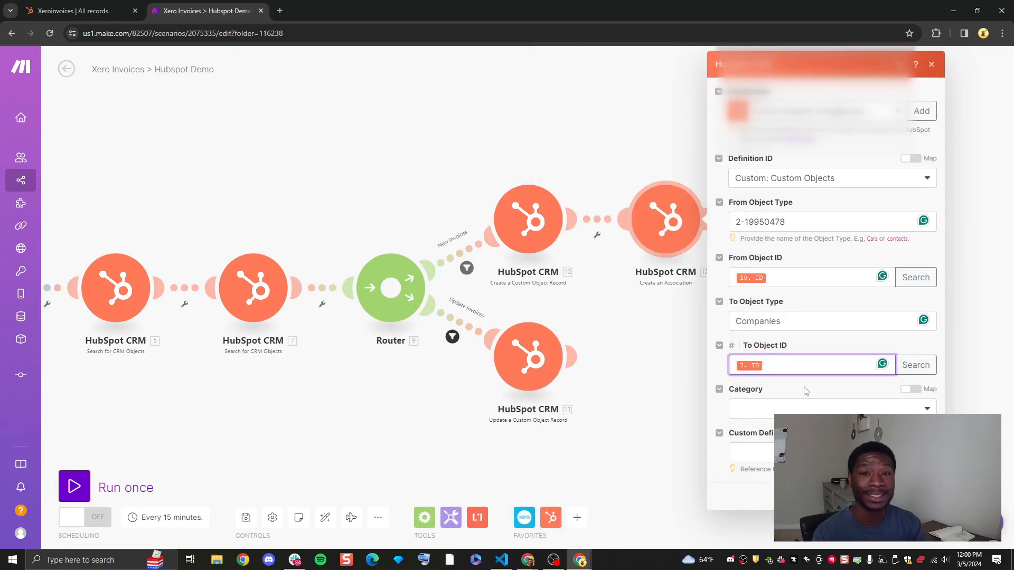
Step: Set the association's category to USER_DEFINED and its custom definition to 88, and save the module
{"action": "left_click", "coordinate": [798, 409]}
{"action": "left_click", "coordinate": [754, 425]}
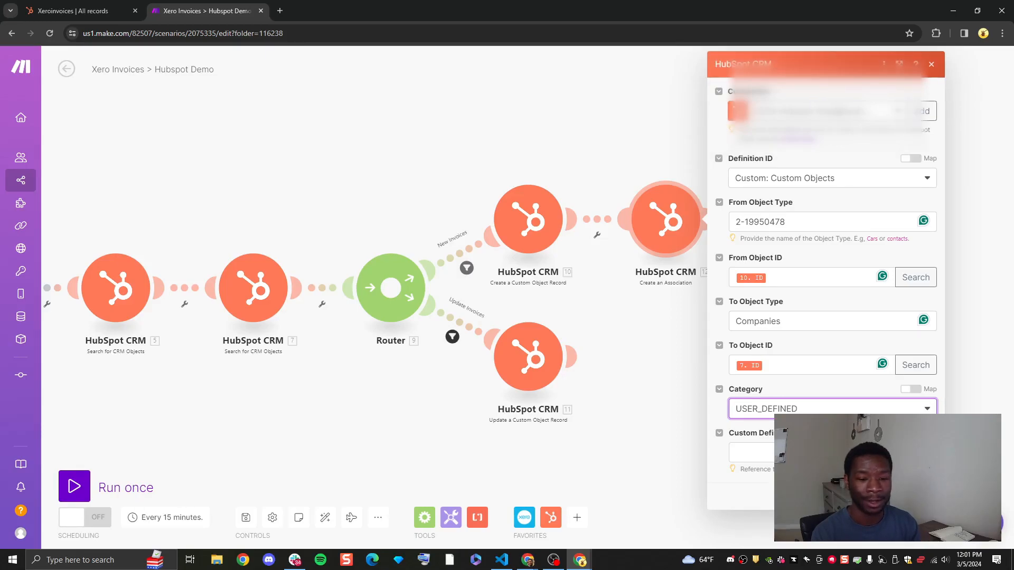
{"action": "left_click", "coordinate": [823, 453]}
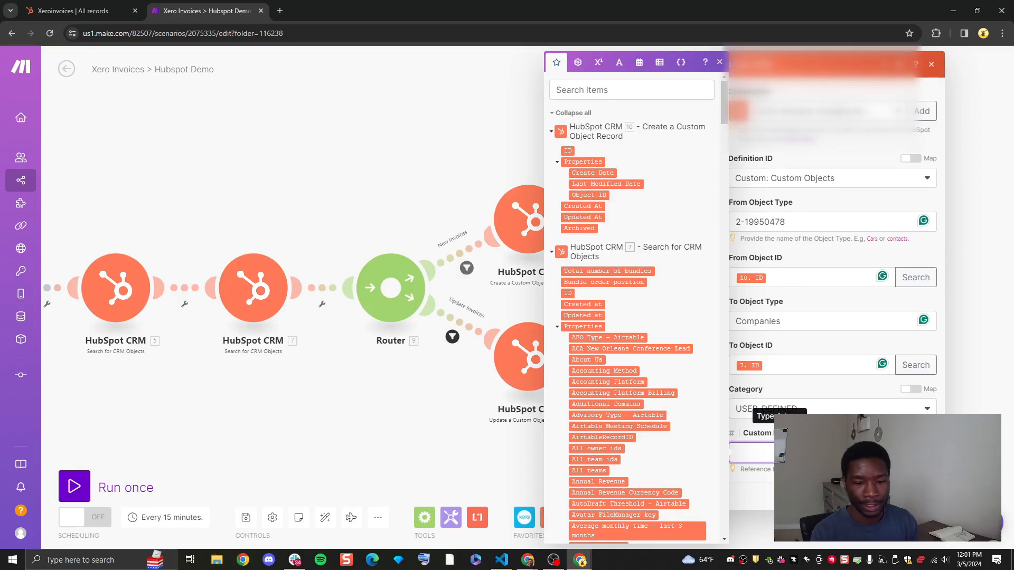
{"action": "type", "text": "88"}
{"action": "key", "text": "Return"}
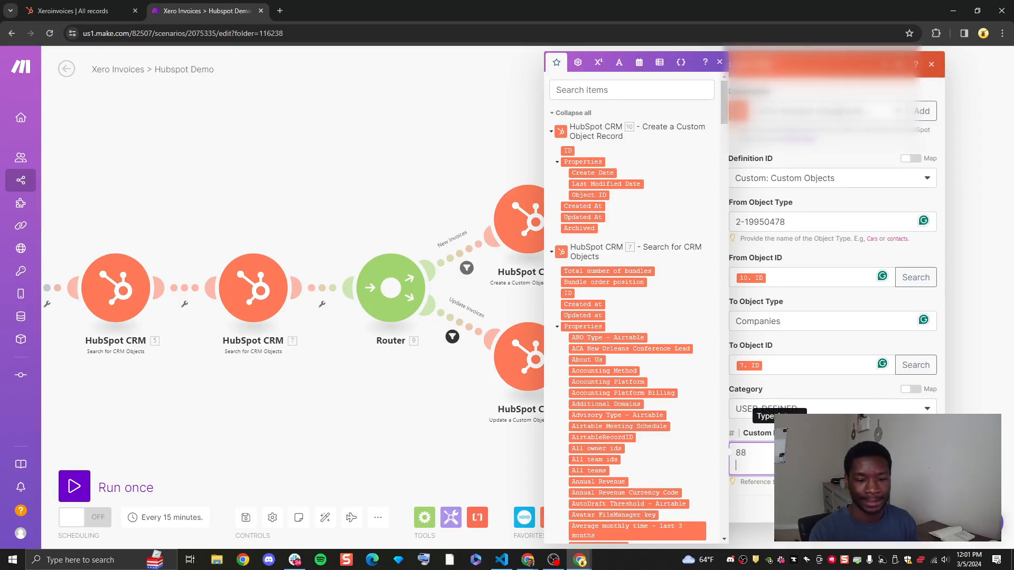
{"action": "key", "text": "BackSpace"}
{"action": "left_click", "coordinate": [921, 496]}
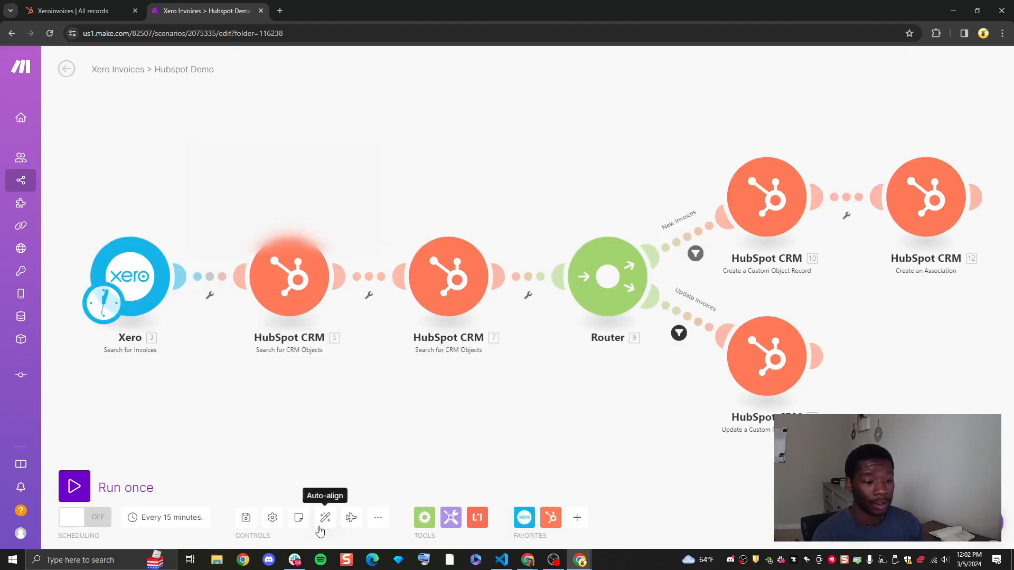
Step: Add a search condition to the Xero Search for Invoices module: Type, Text: Equals, "ACCREC" in double quotes
{"action": "left_click", "coordinate": [143, 285]}
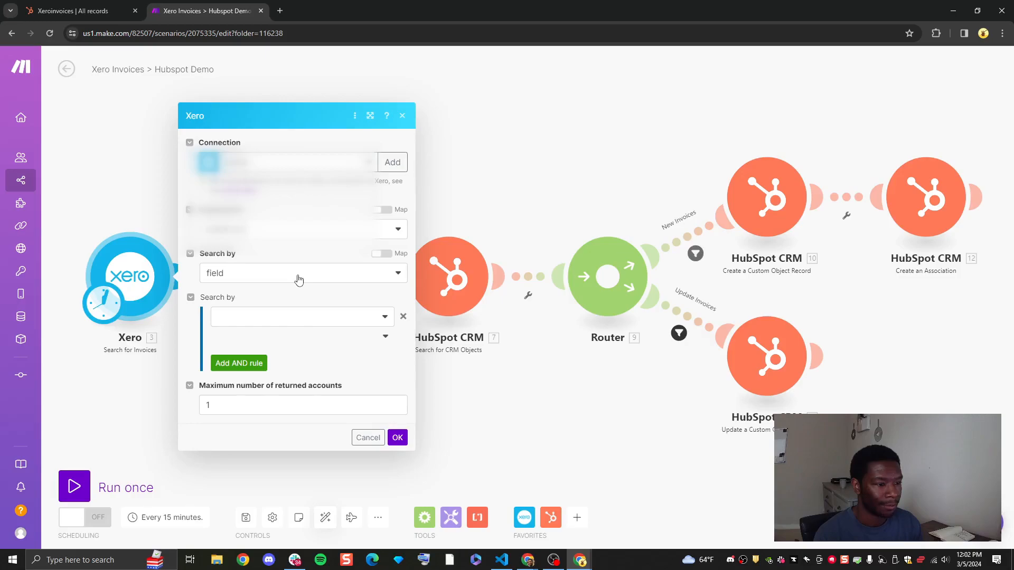
{"action": "left_click", "coordinate": [294, 324]}
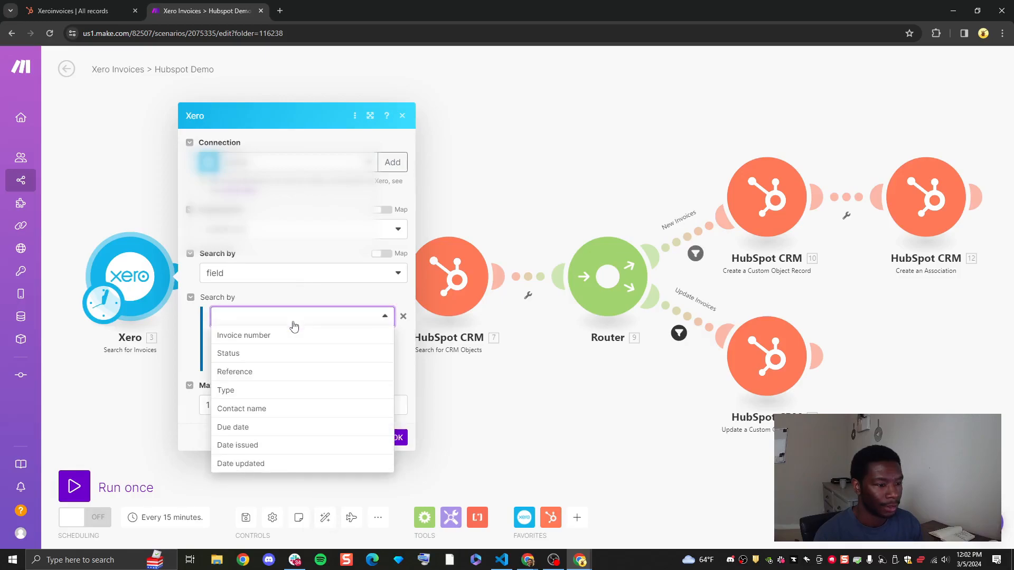
{"action": "left_click", "coordinate": [274, 391]}
{"action": "left_click", "coordinate": [334, 336]}
{"action": "left_click", "coordinate": [285, 386]}
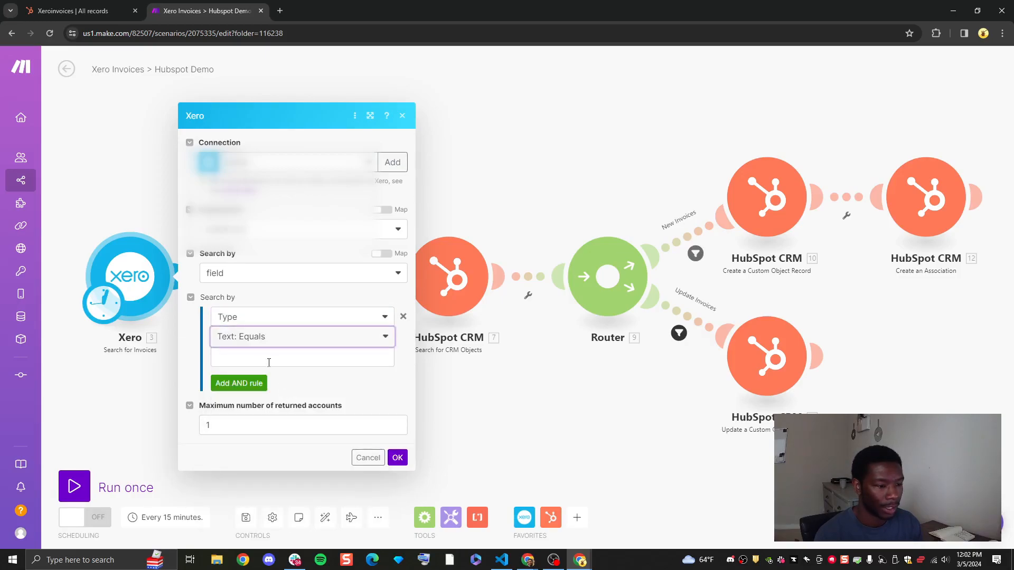
{"action": "left_click", "coordinate": [269, 359]}
{"action": "type", "text": "ACCREC"}
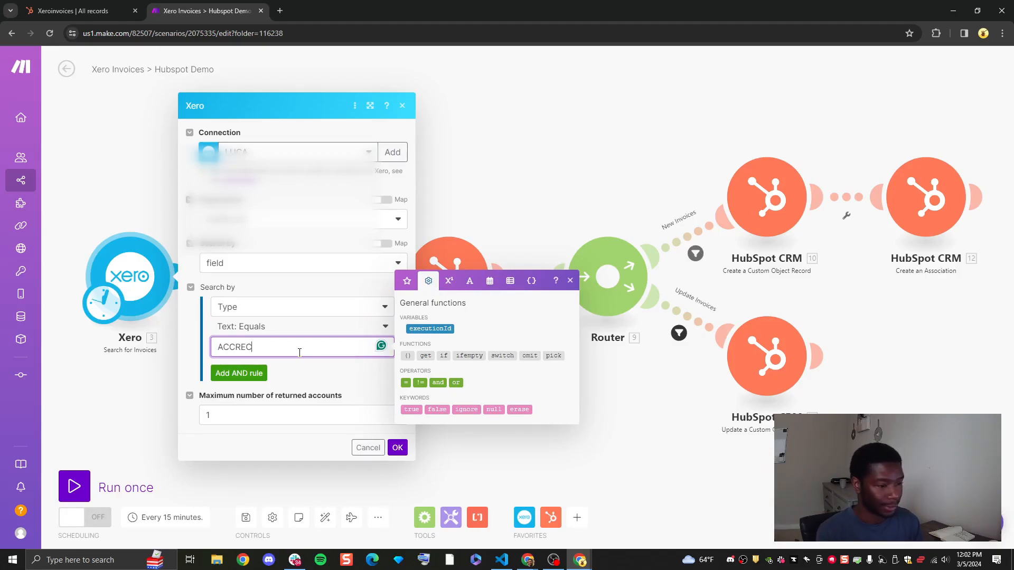
{"action": "type", "text": "\""}
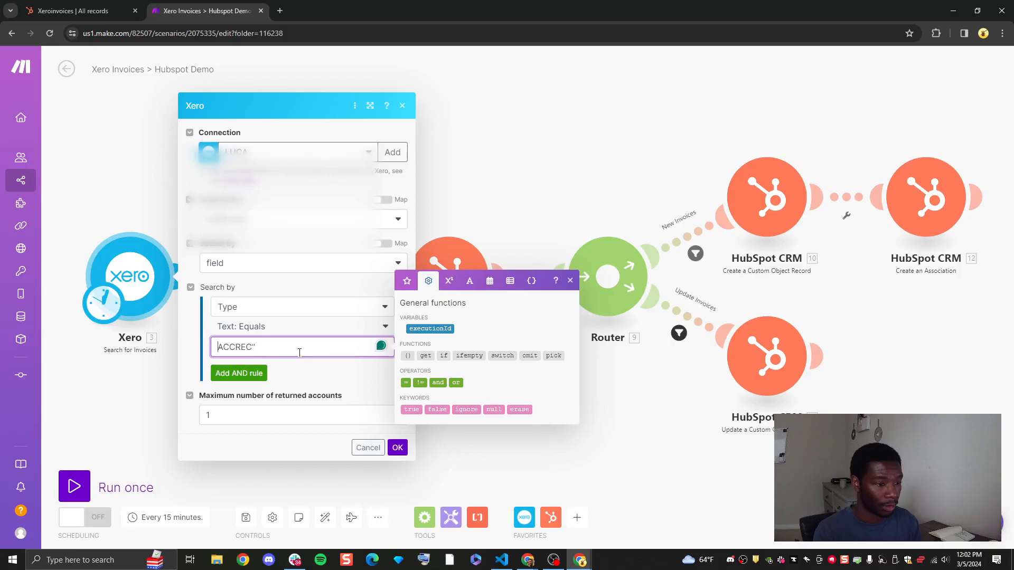
{"action": "key", "text": "Home"}
{"action": "type", "text": "\""}
{"action": "key", "text": "End"}
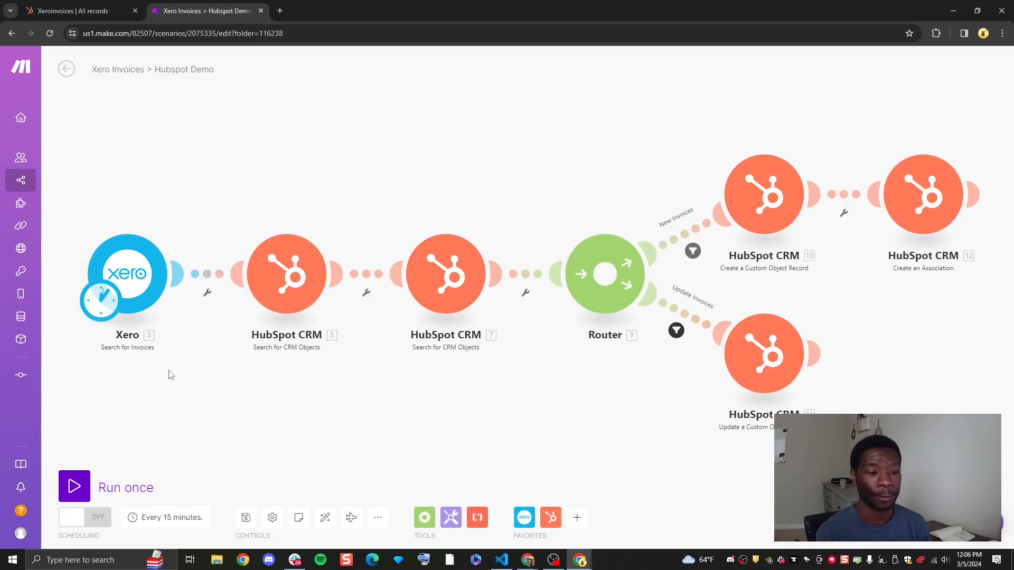
Step: Insert a Tools Sleep module between the two HubSpot Search for CRM Objects modules and auto-align the scenario
{"action": "left_click", "coordinate": [451, 518]}
{"action": "left_click_drag", "start_coordinate": [493, 192], "coordinate": [372, 264]}
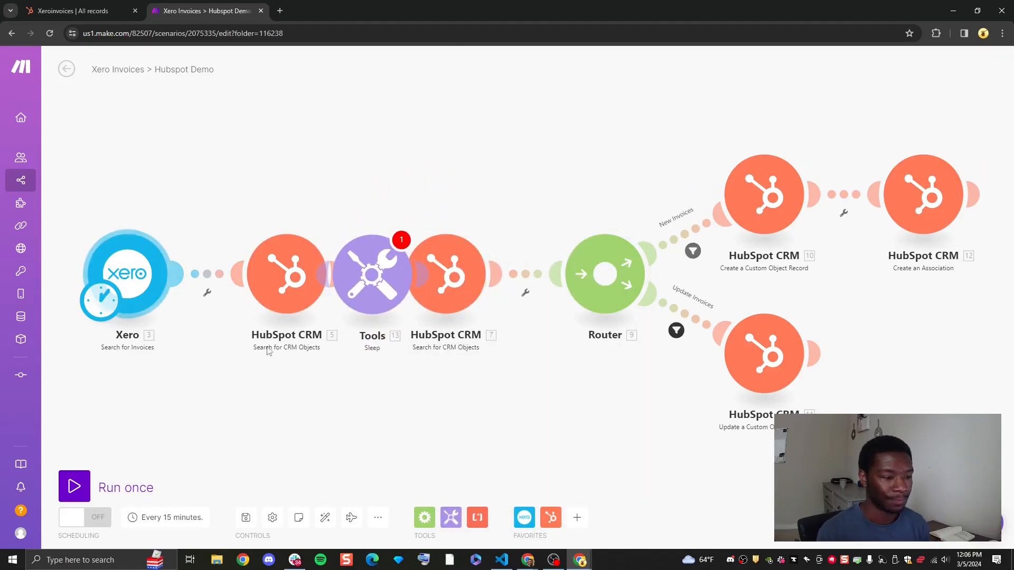
{"action": "left_click", "coordinate": [320, 519]}
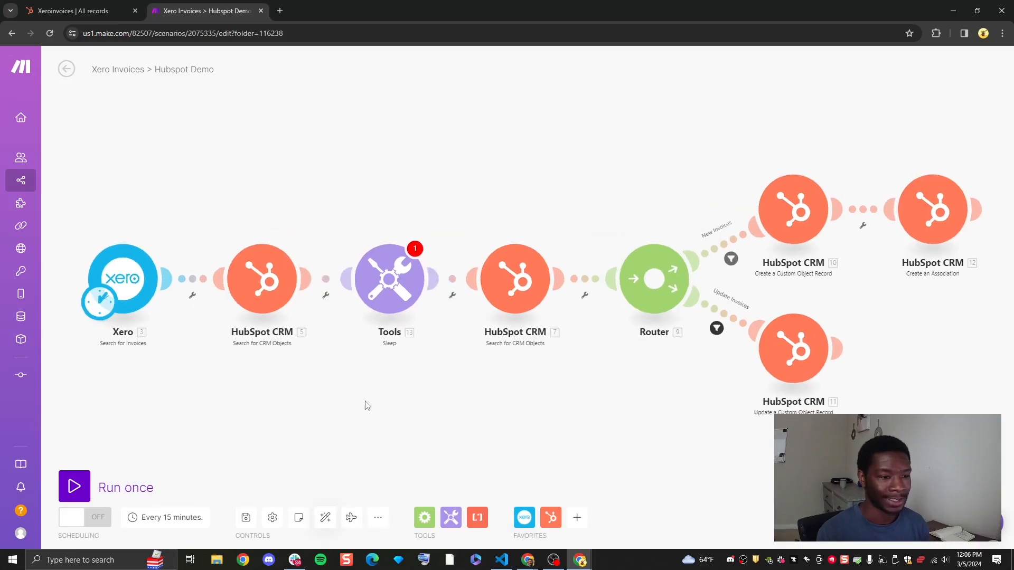
Step: Set the delay of the Sleep module between the two HubSpot searches to 3 seconds and save it
{"action": "left_click", "coordinate": [393, 280]}
{"action": "left_click", "coordinate": [510, 265]}
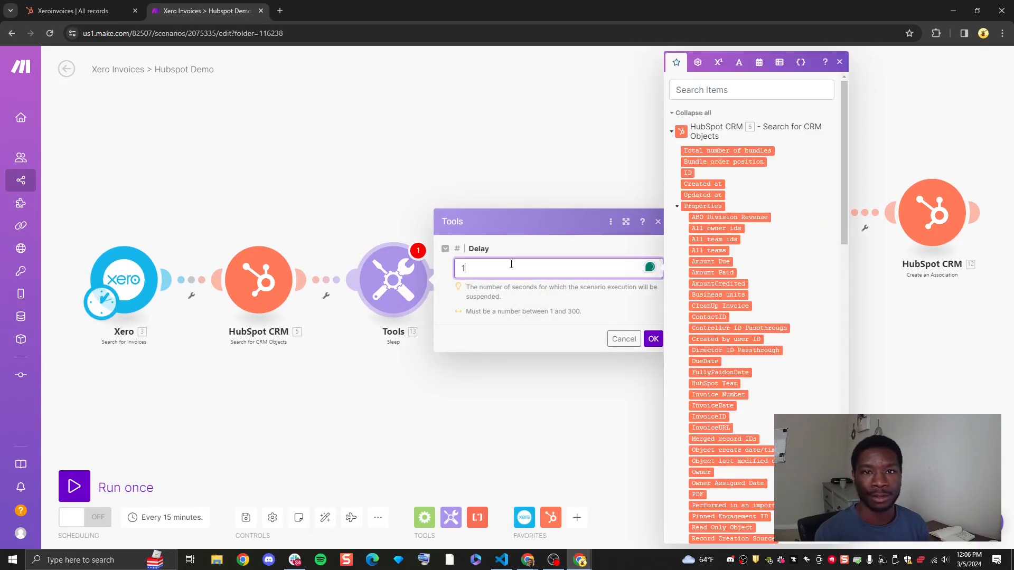
{"action": "key", "text": "BackSpace"}
{"action": "type", "text": "3"}
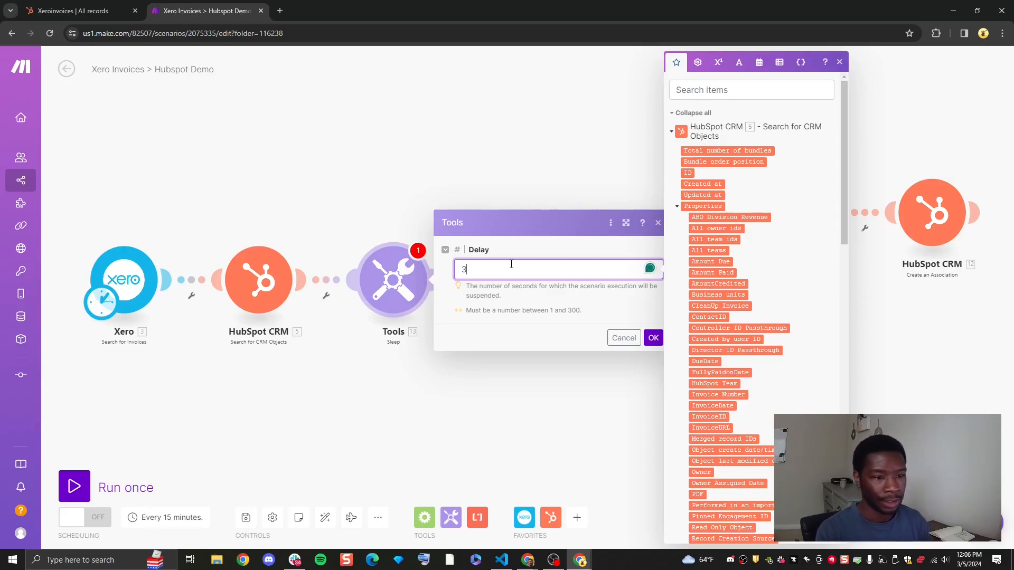
{"action": "key", "text": "Return"}
{"action": "left_click", "coordinate": [653, 344]}
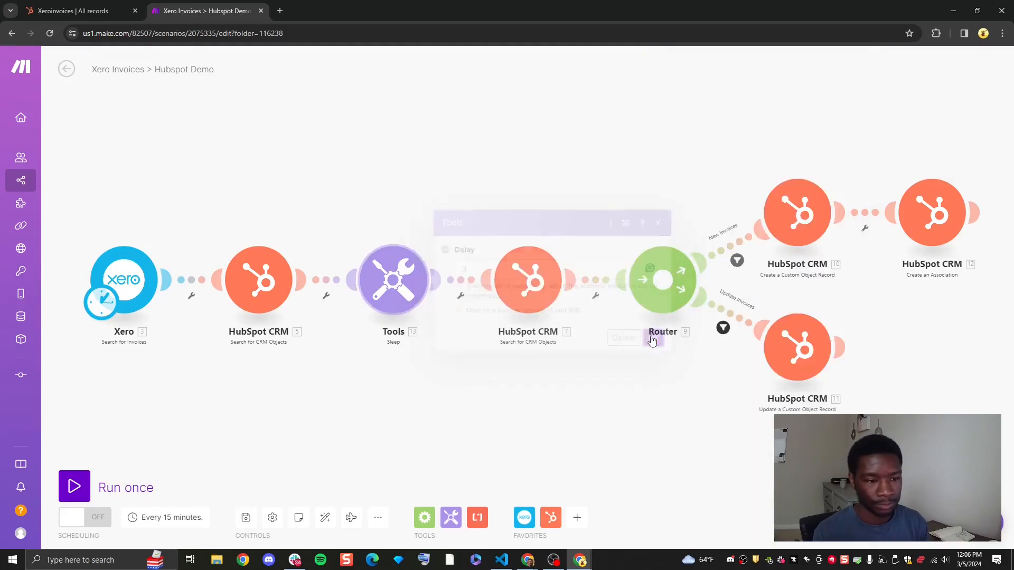
Step: Insert another Tools Sleep module between the second HubSpot search and the Router, and auto-align the scenario
{"action": "left_click", "coordinate": [452, 520]}
{"action": "left_click_drag", "start_coordinate": [475, 182], "coordinate": [588, 296]}
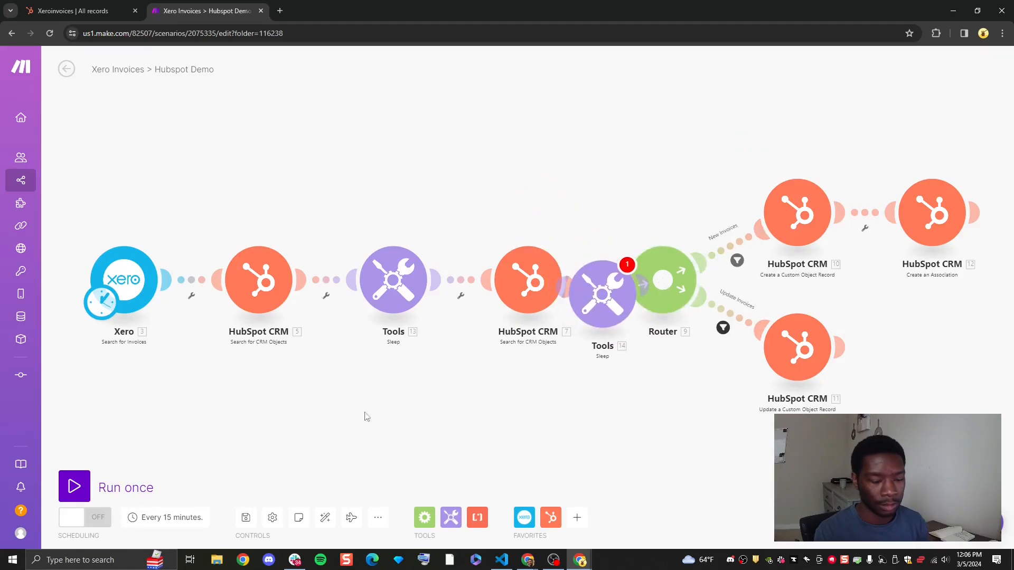
{"action": "left_click", "coordinate": [325, 520]}
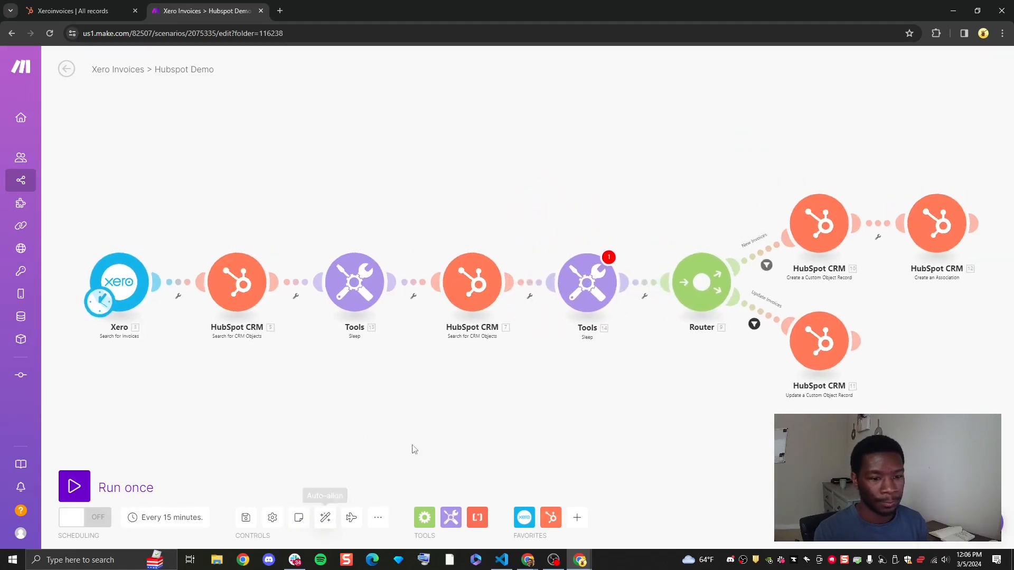
Step: Set the delay of the Sleep module before the Router to 3 seconds and save it
{"action": "left_click", "coordinate": [605, 281]}
{"action": "left_click", "coordinate": [689, 270]}
{"action": "key", "text": "BackSpace"}
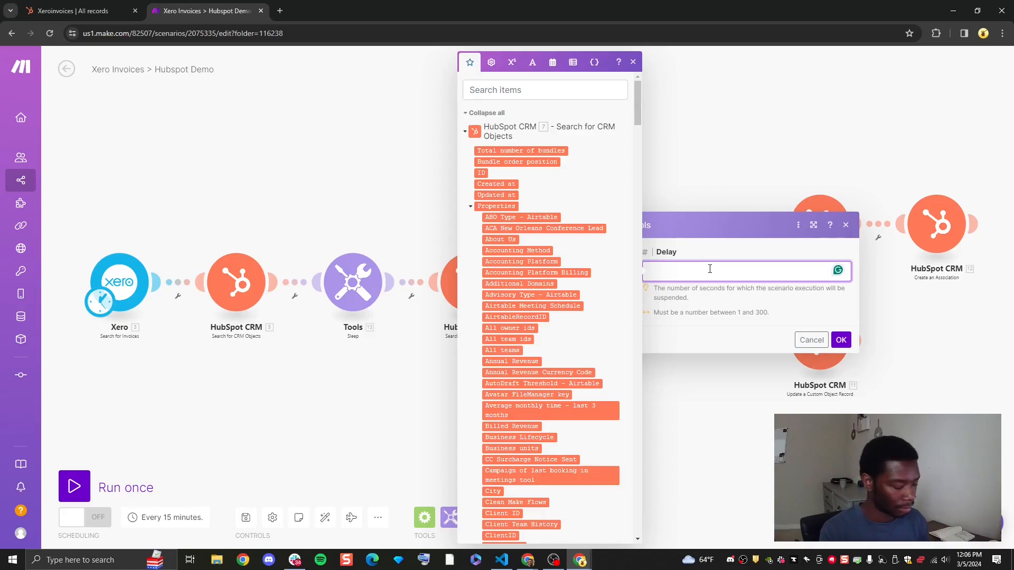
{"action": "type", "text": "3"}
{"action": "left_click", "coordinate": [839, 341]}
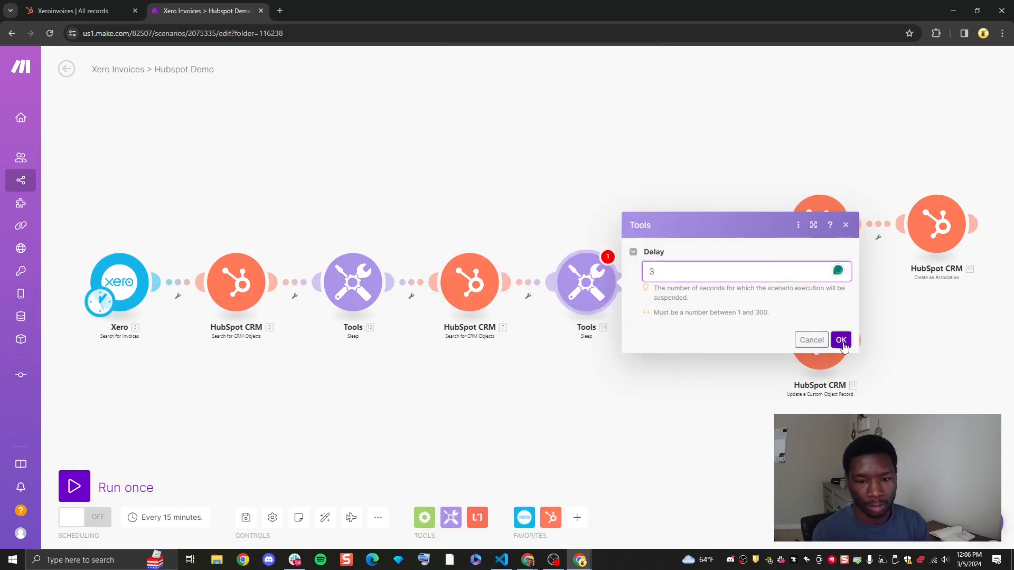